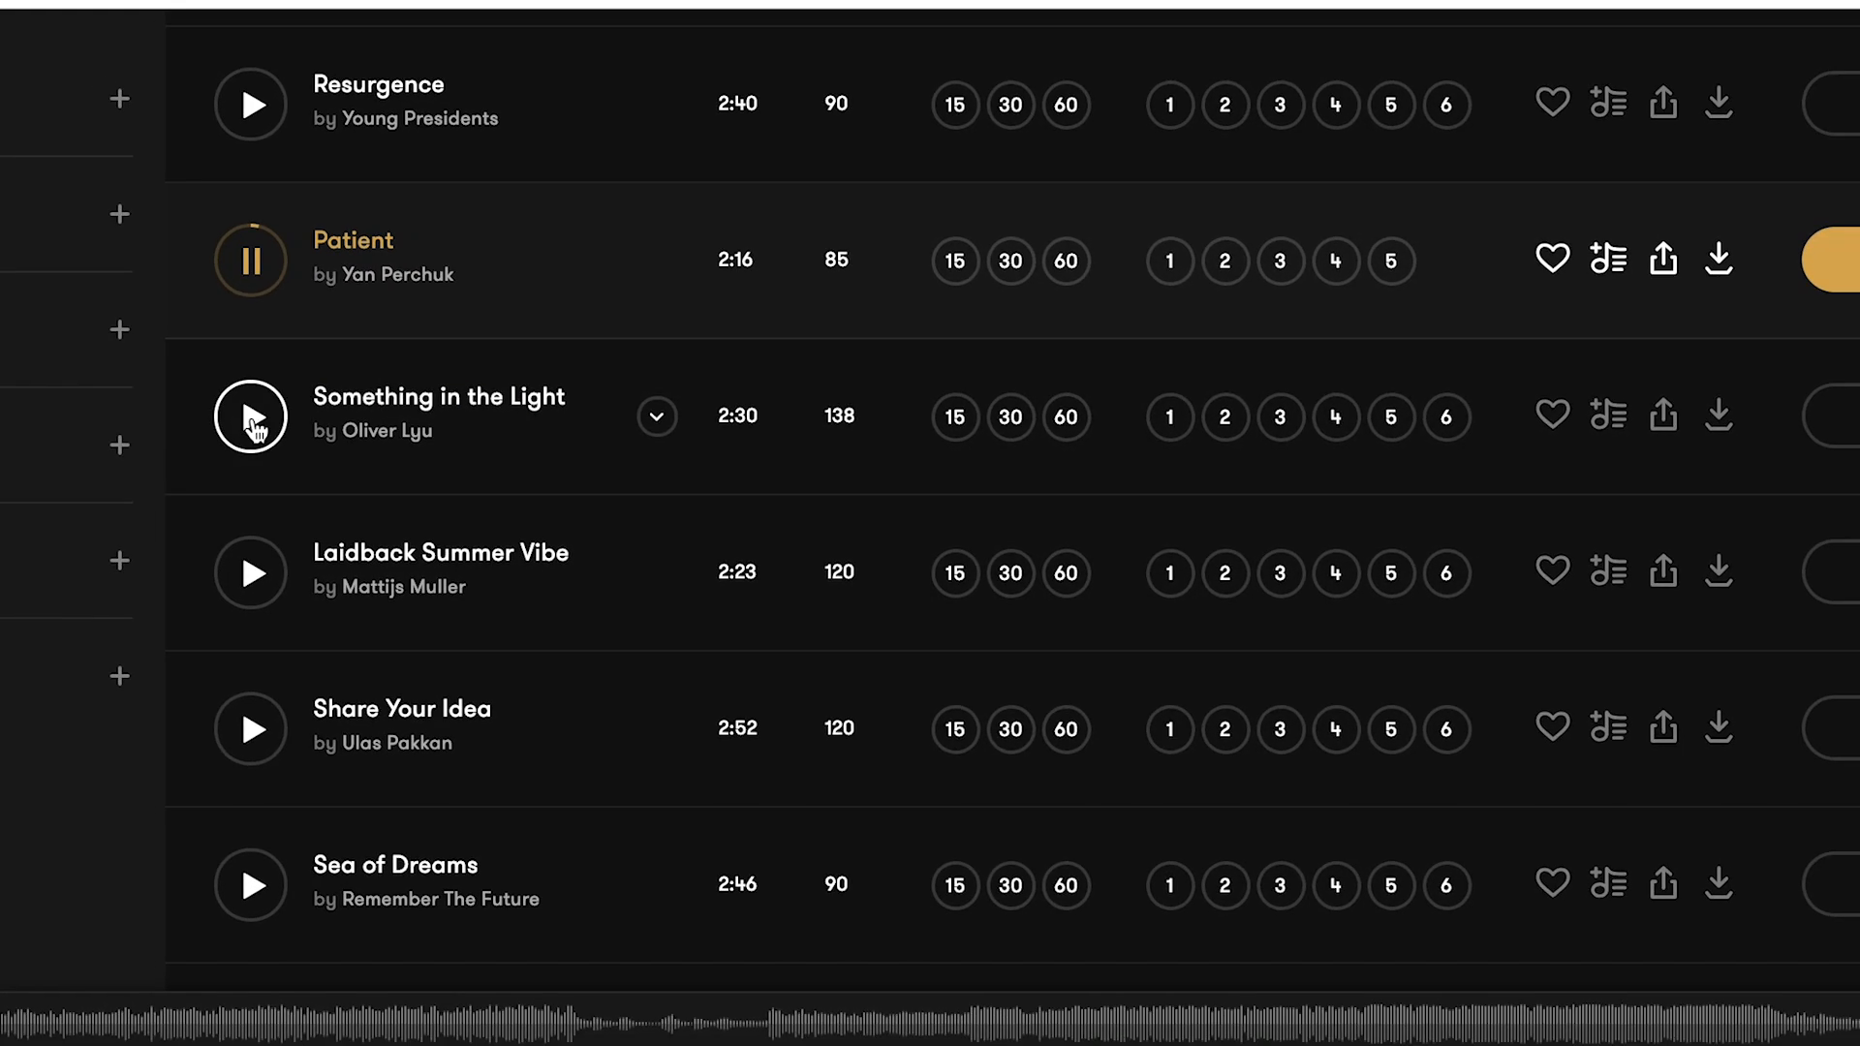
Step: Preview the track "Something in the Light" and skip ahead to a further part of it
click(227, 413)
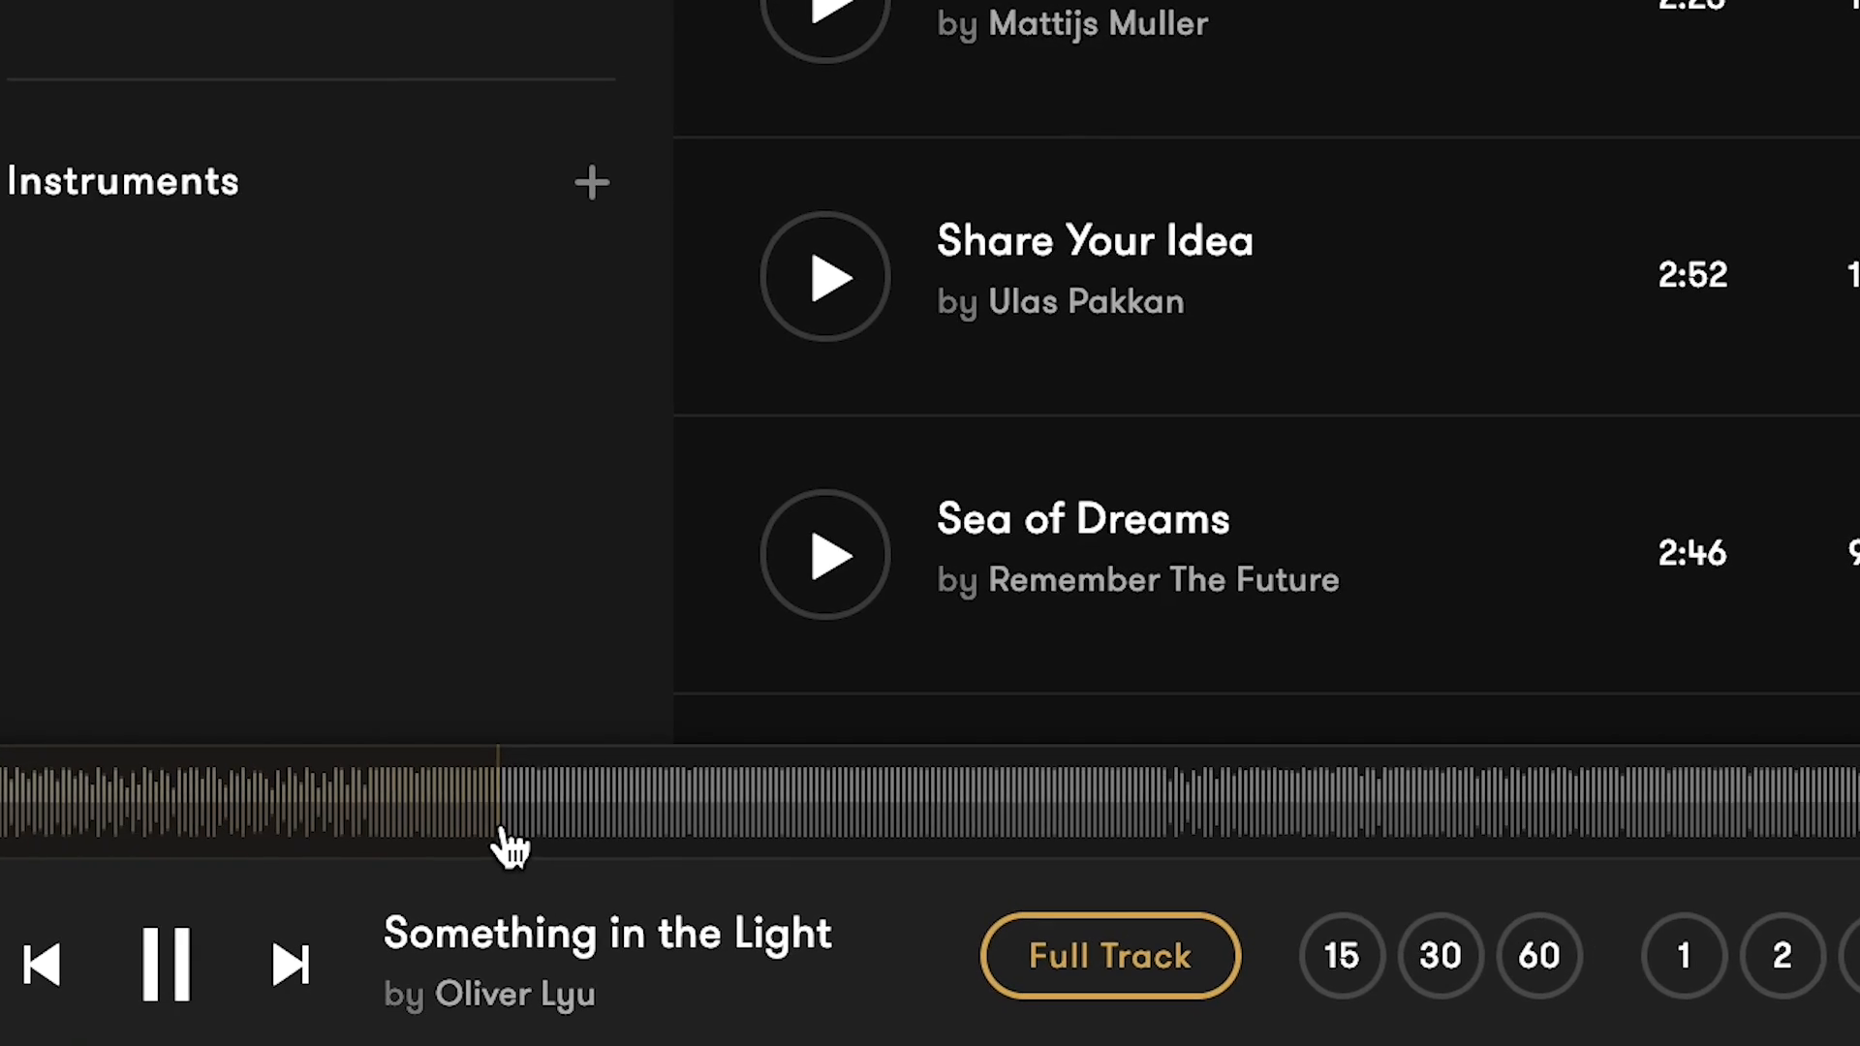
click(976, 887)
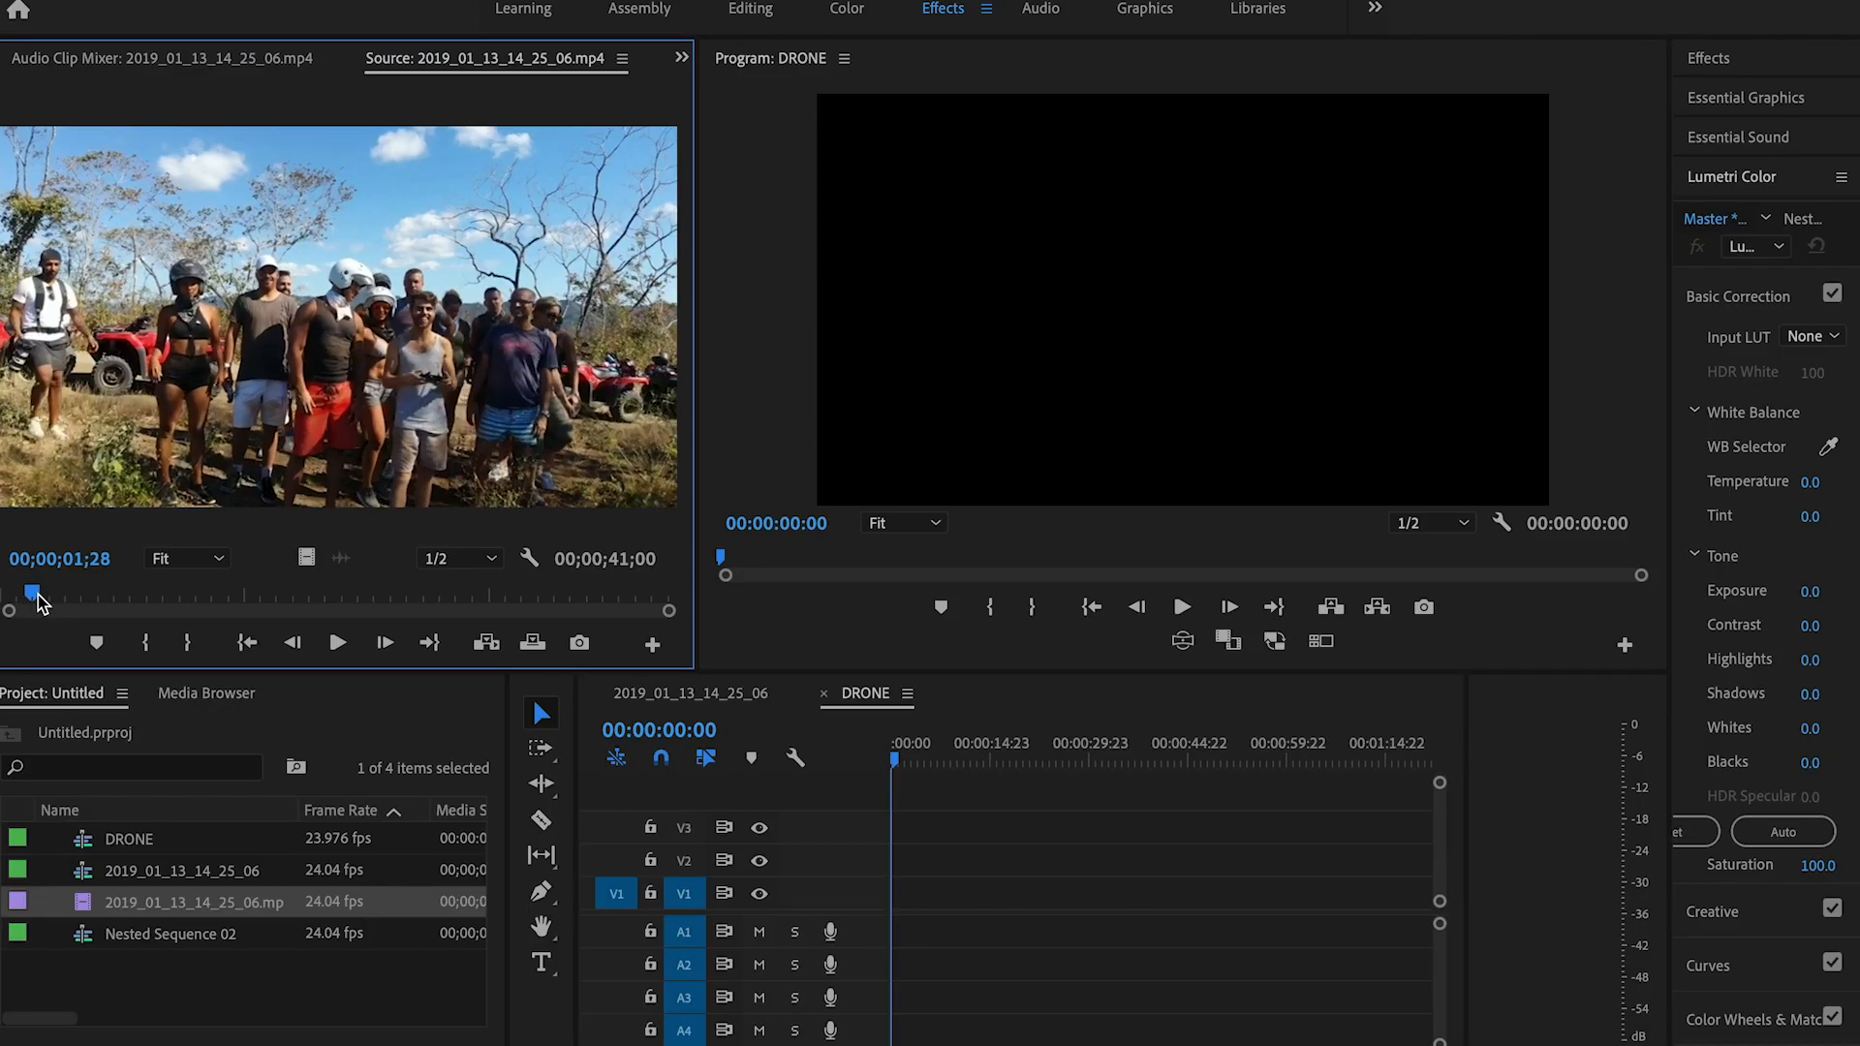
Step: Scrub through the source drone clip 2019_01_13_14_25_06.mp4 and play it full screen to review the fly-away shot
mouse_move(96, 603)
mouse_down()
mouse_move(145, 618)
mouse_move(107, 613)
mouse_up()
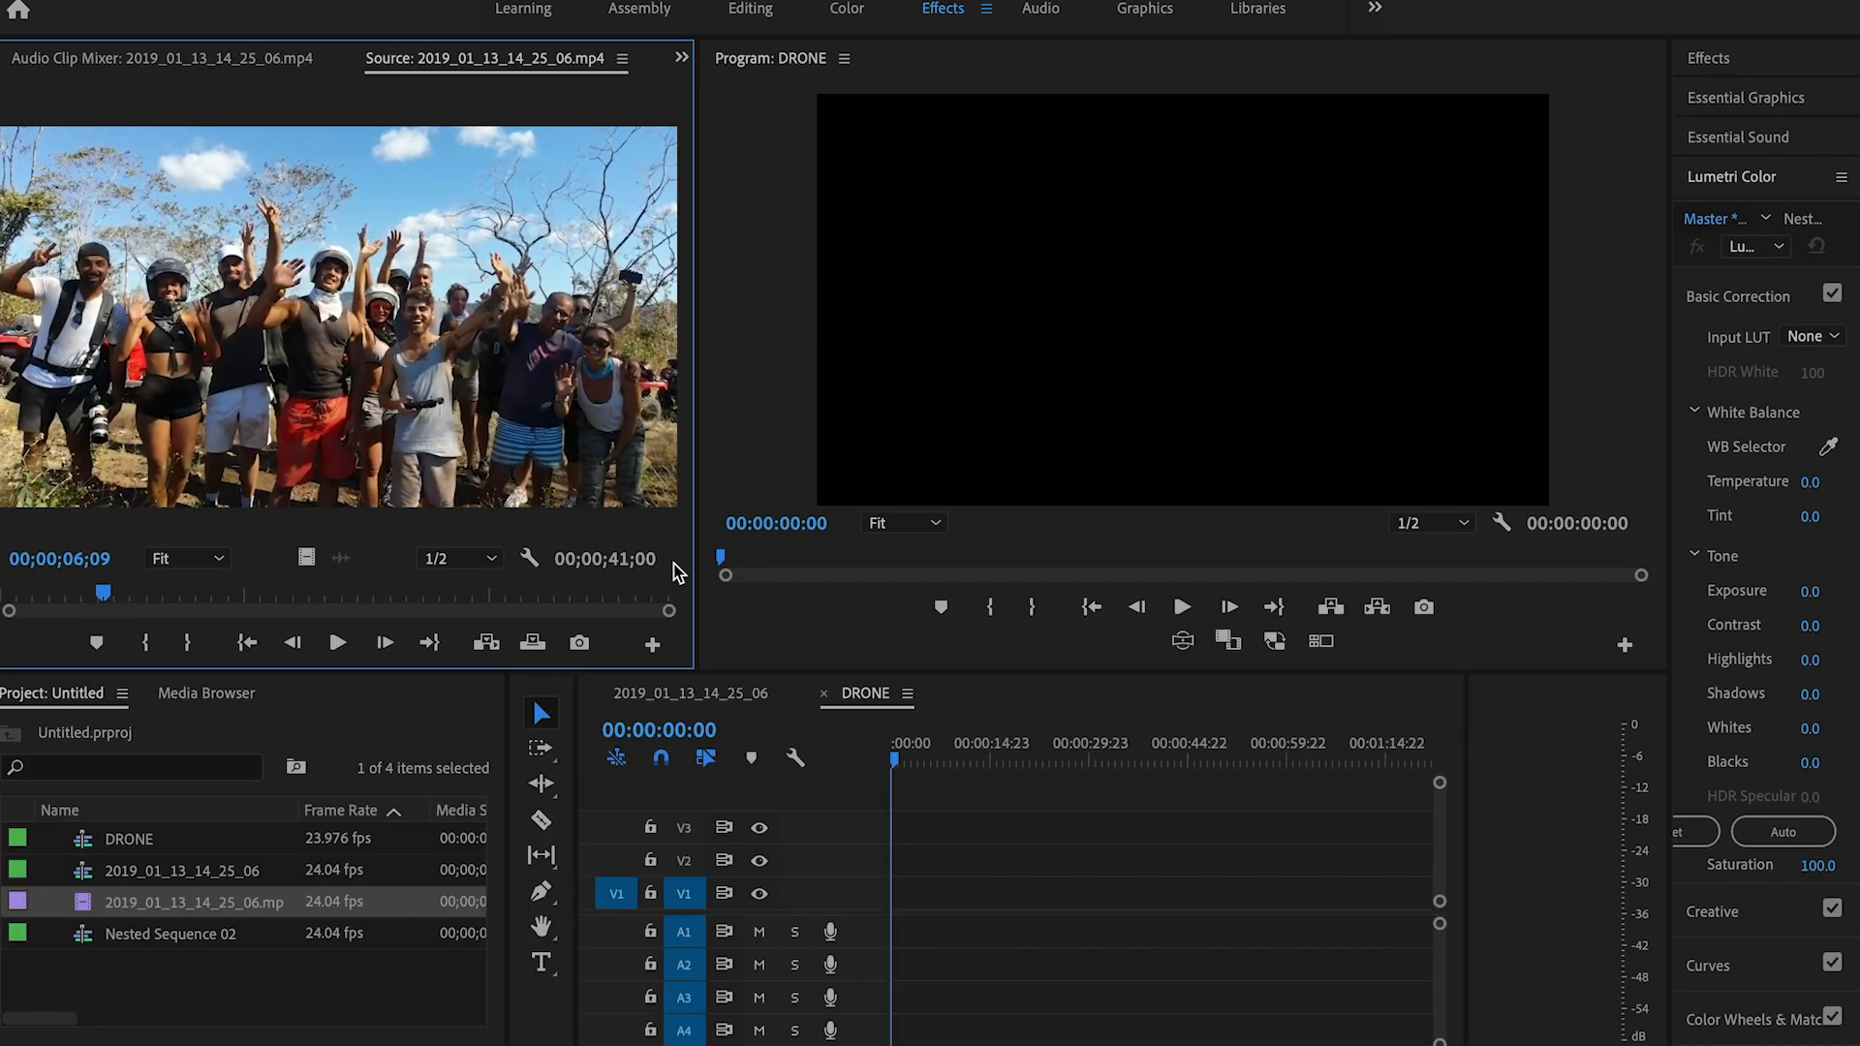
drag(696, 581, 884, 593)
key(ctrl+grave)
key(space)
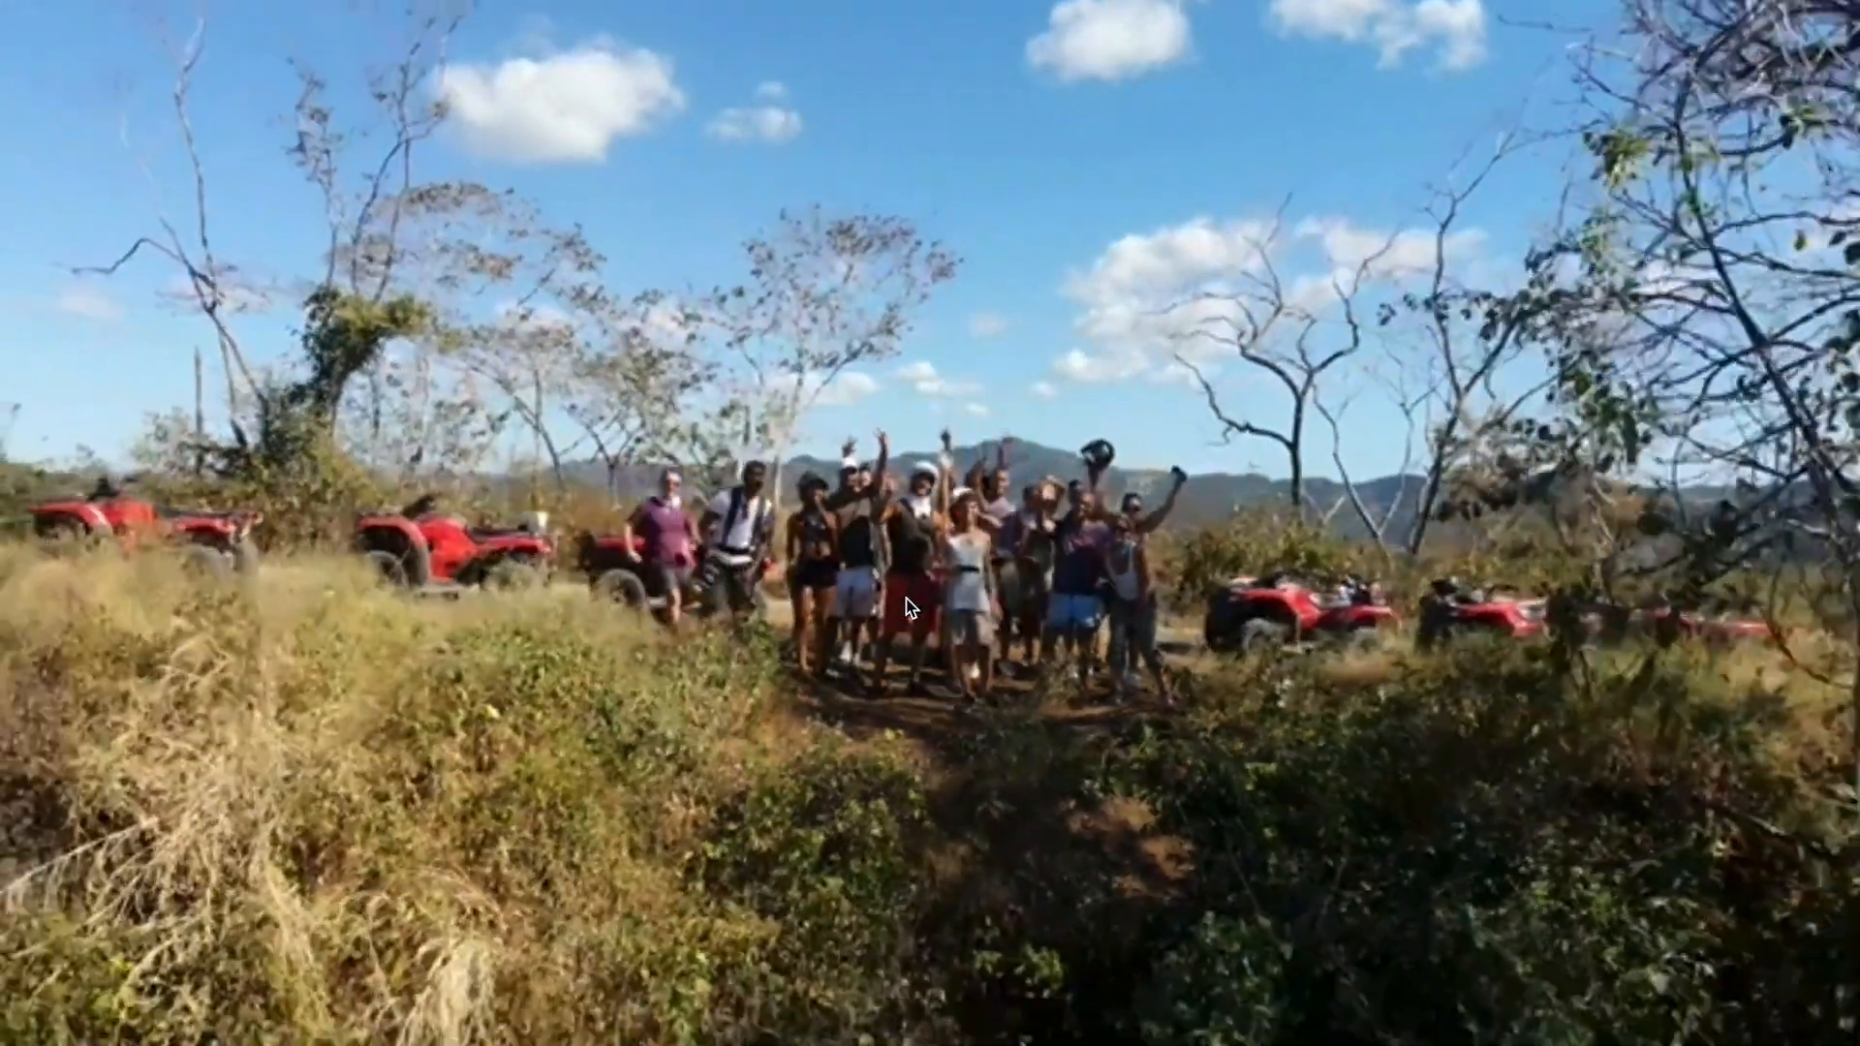
key(ctrl+grave)
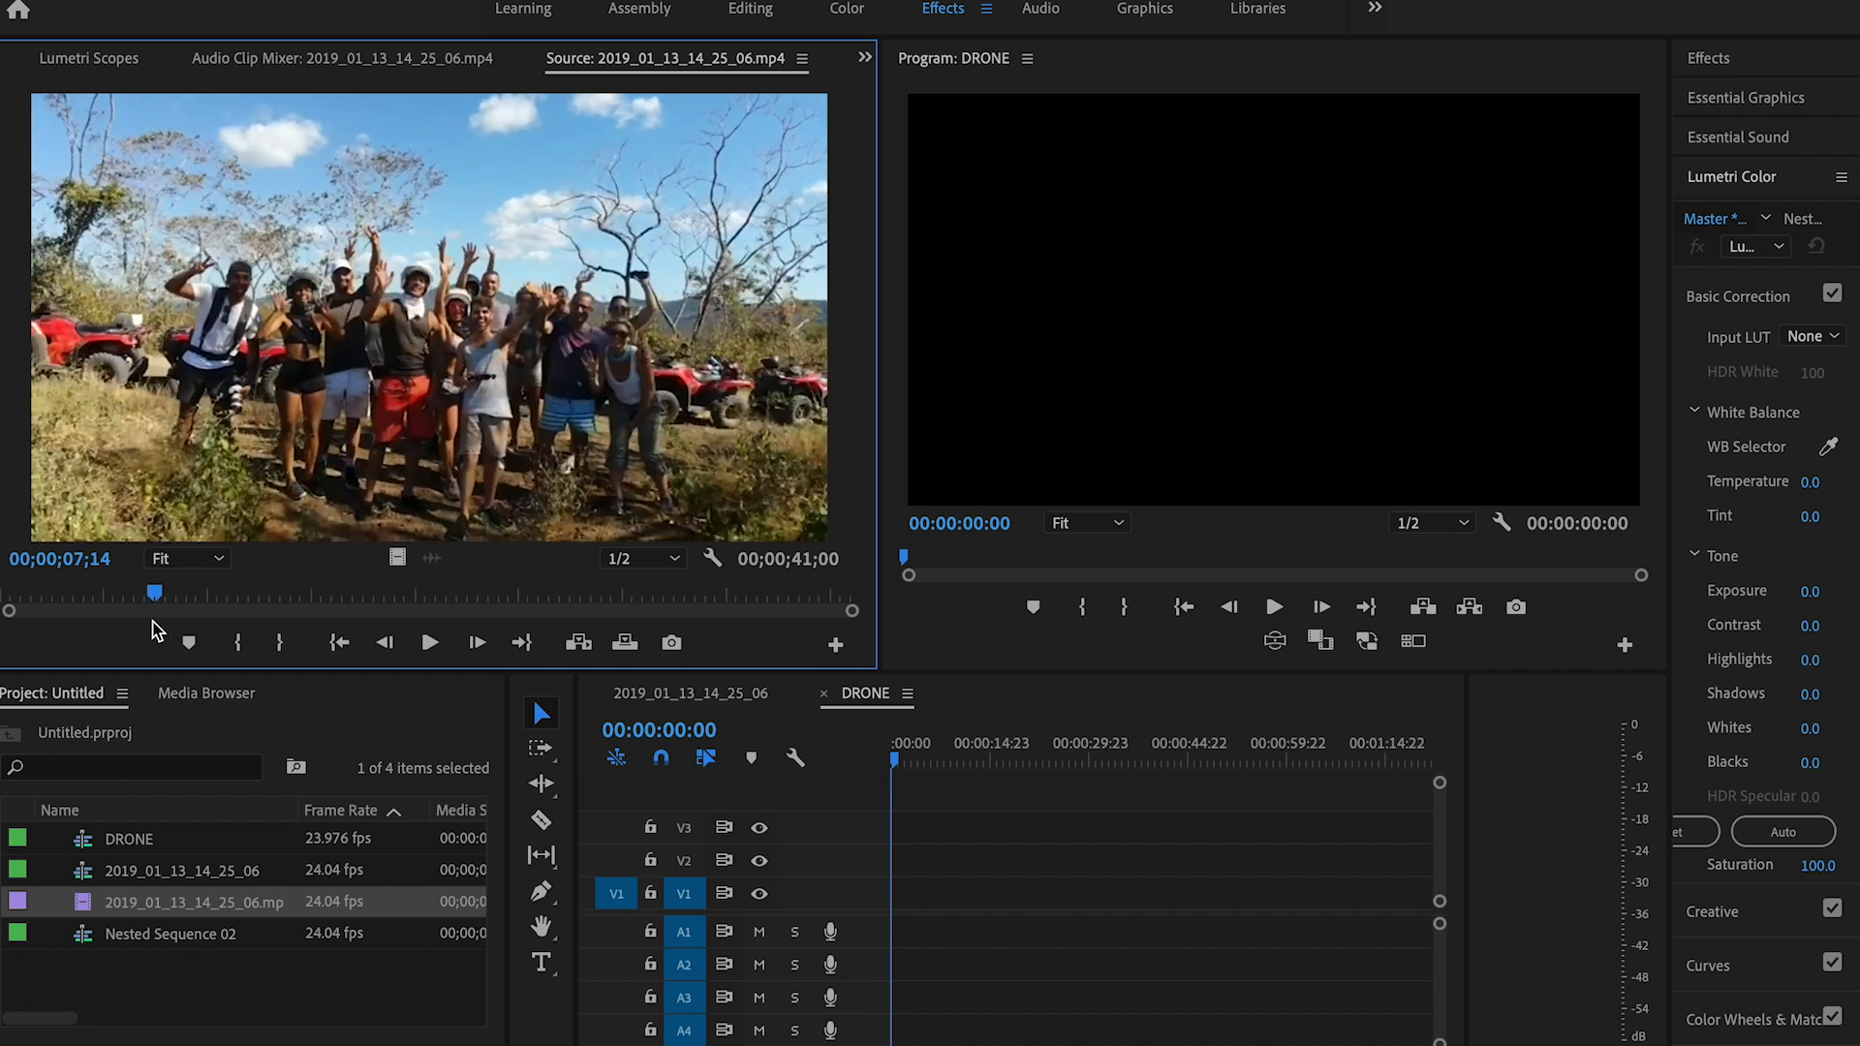
Step: Mark an In point at 00;00;06;18 in the source clip and add it to V1 of DRONE, changing the sequence settings to match
drag(154, 595, 142, 607)
key(i)
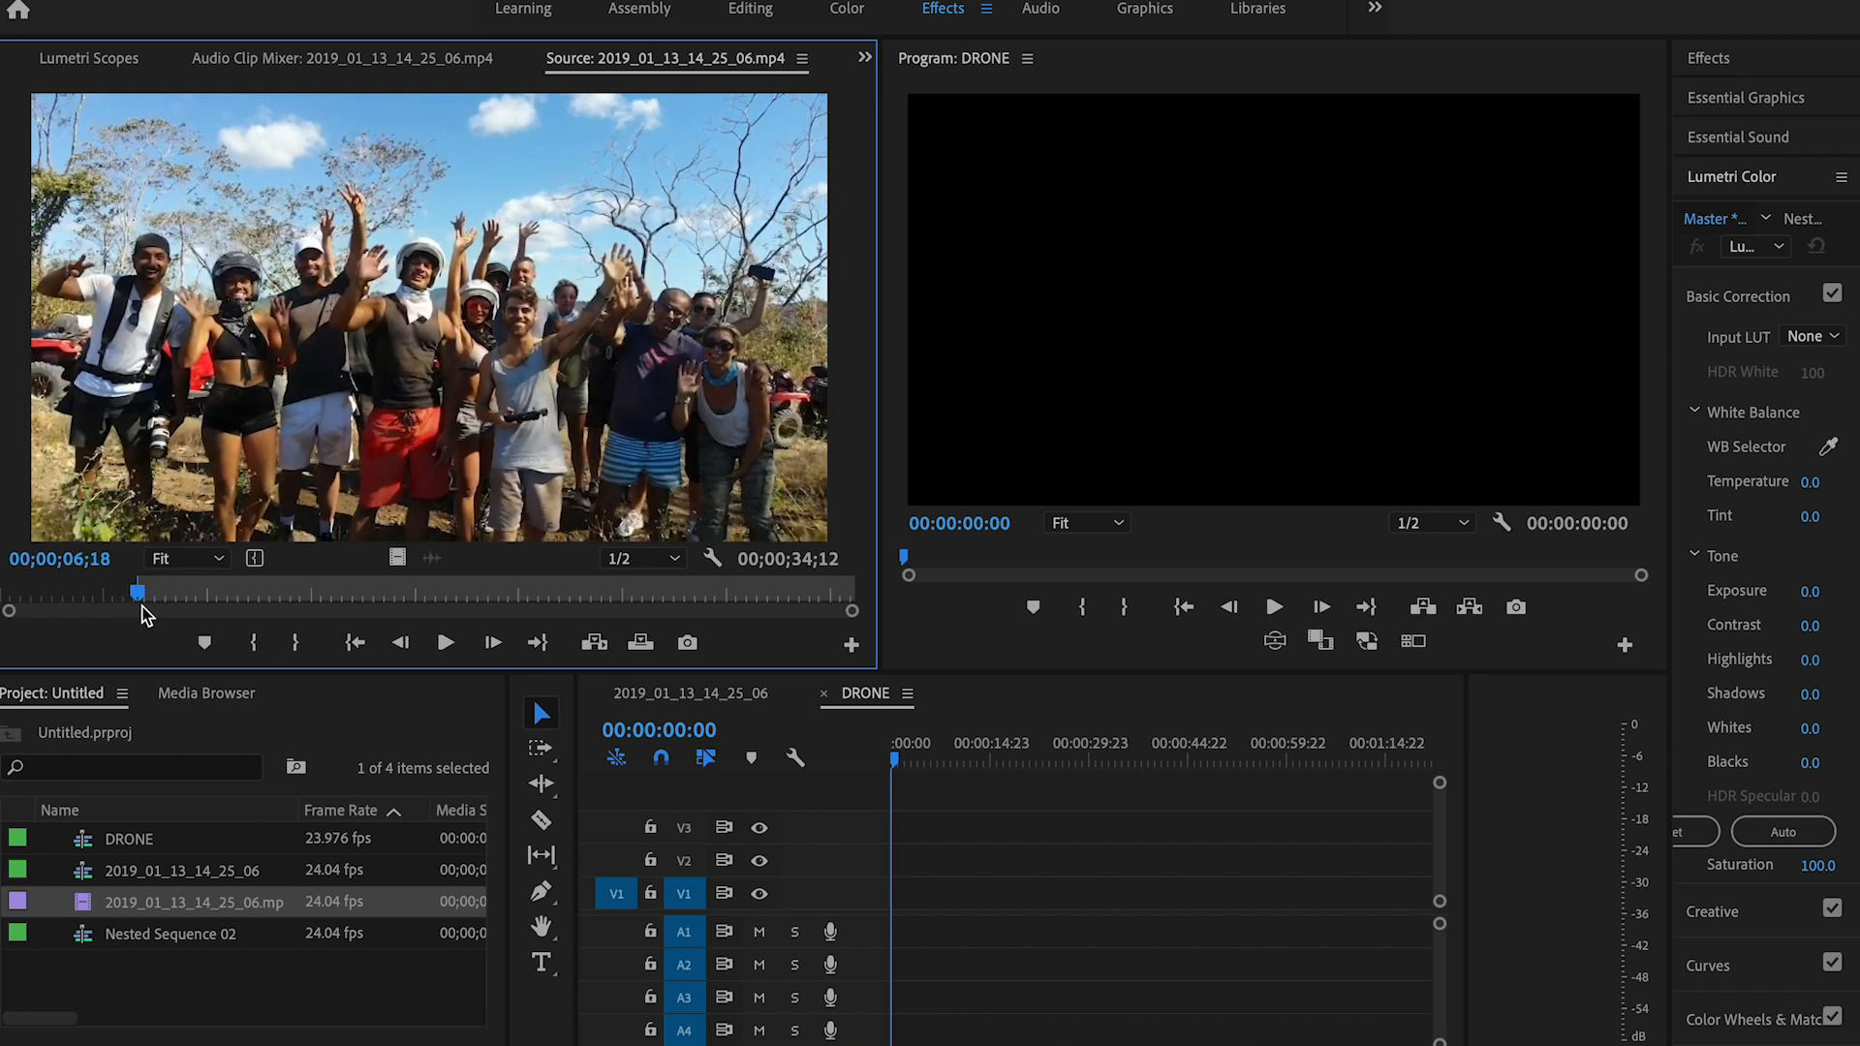
drag(145, 586, 856, 600)
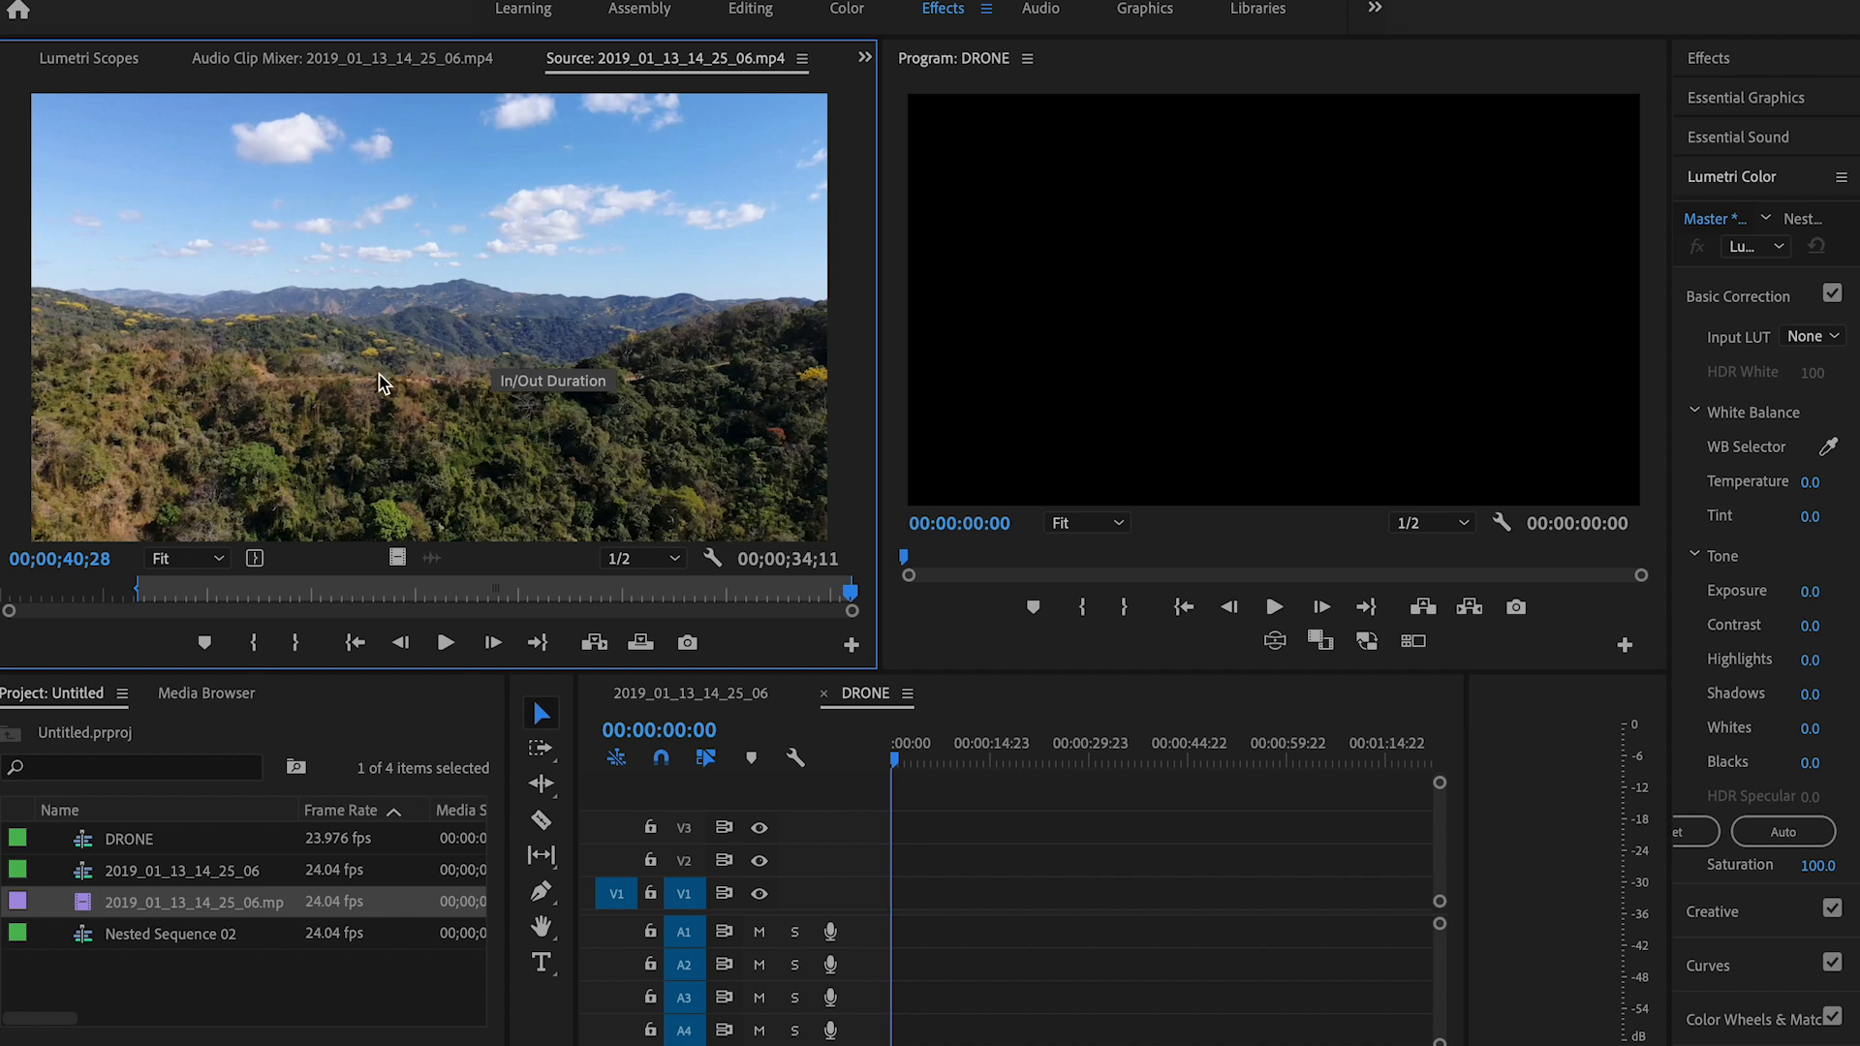
drag(851, 708, 861, 908)
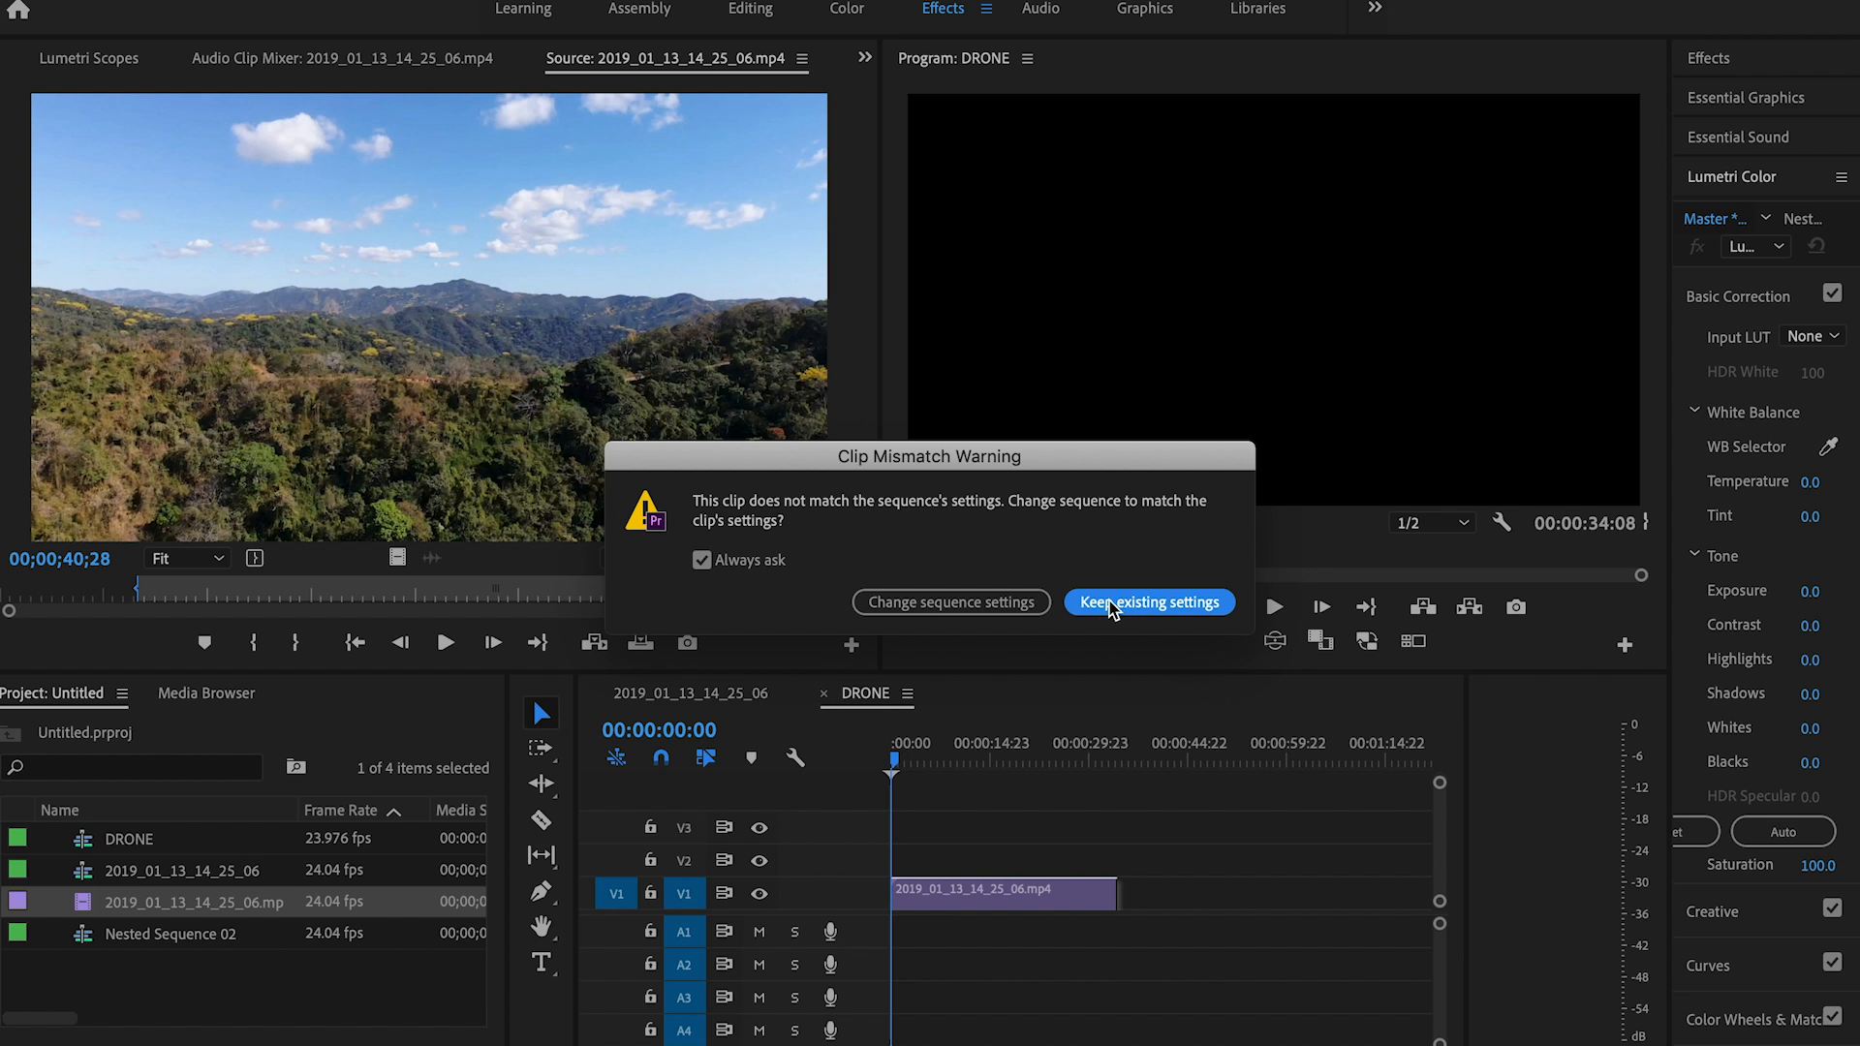
click(1009, 602)
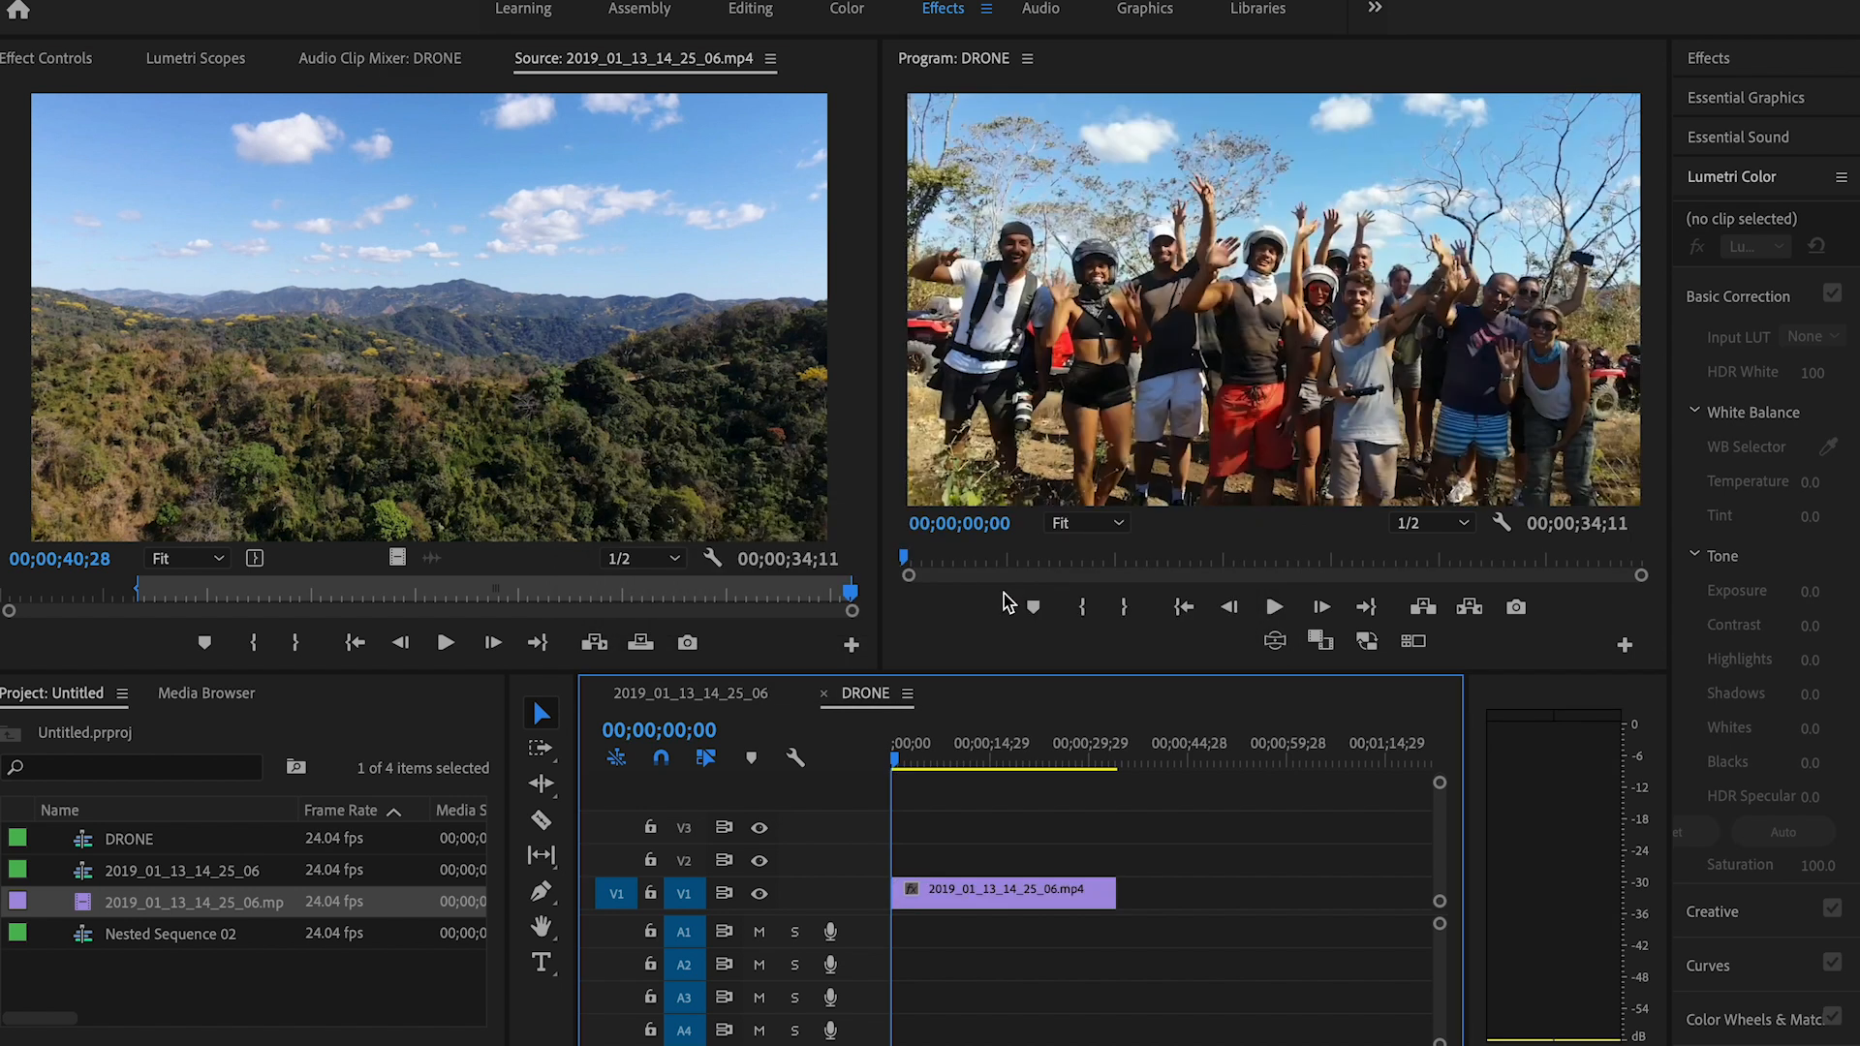
Step: Play the DRONE sequence from the start and cut the V1 clip at 00;00;01;29
click(959, 746)
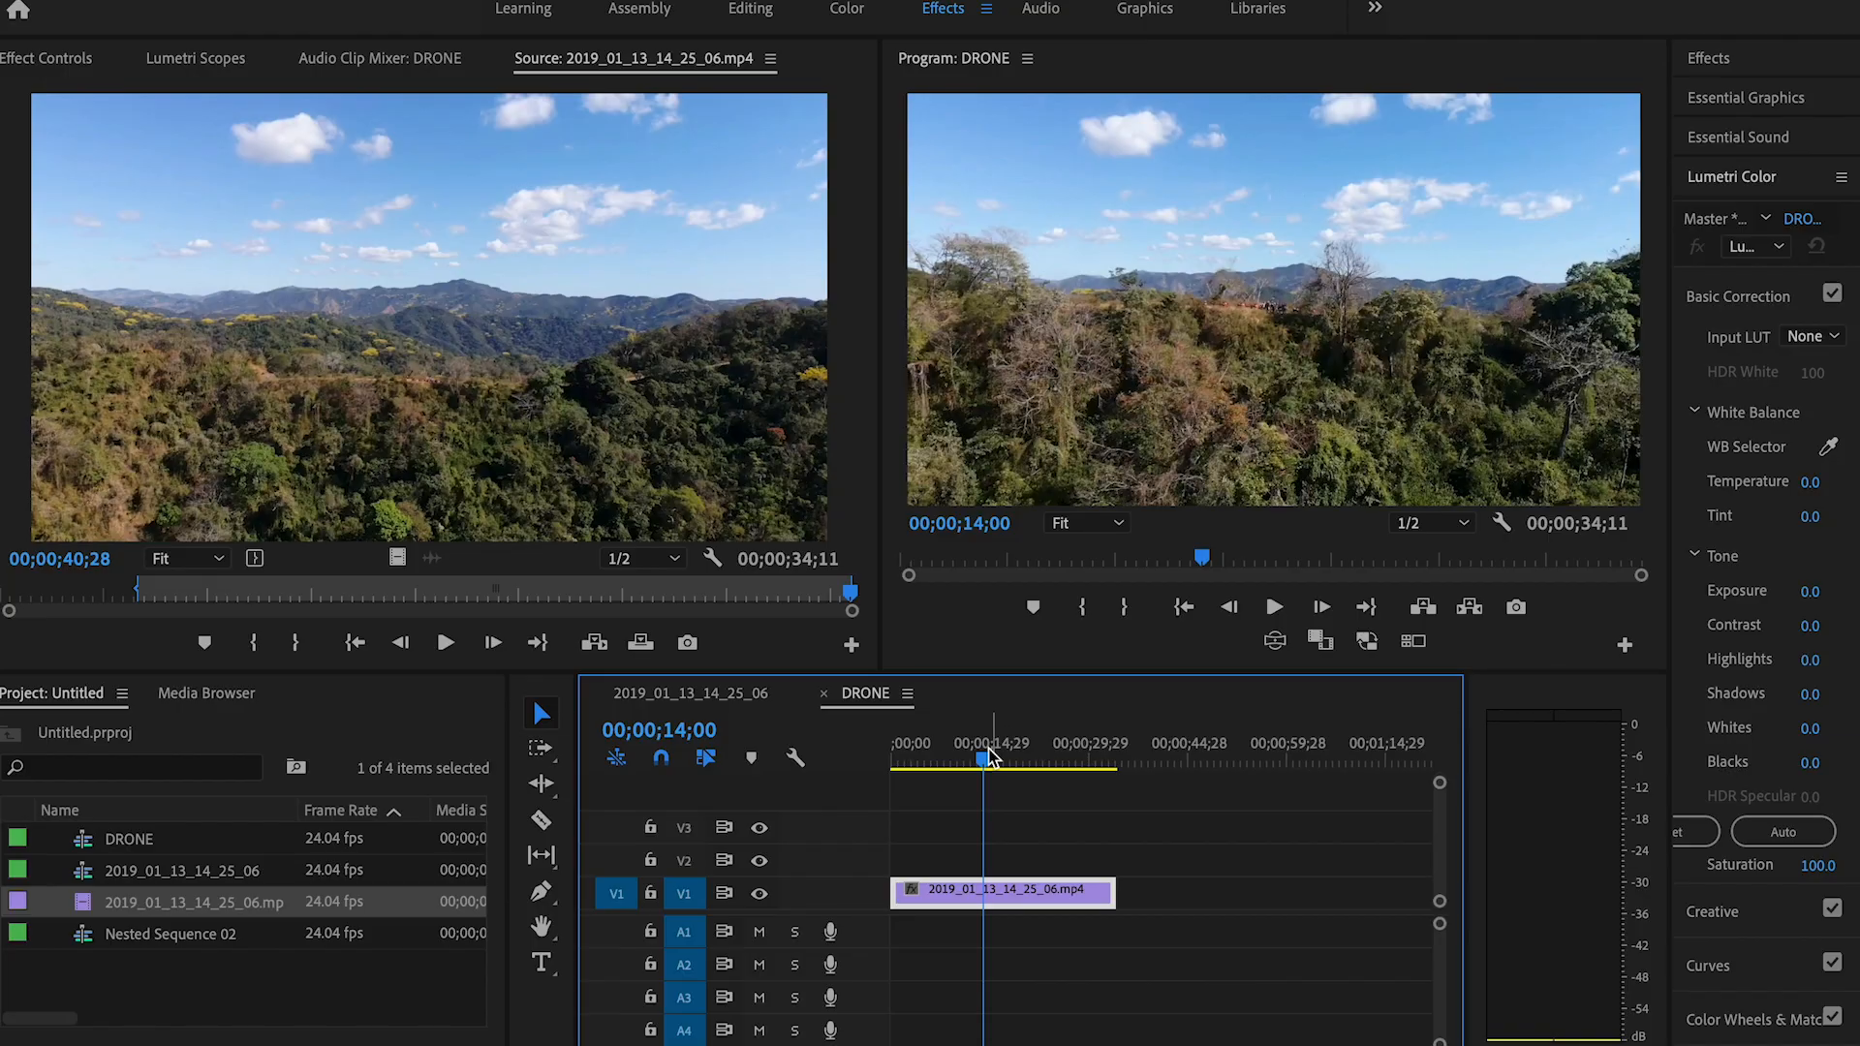
drag(988, 758, 892, 758)
key(space)
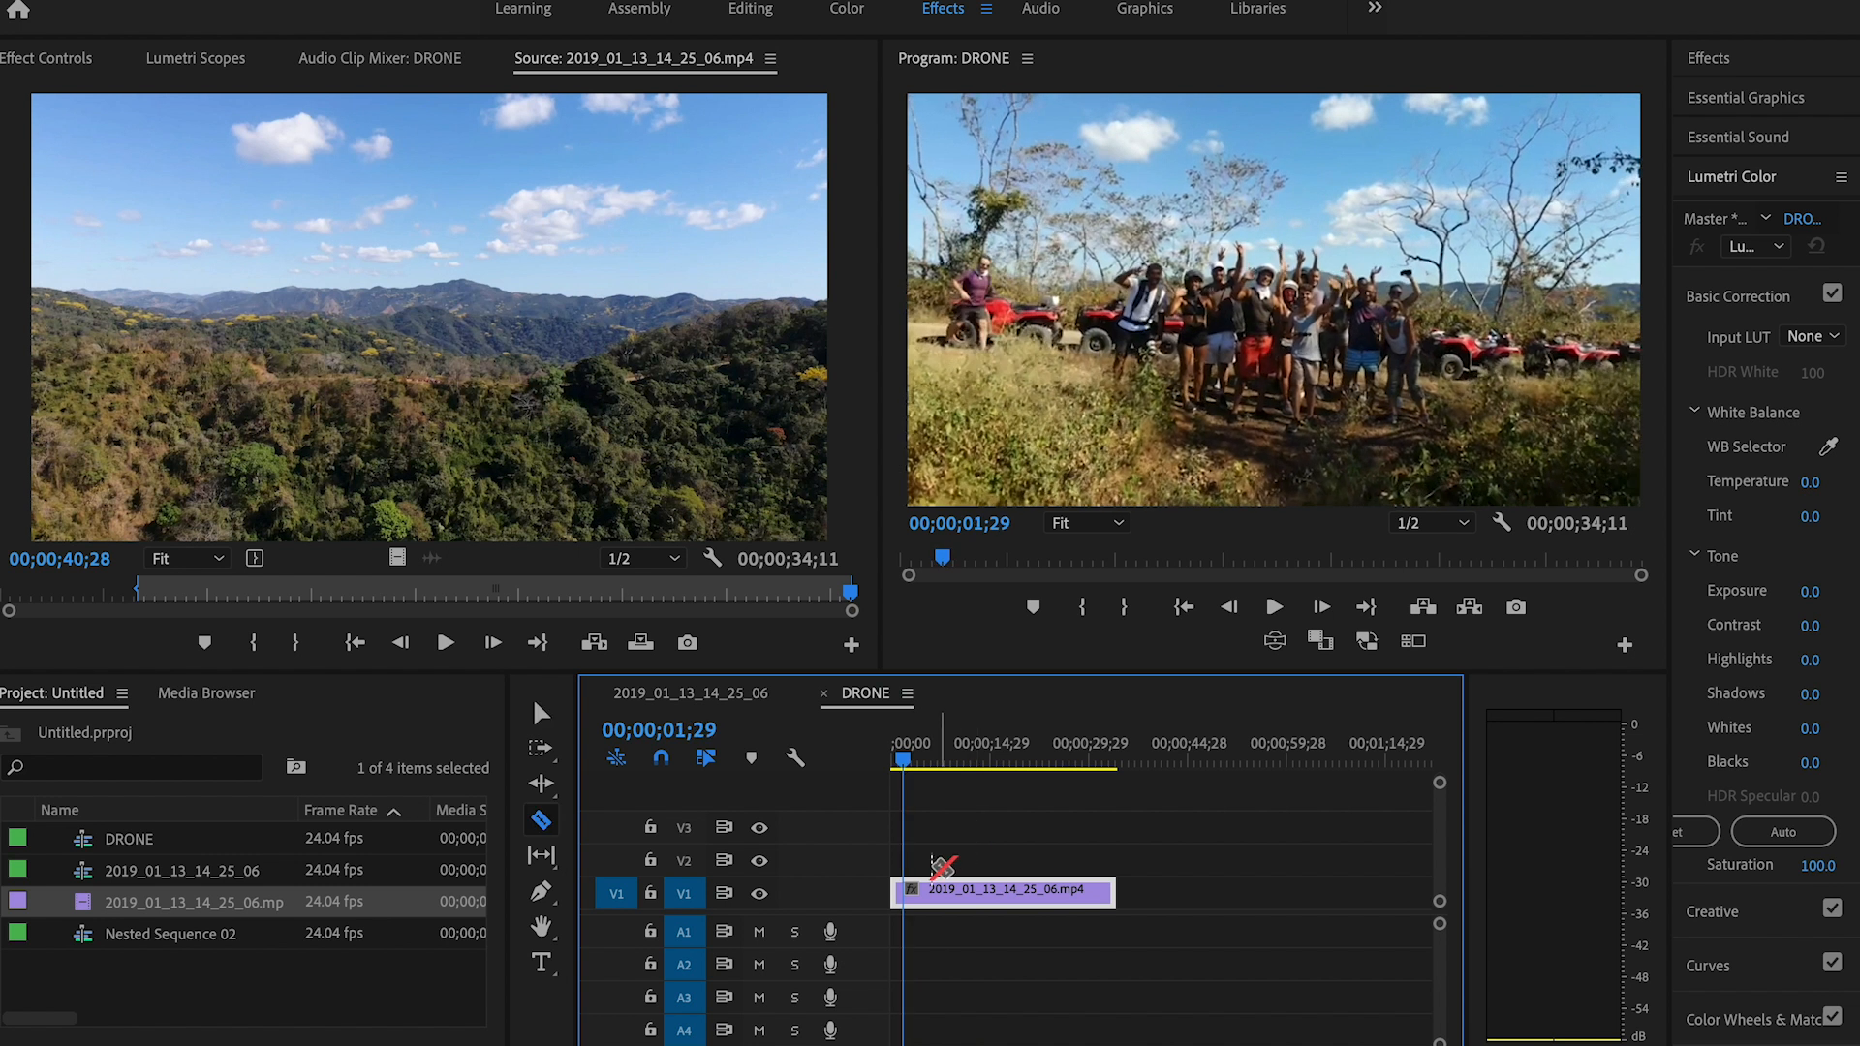
key(=)
key(v)
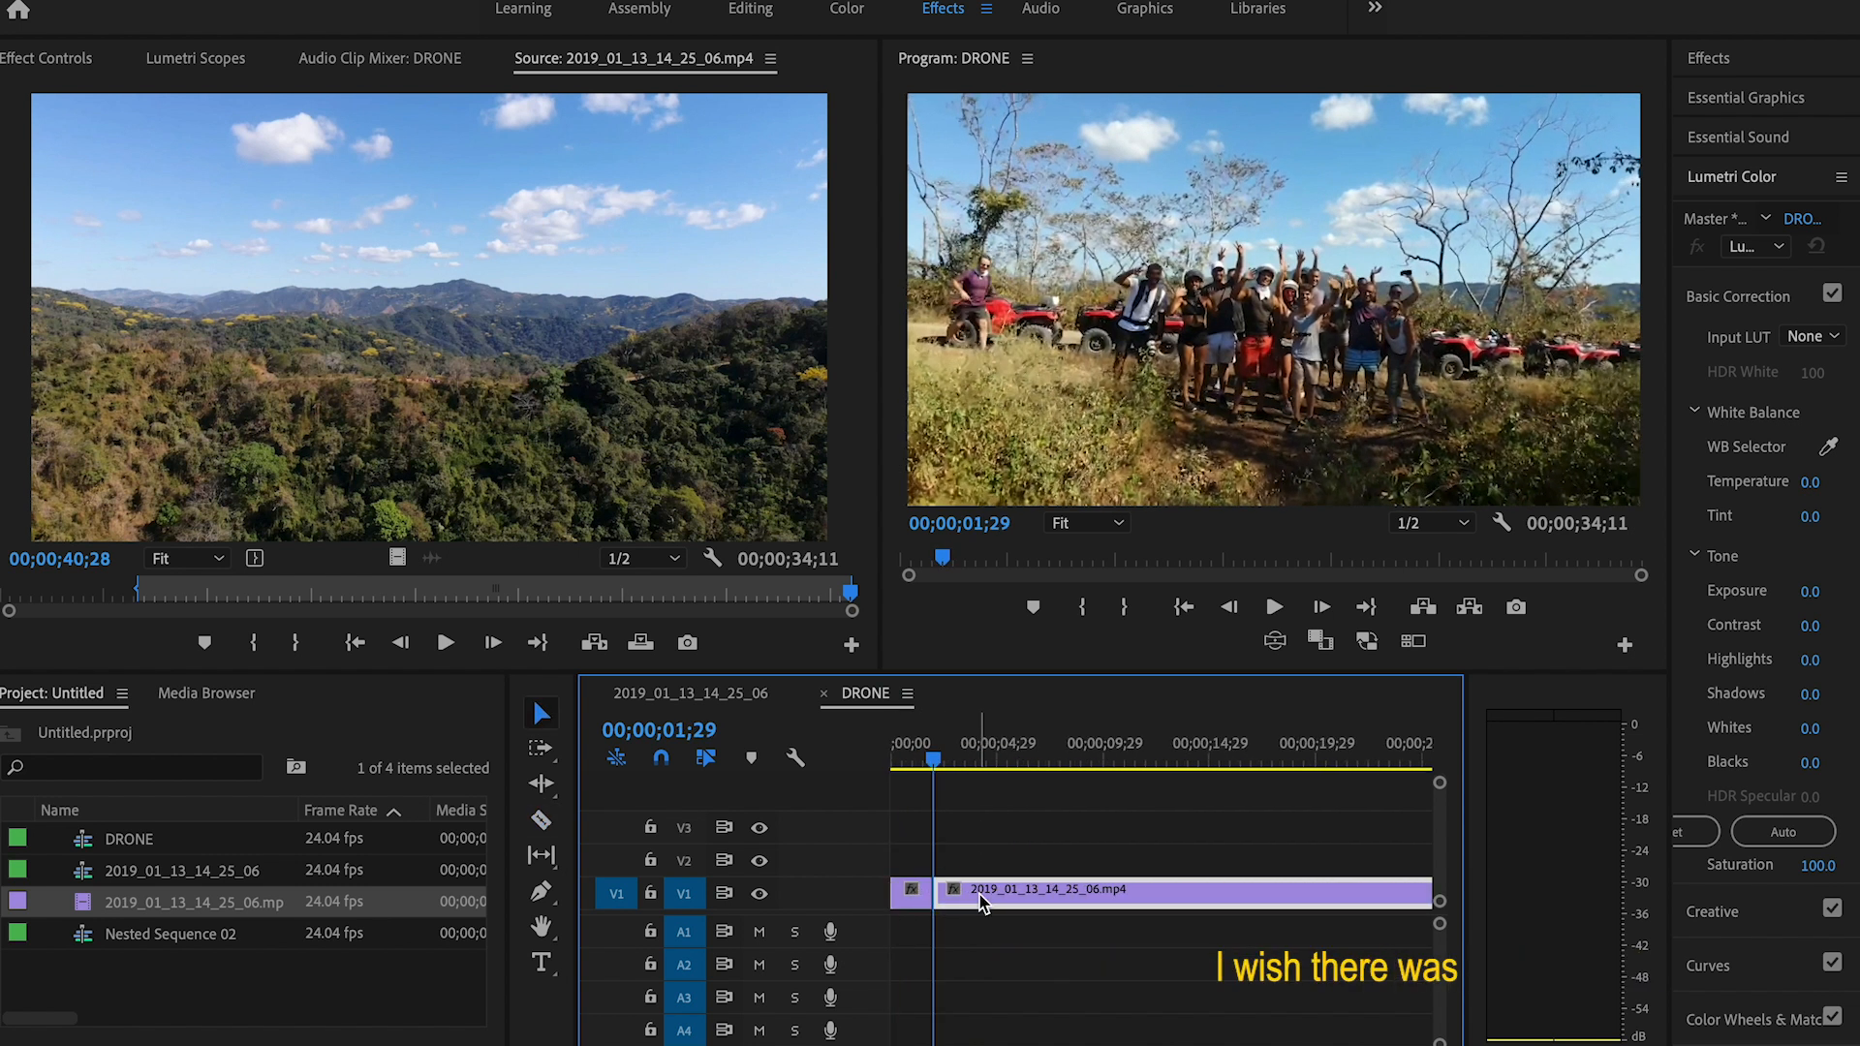
Step: Try a much faster Speed/Duration value on the segment after the cut and play back the result
key(space)
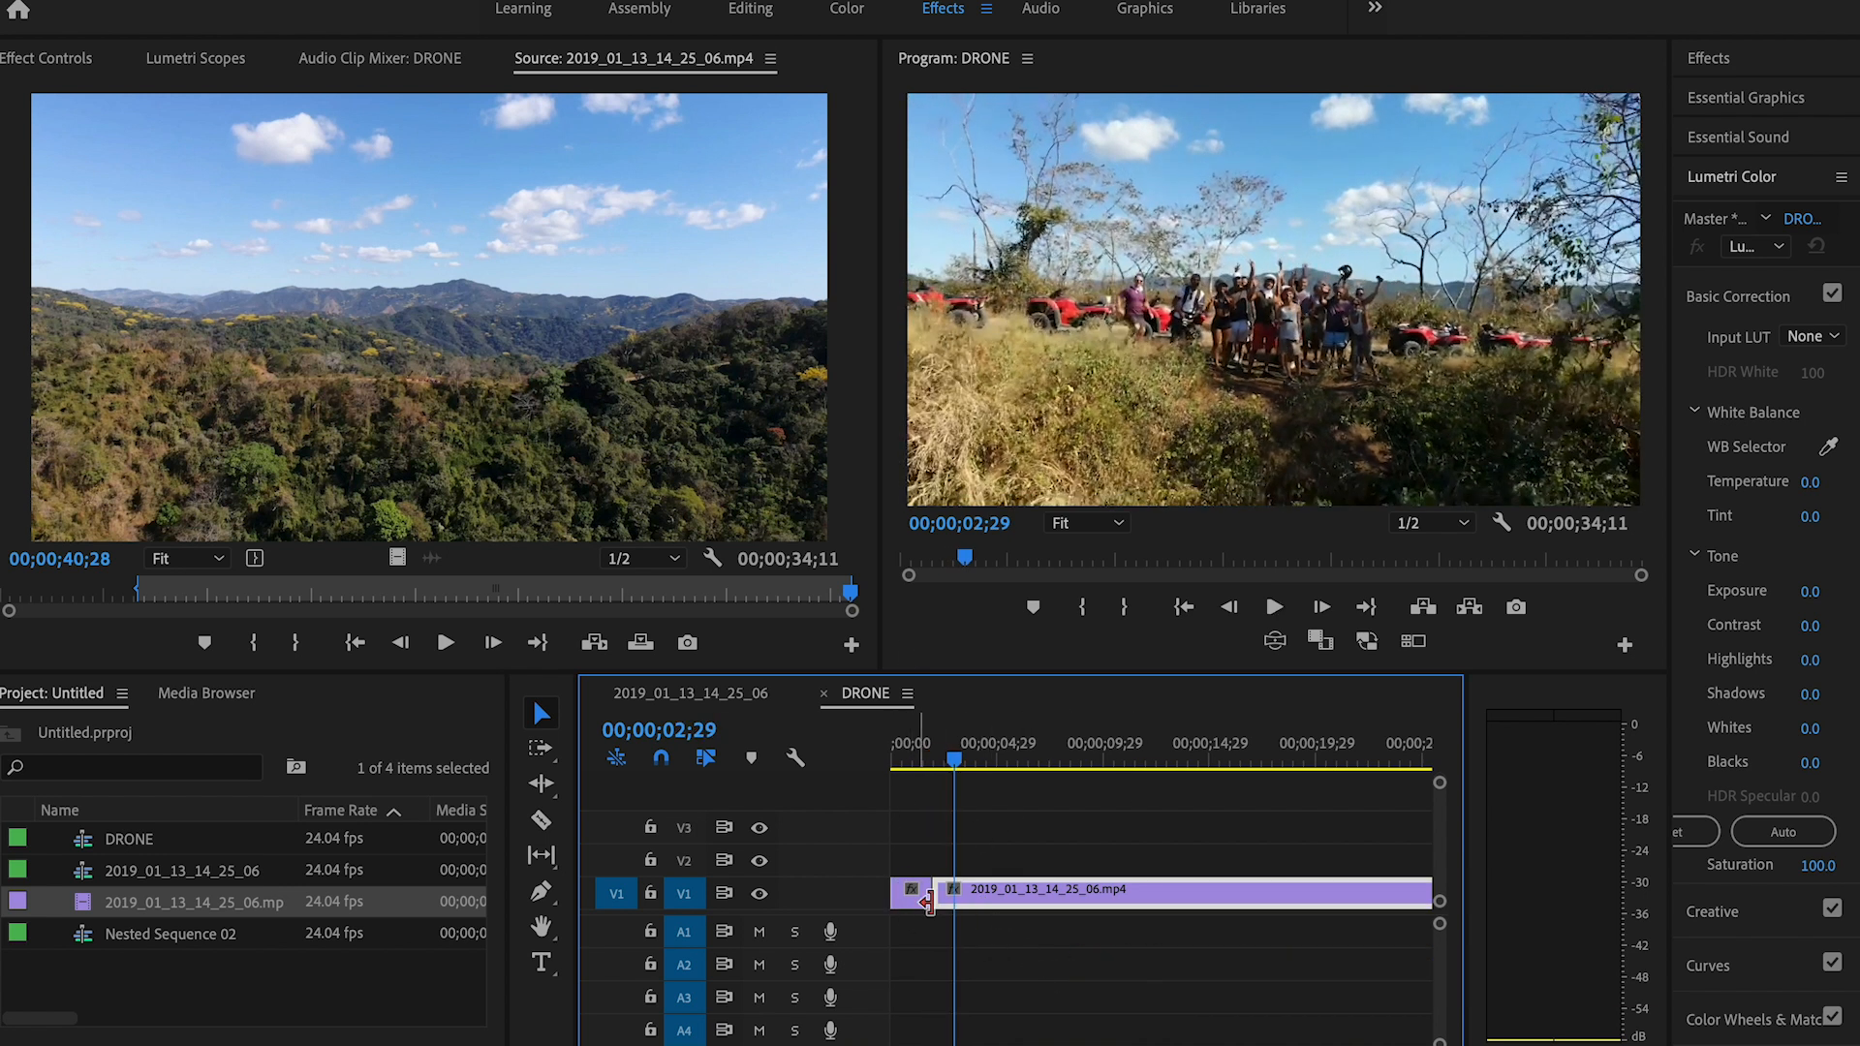
right_click(998, 904)
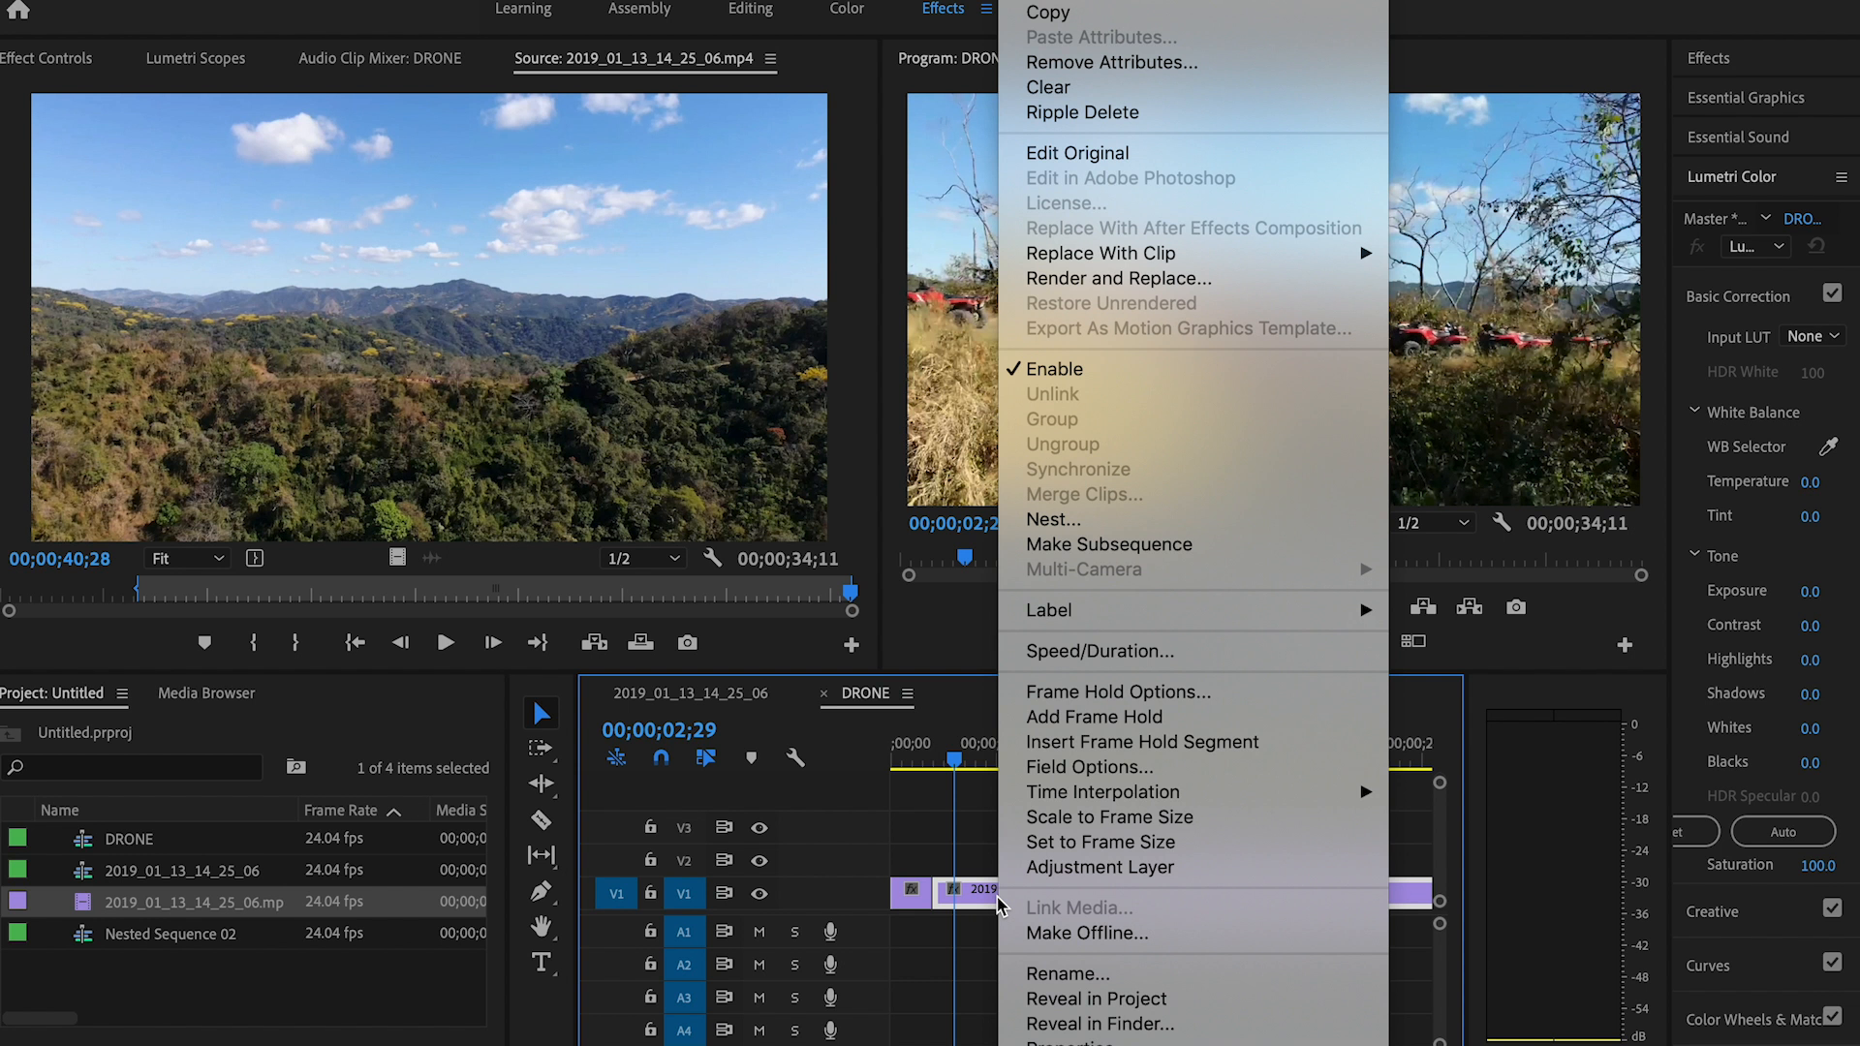
key(Return)
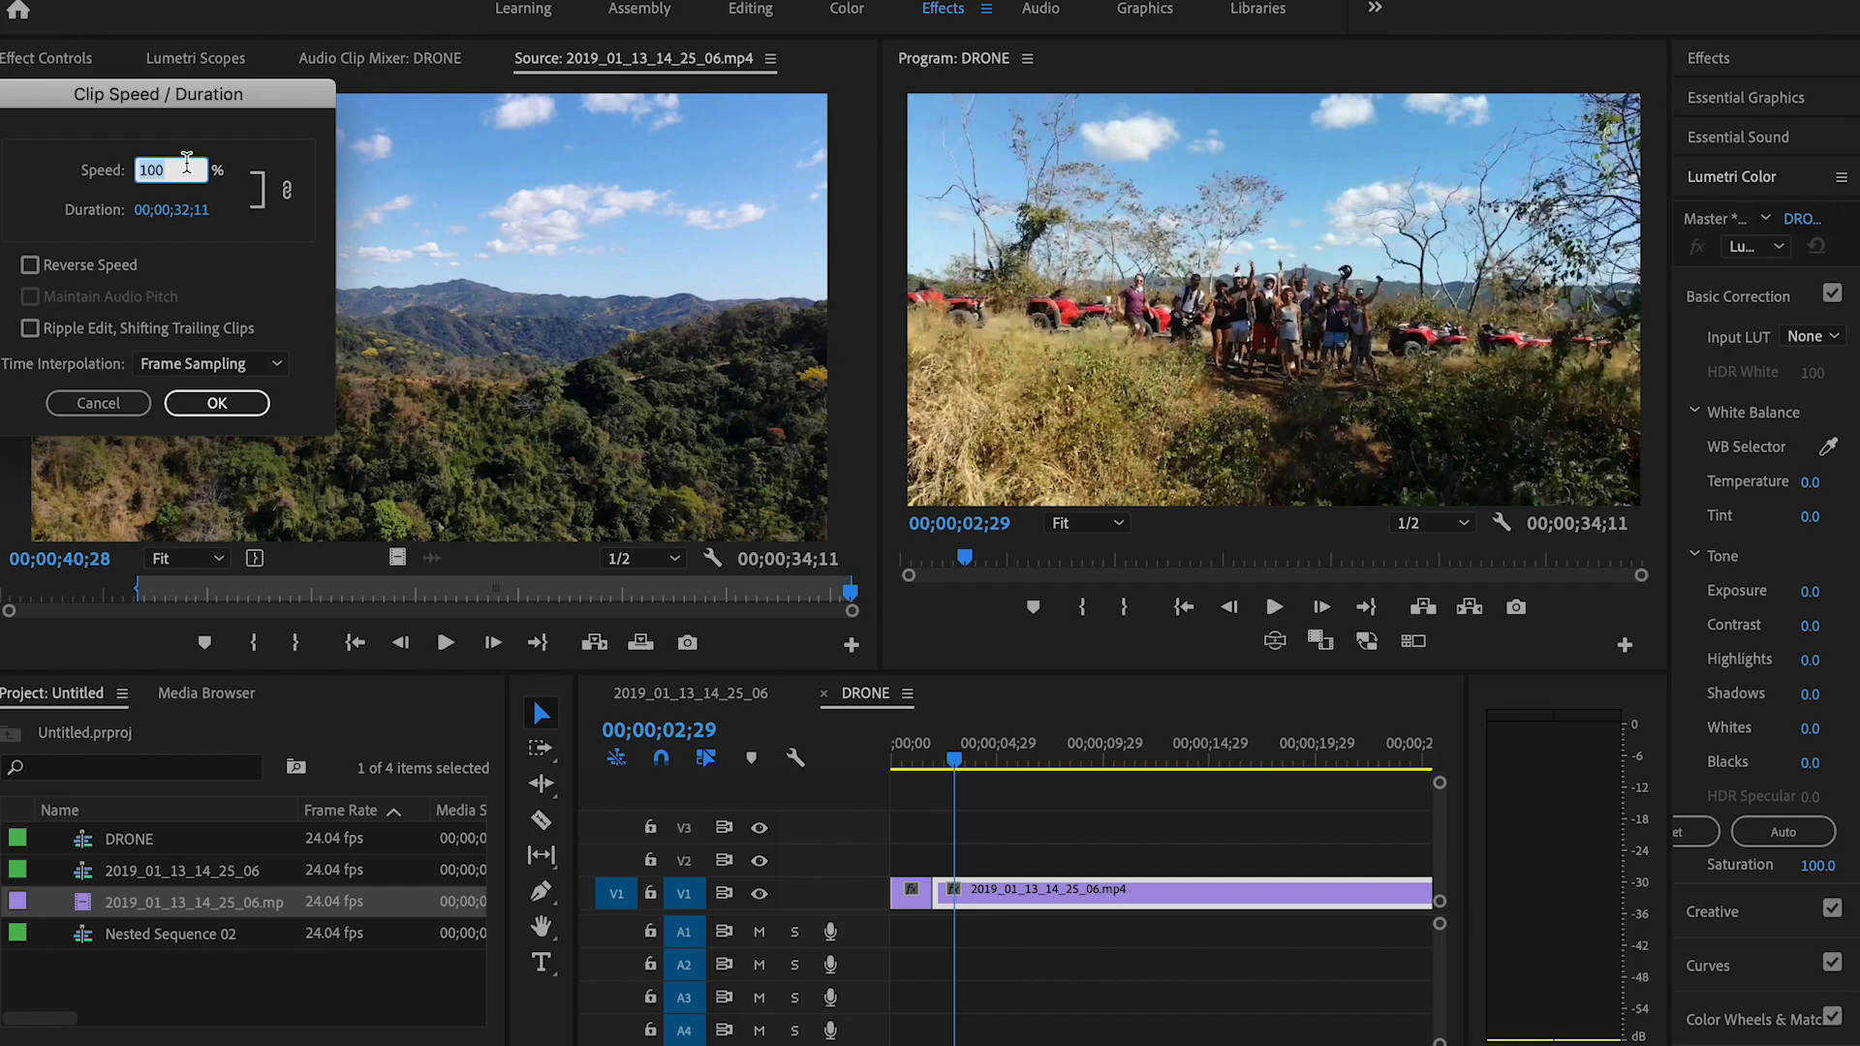
text(5)
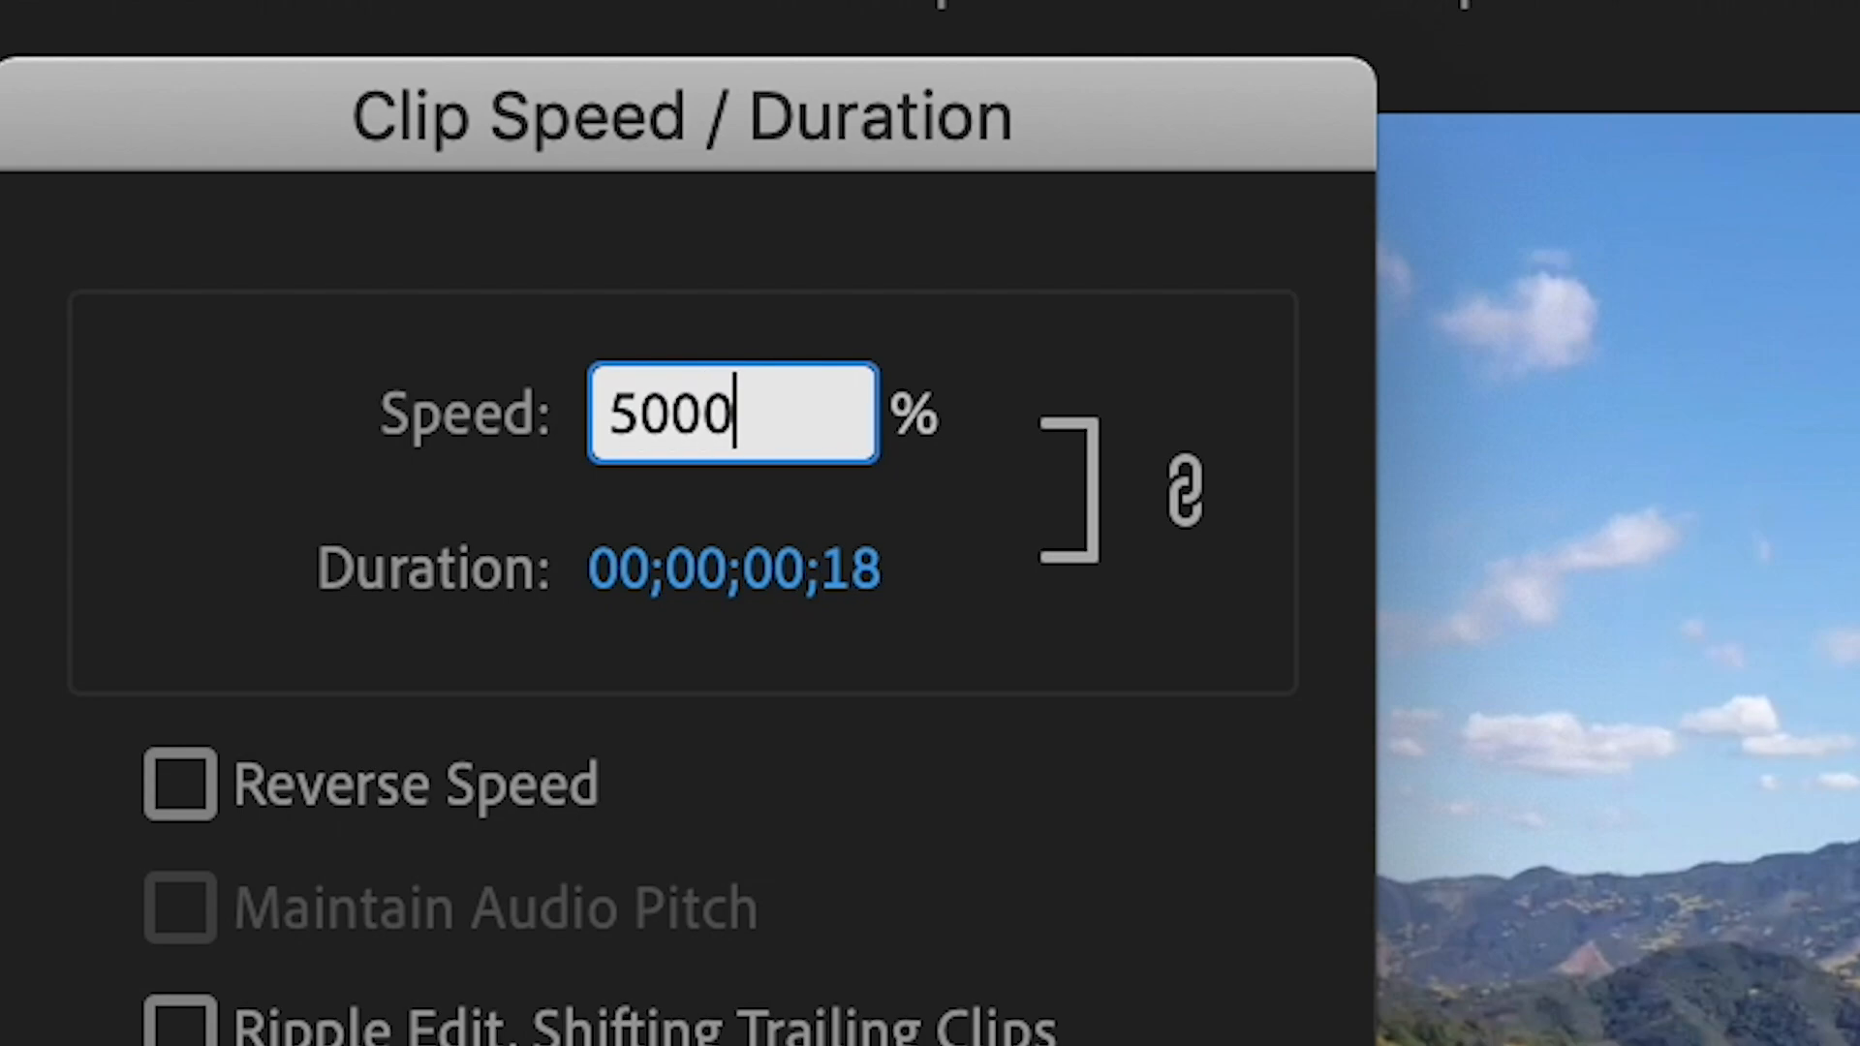
key(Return)
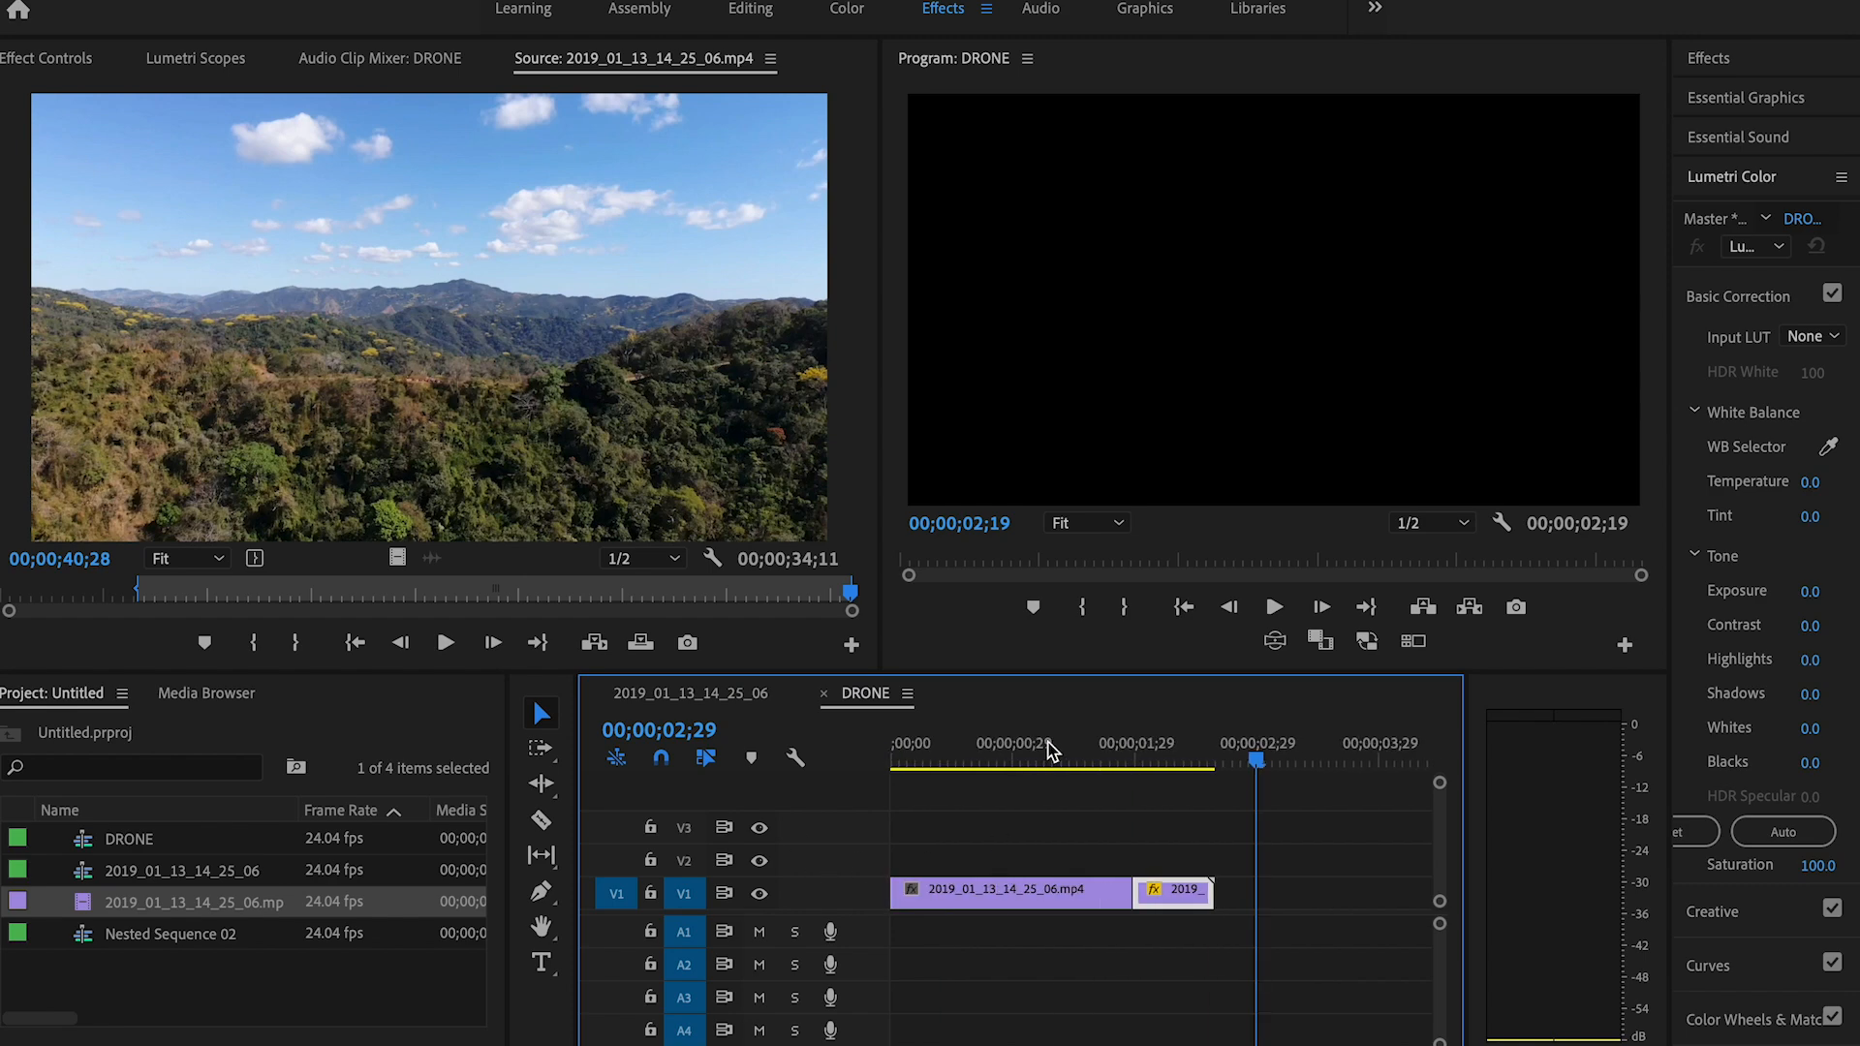
click(1044, 752)
key(space)
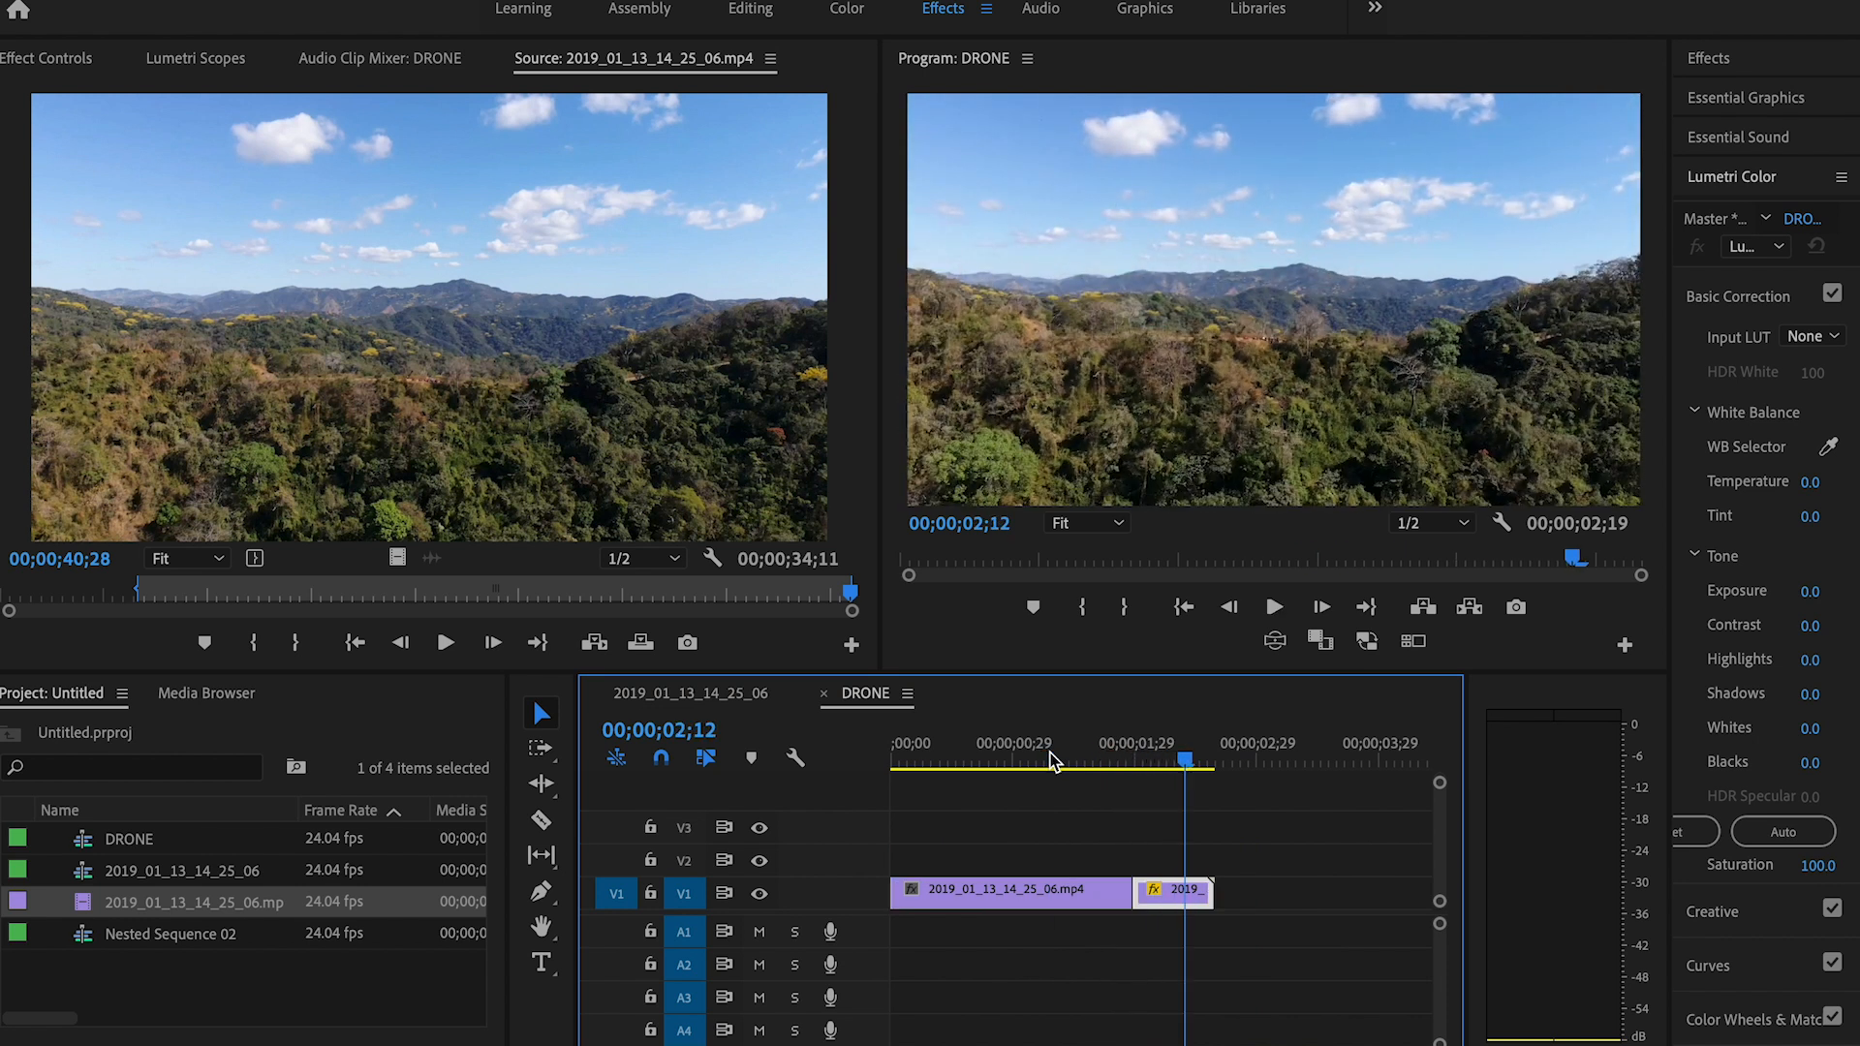
Step: Set the speed of the second segment to 2000% and play back the transition from normal to fast motion
right_click(1191, 901)
key(Return)
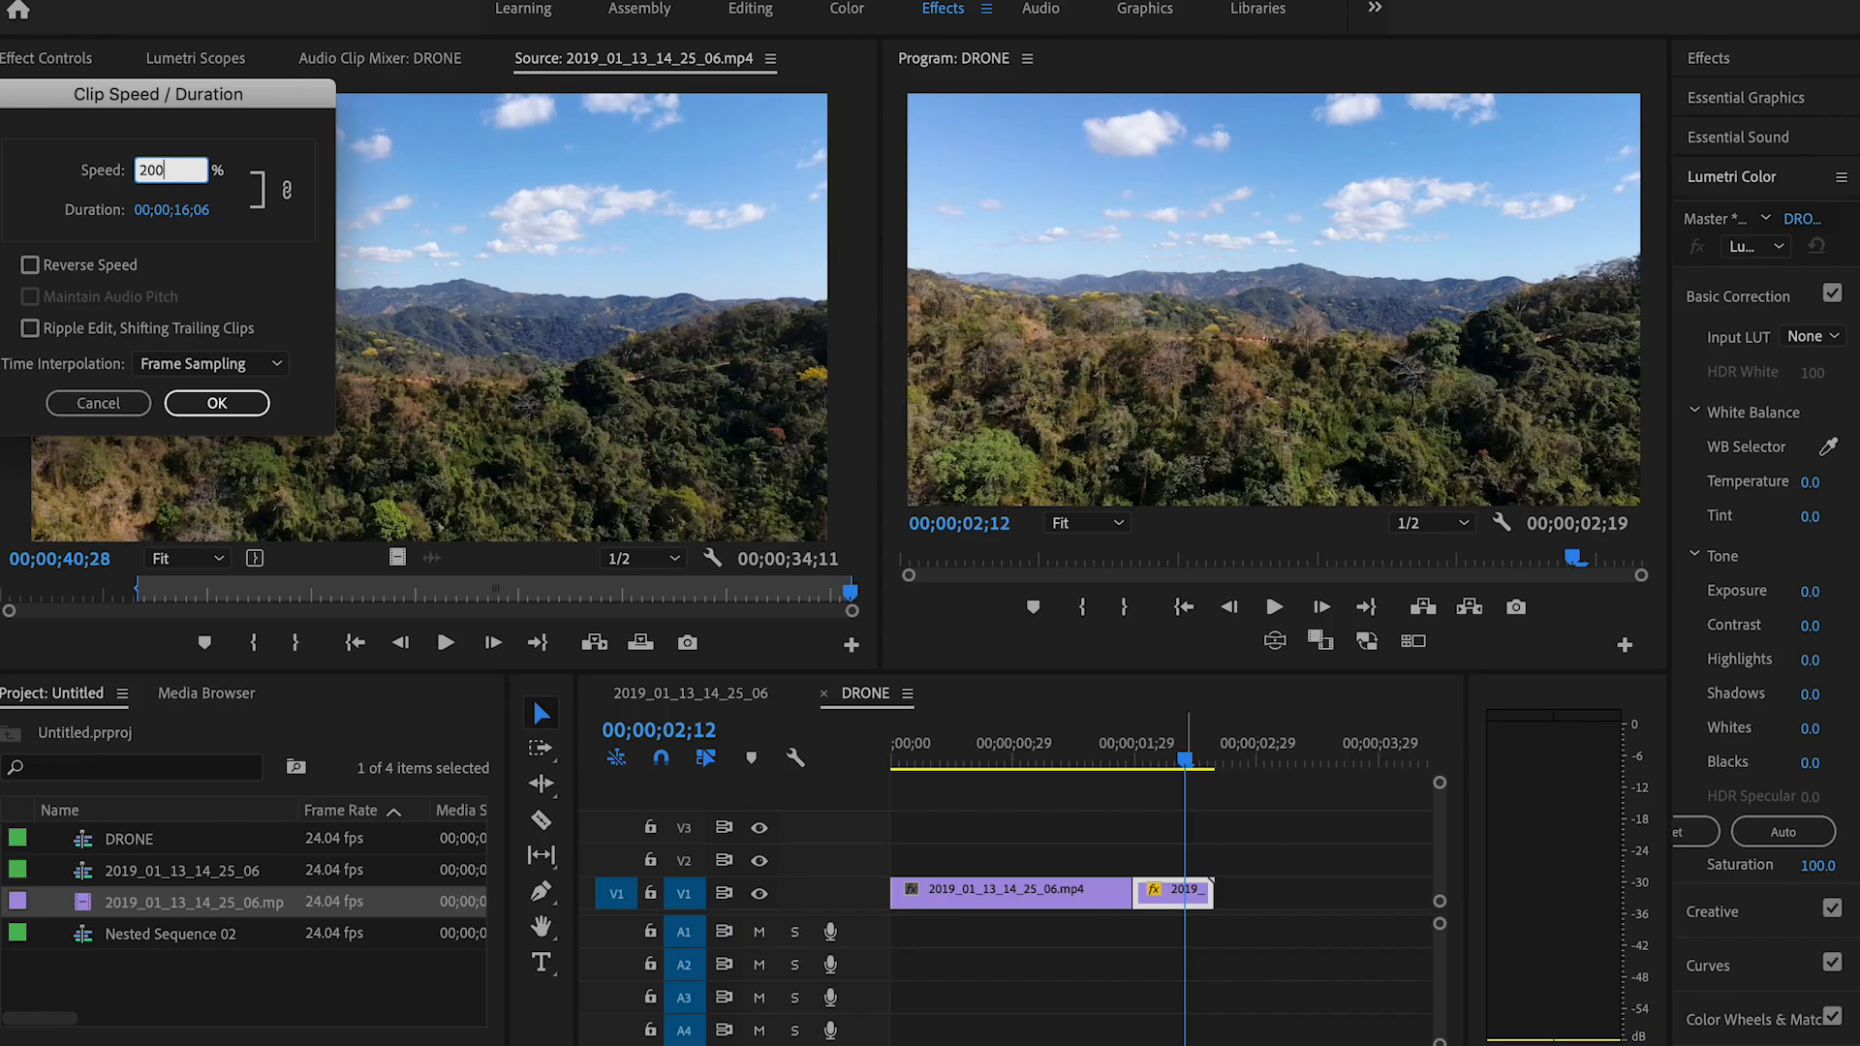
key(Return)
drag(1183, 760, 1008, 770)
key(space)
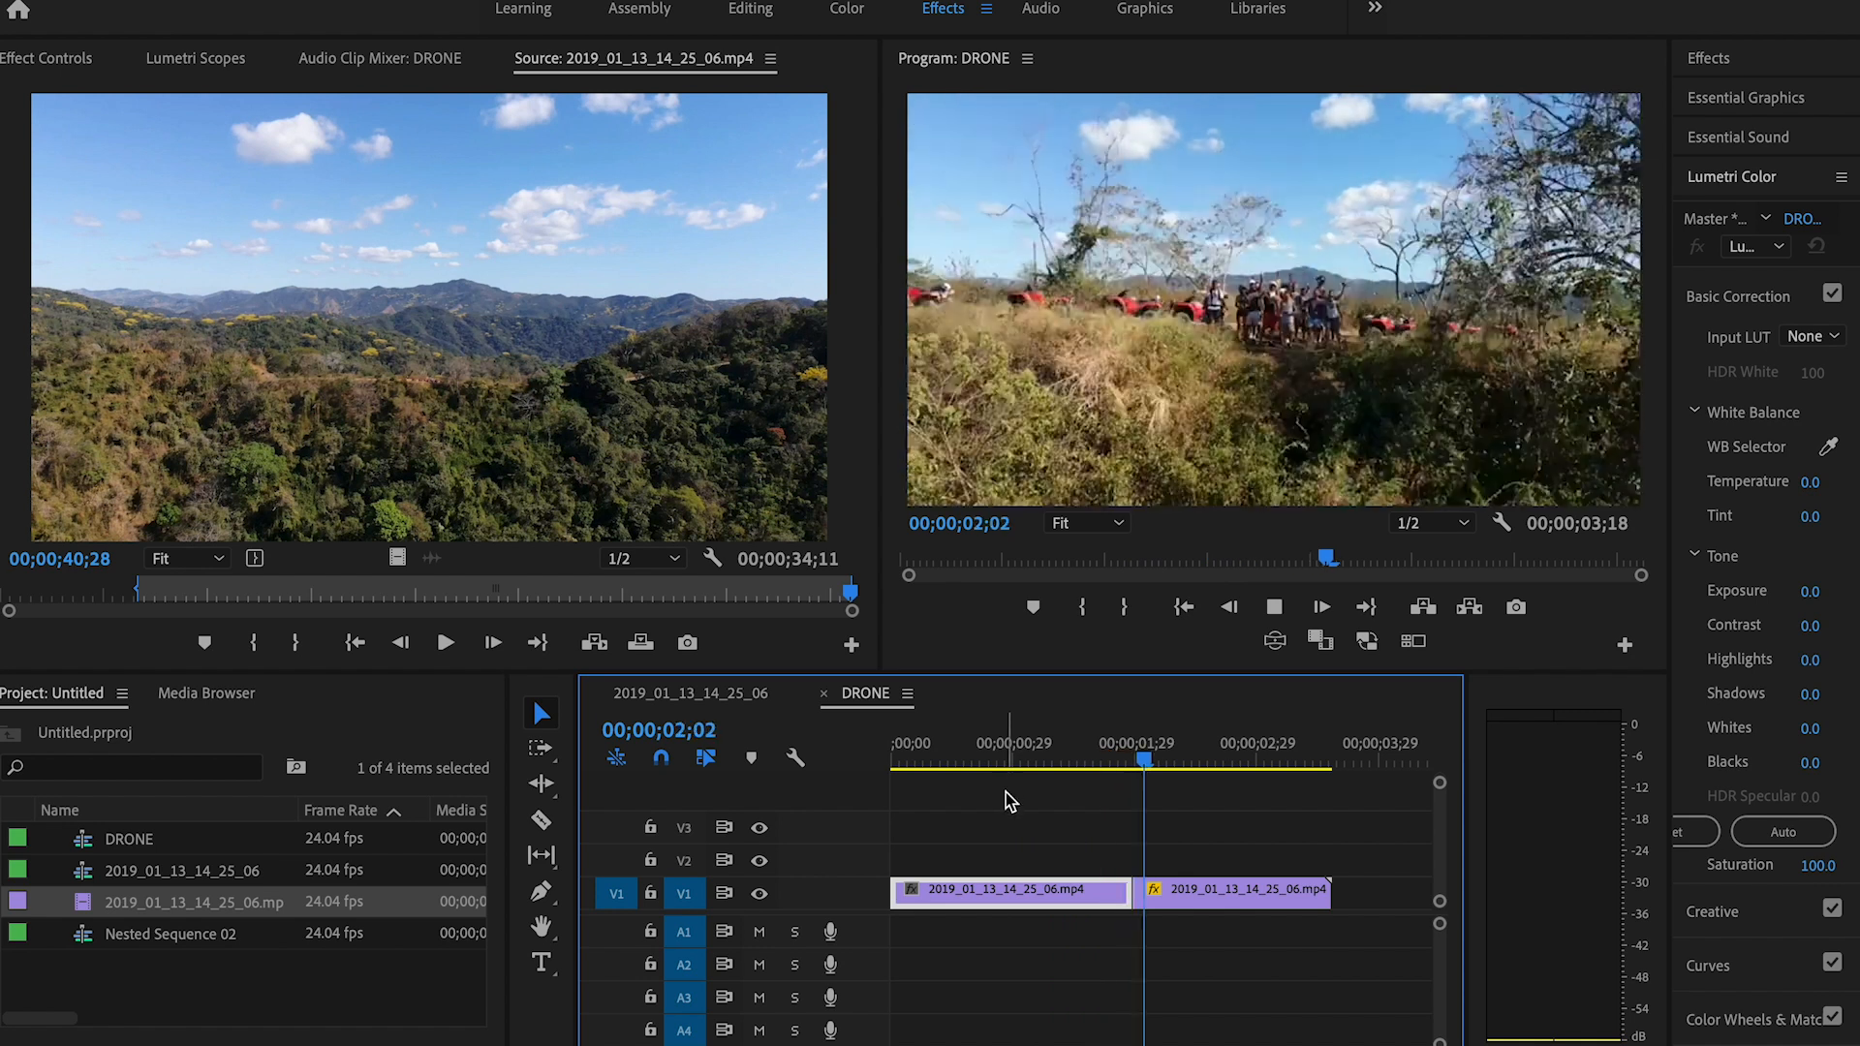
key(space)
click(1071, 768)
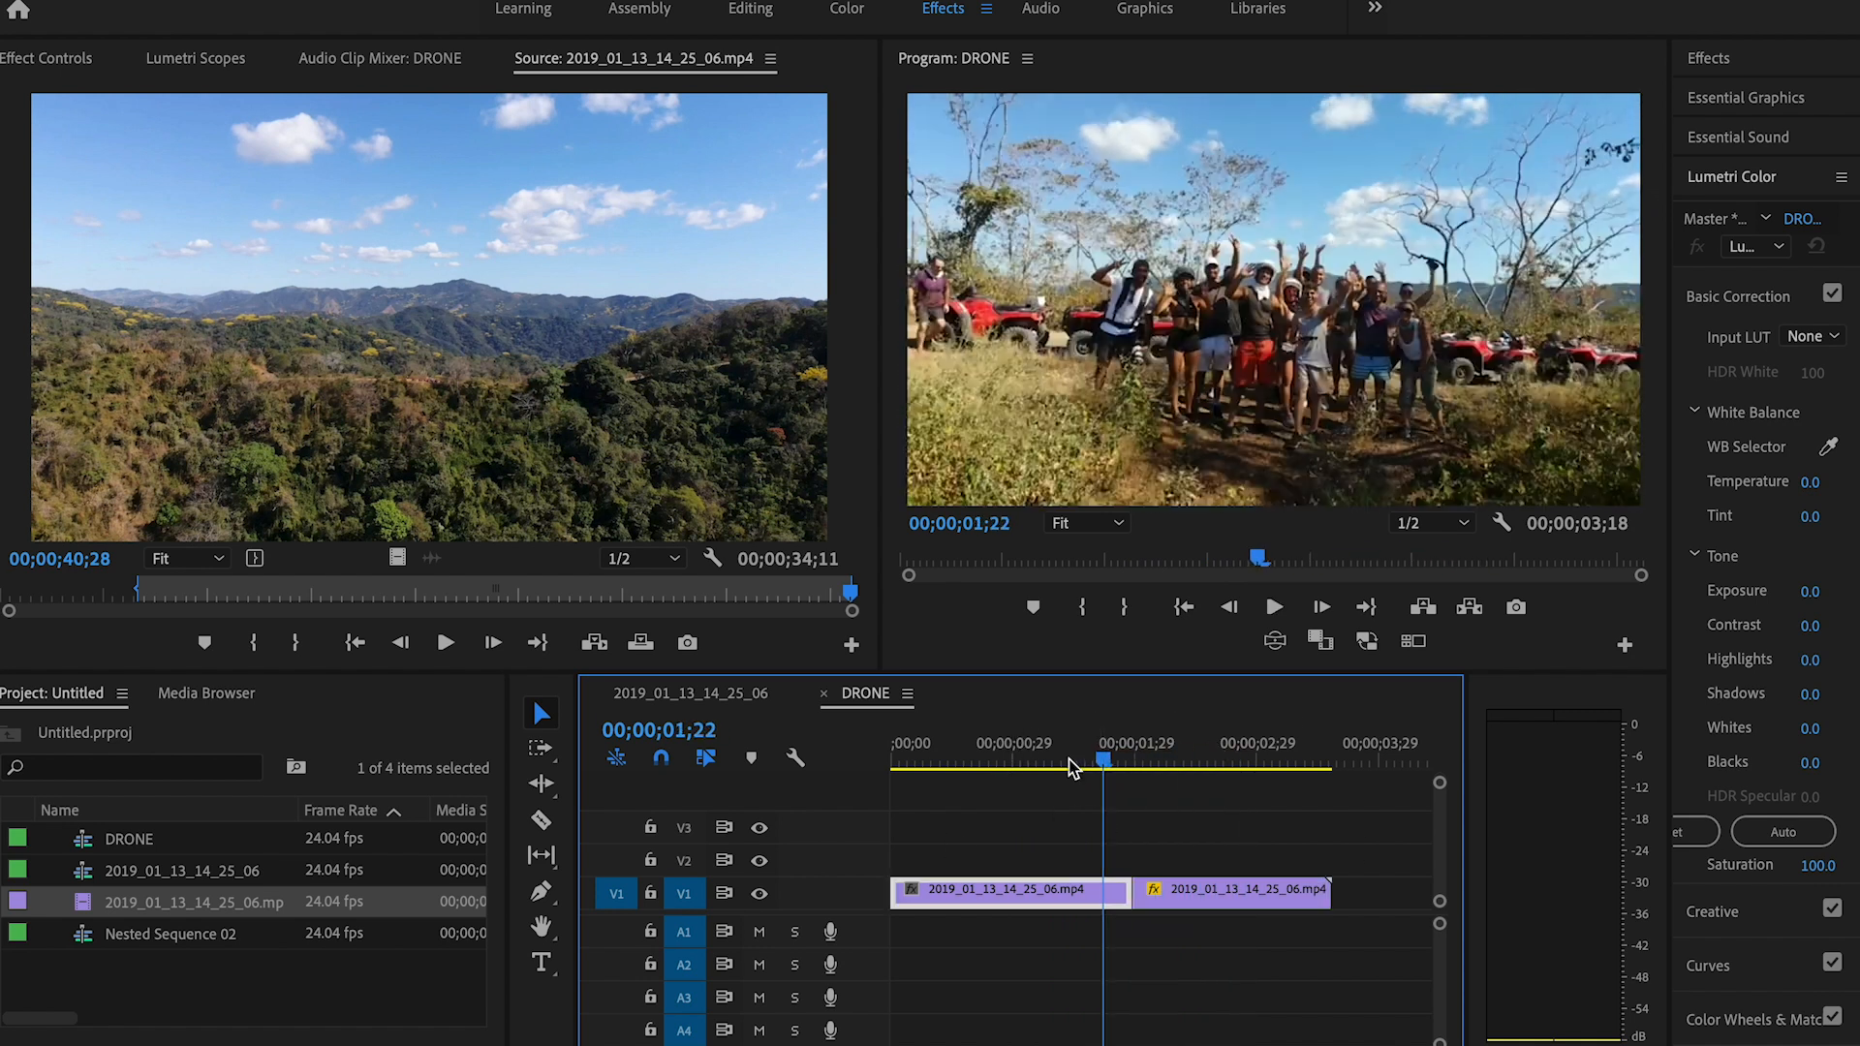
key(space)
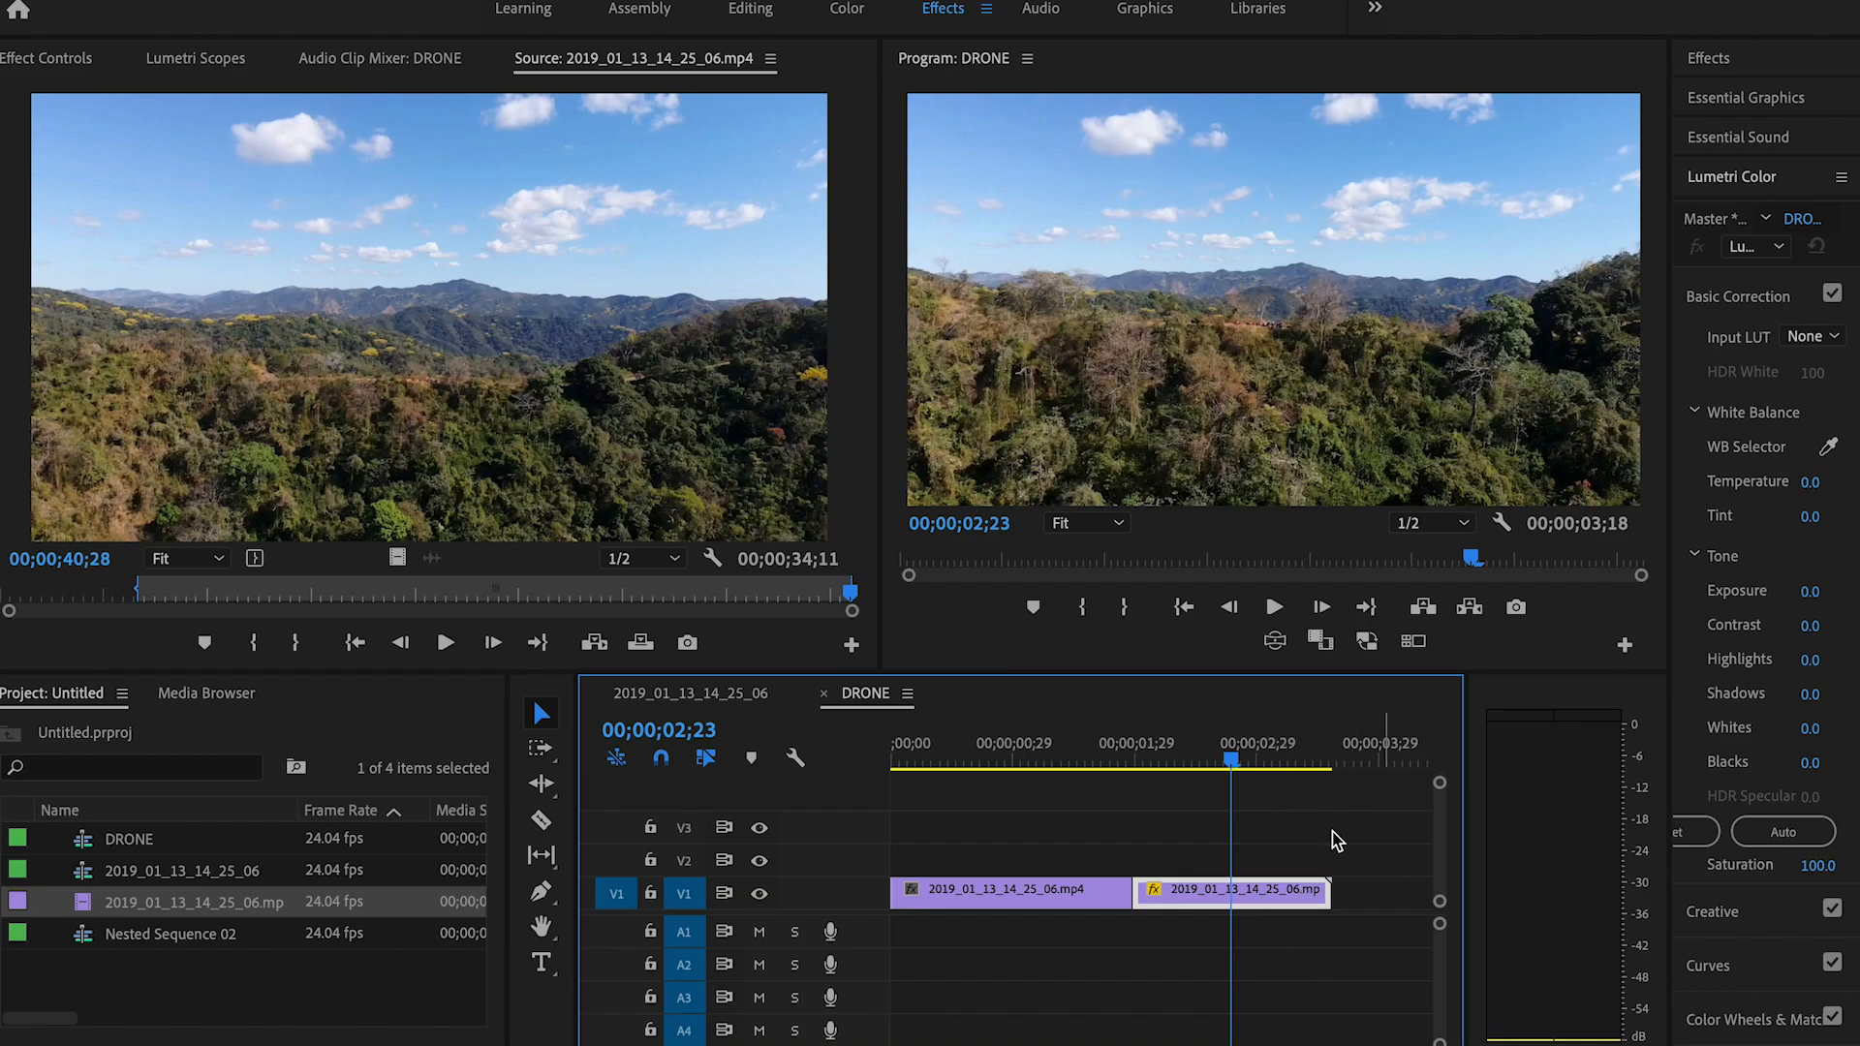
key(space)
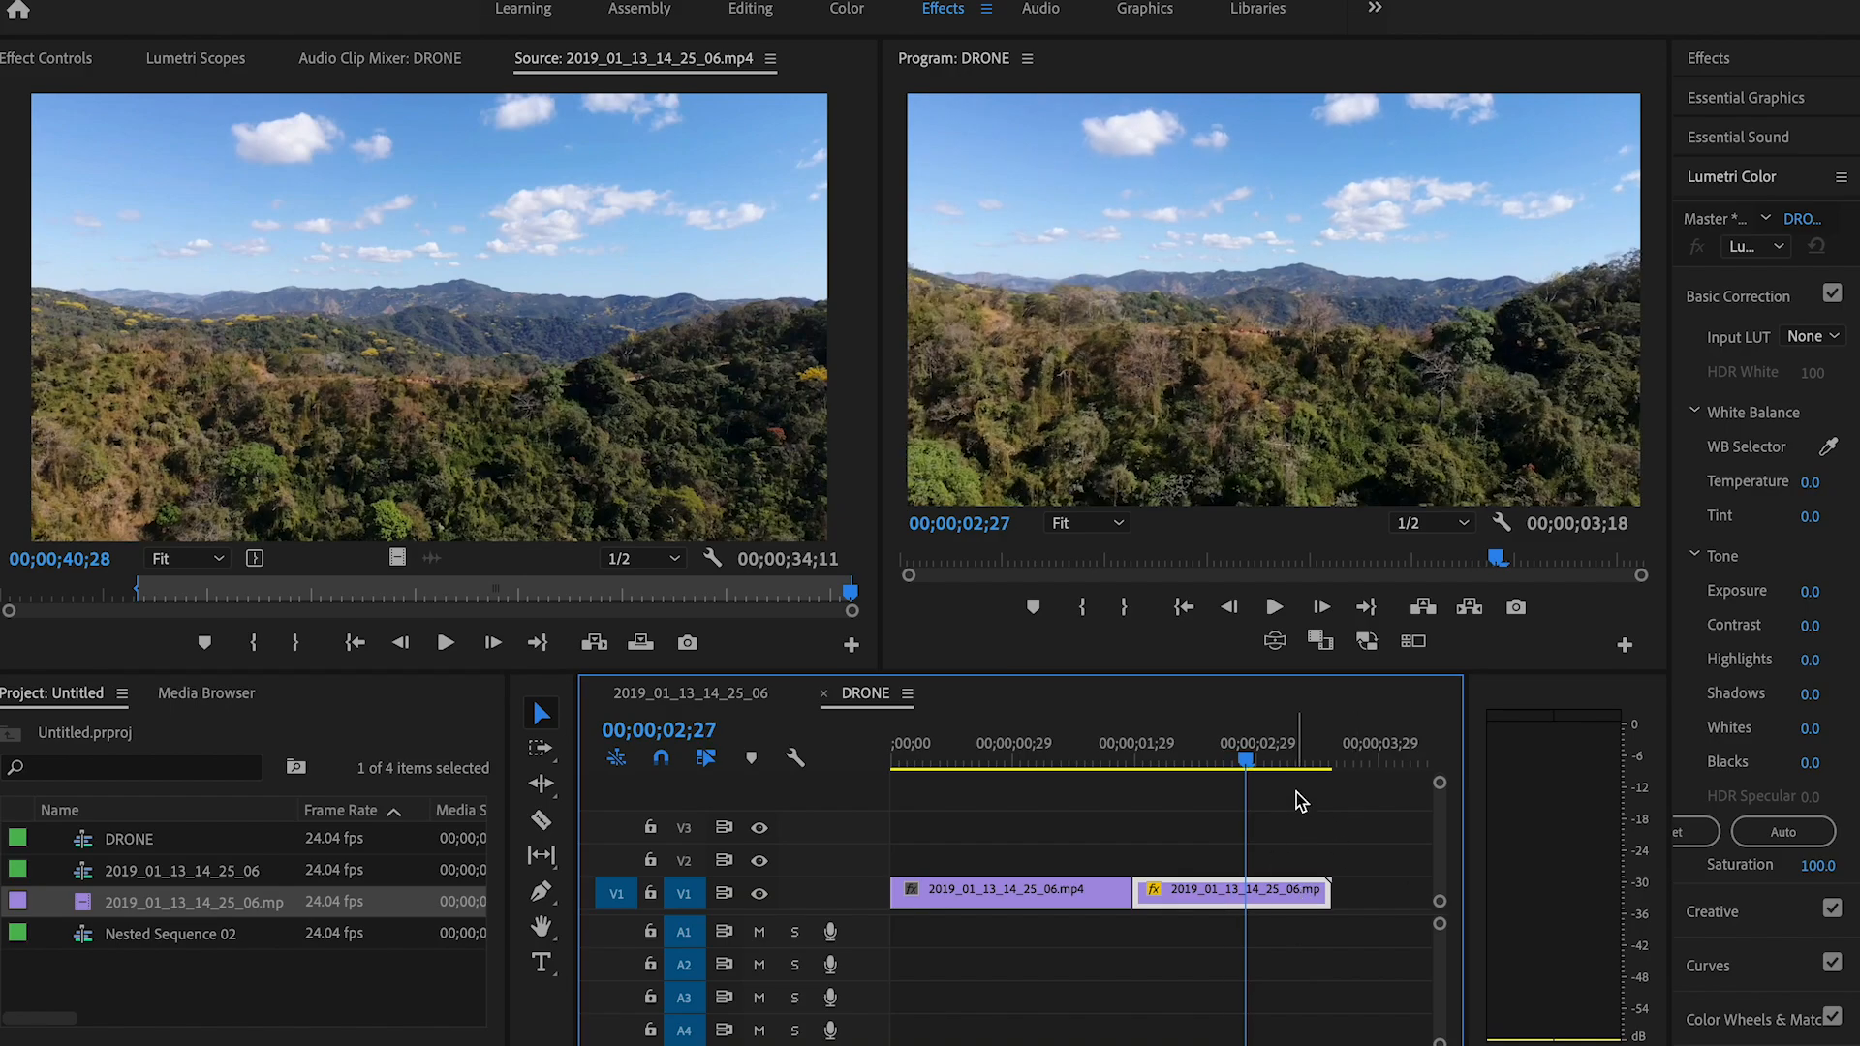
Step: Play through the sped-up segment and cut it at 00;00;03;03
drag(1266, 760, 1086, 773)
key(space)
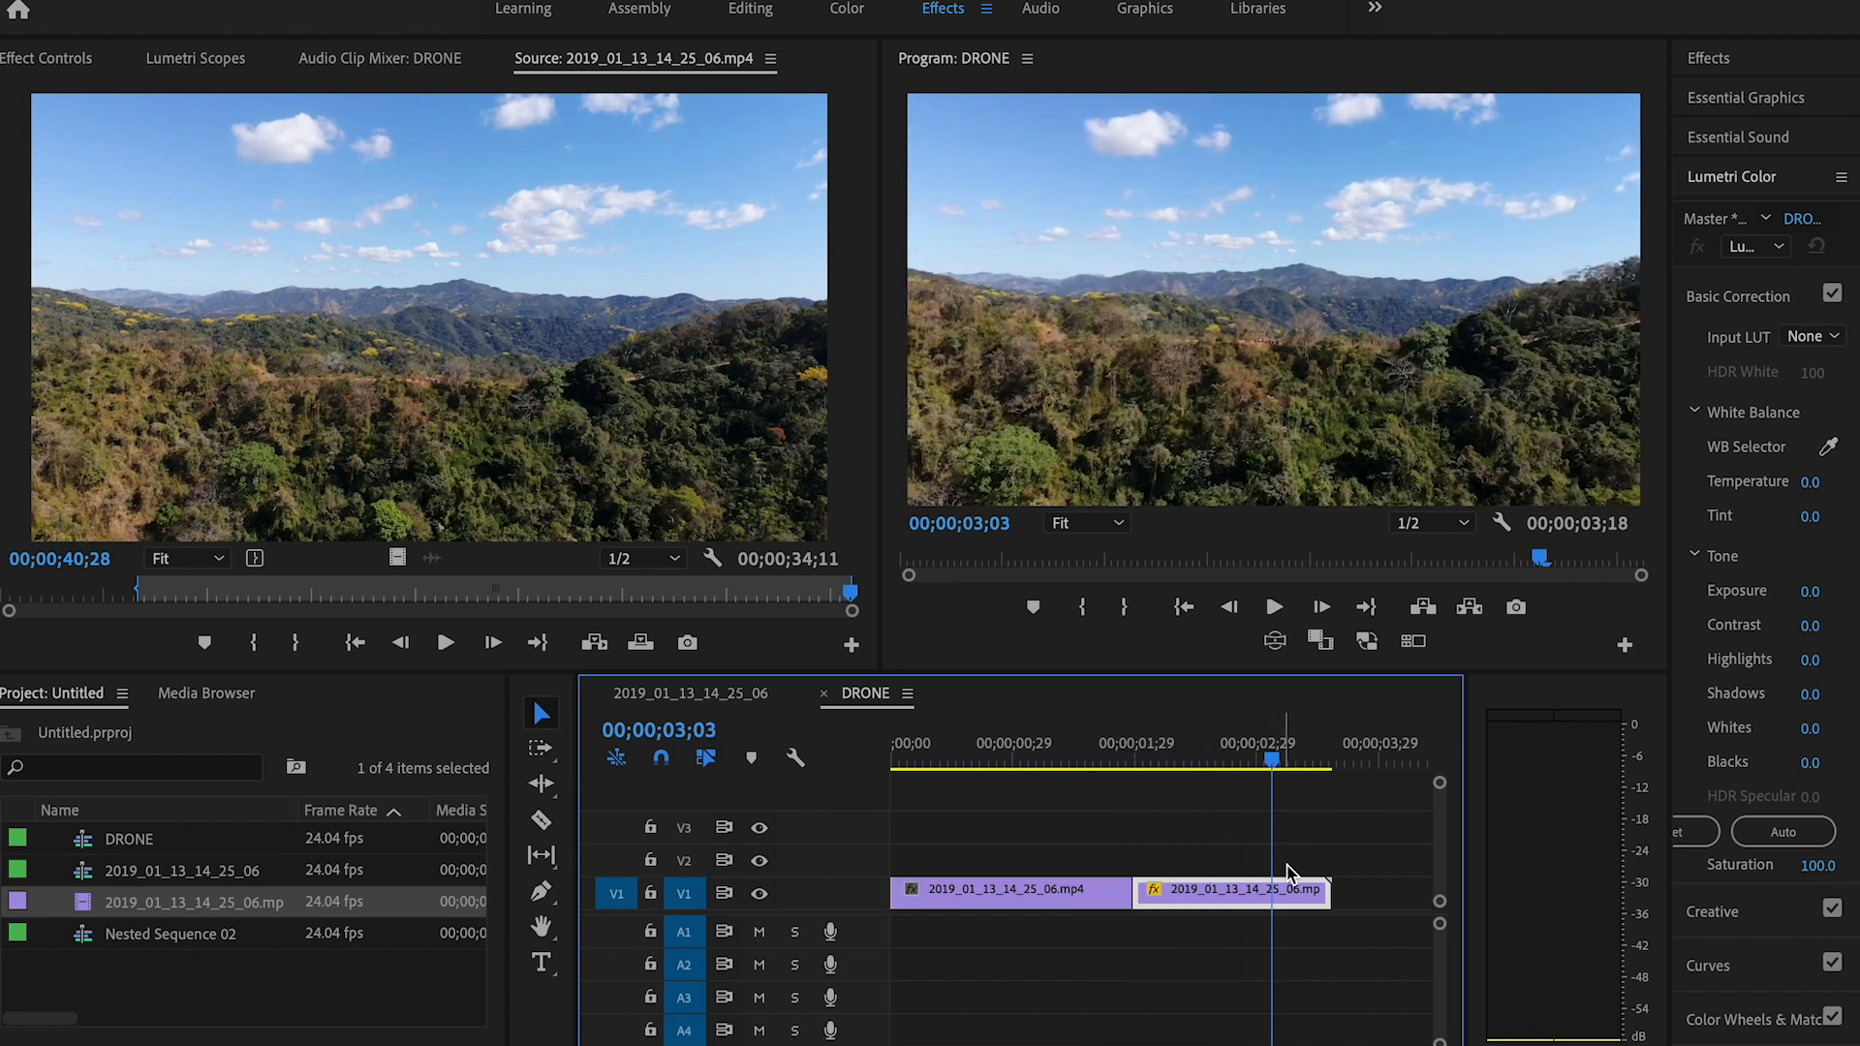
click(1276, 895)
key(v)
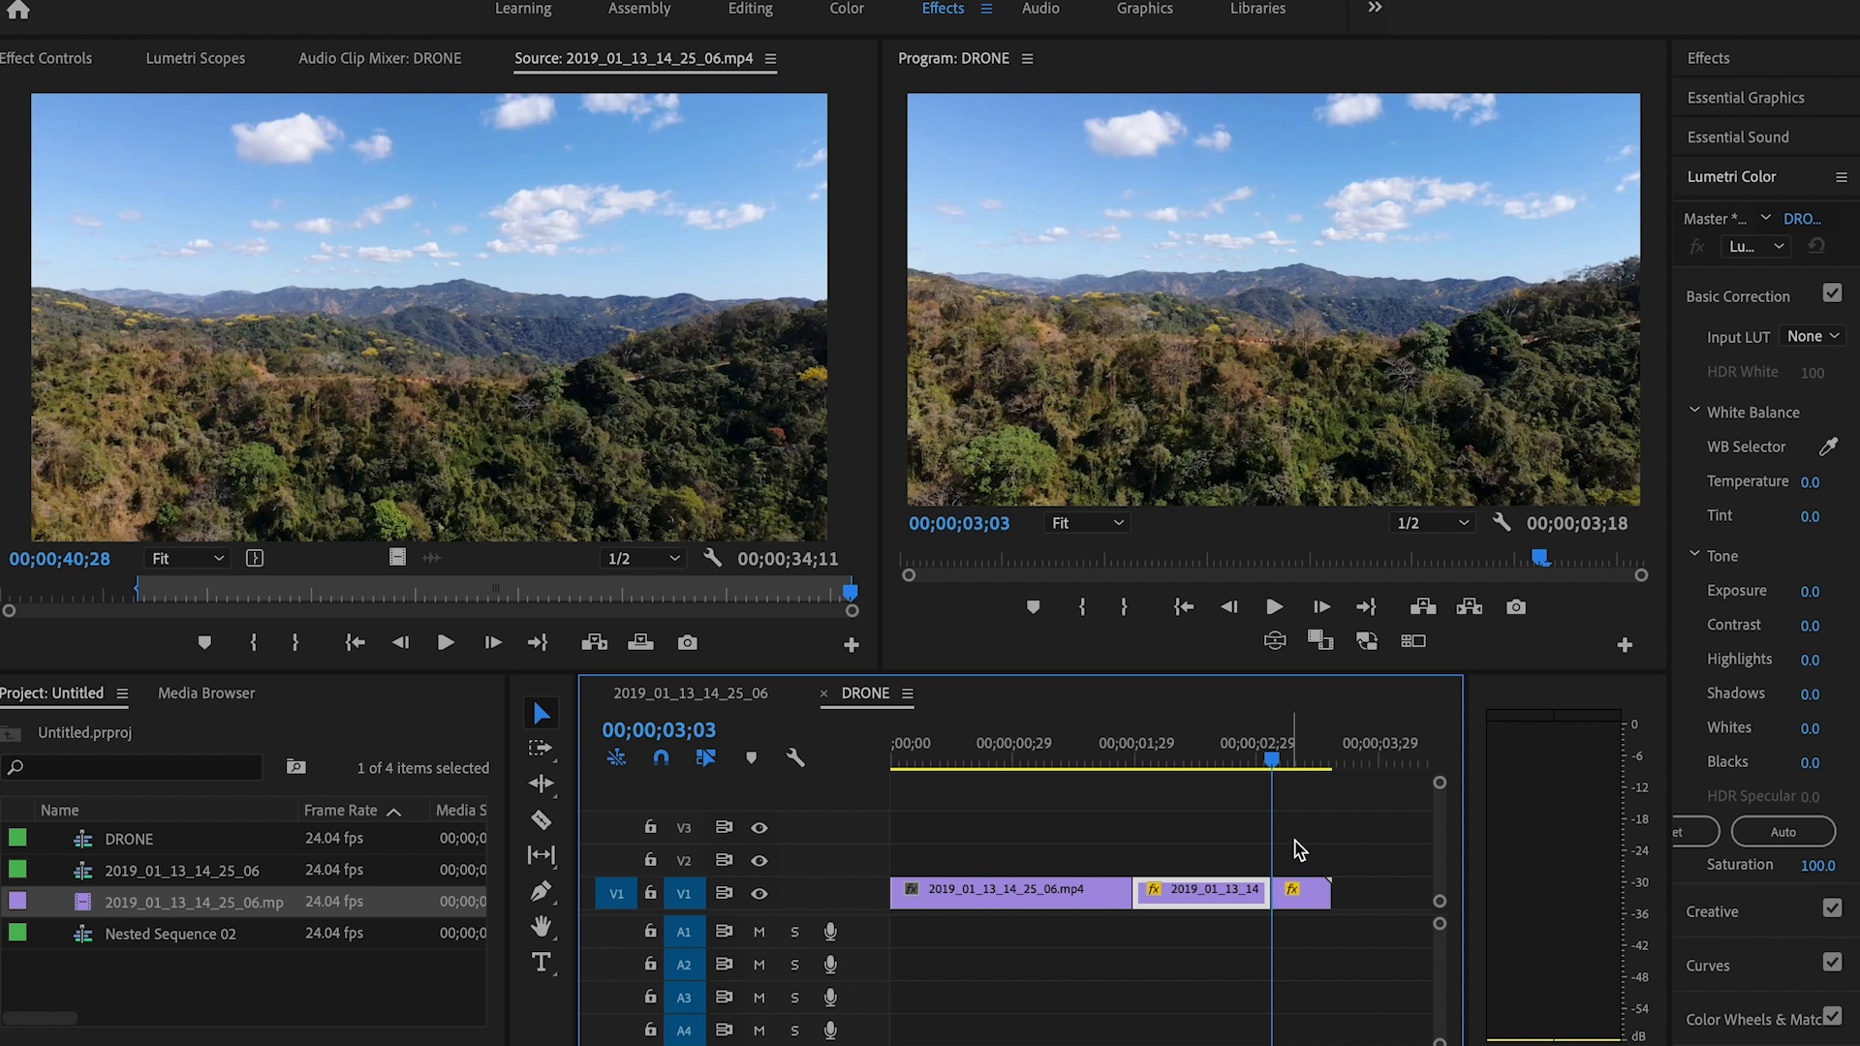
Step: Set the speed of the segment after the 00;00;03;03 cut to 100%
right_click(1311, 910)
click(1452, 652)
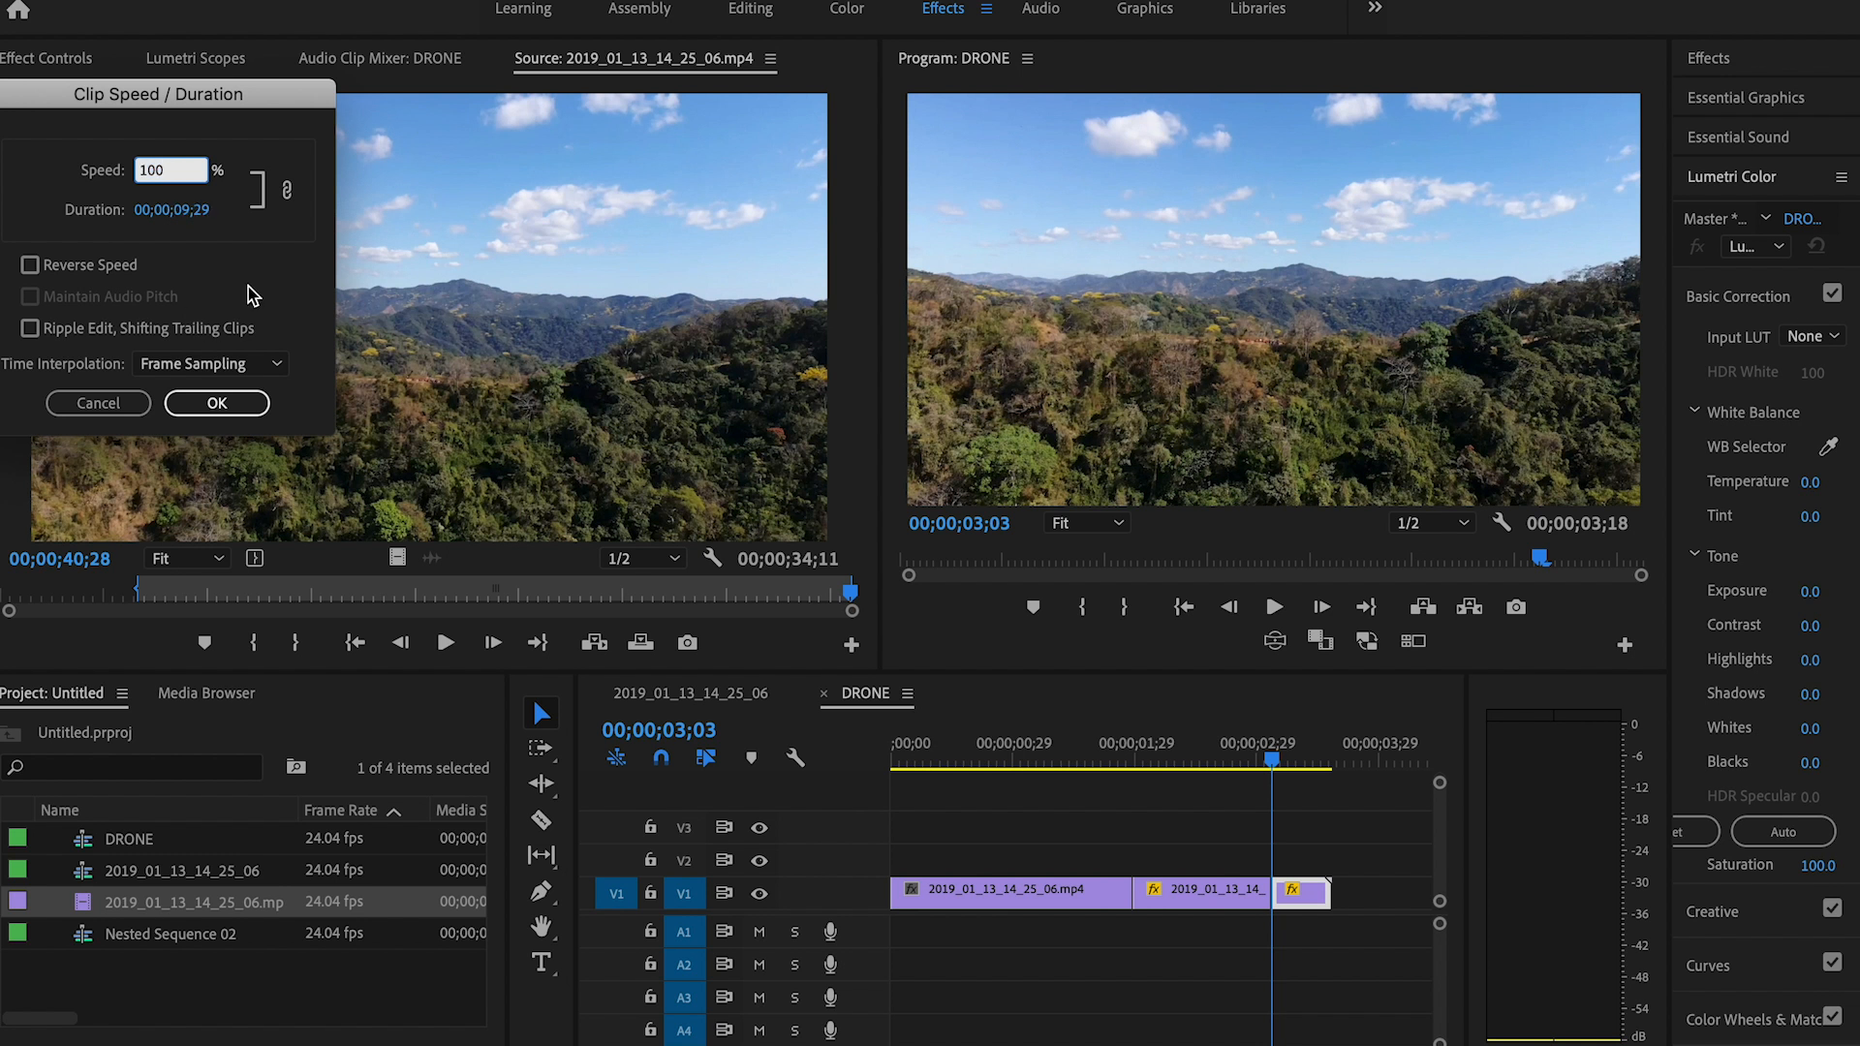
click(224, 403)
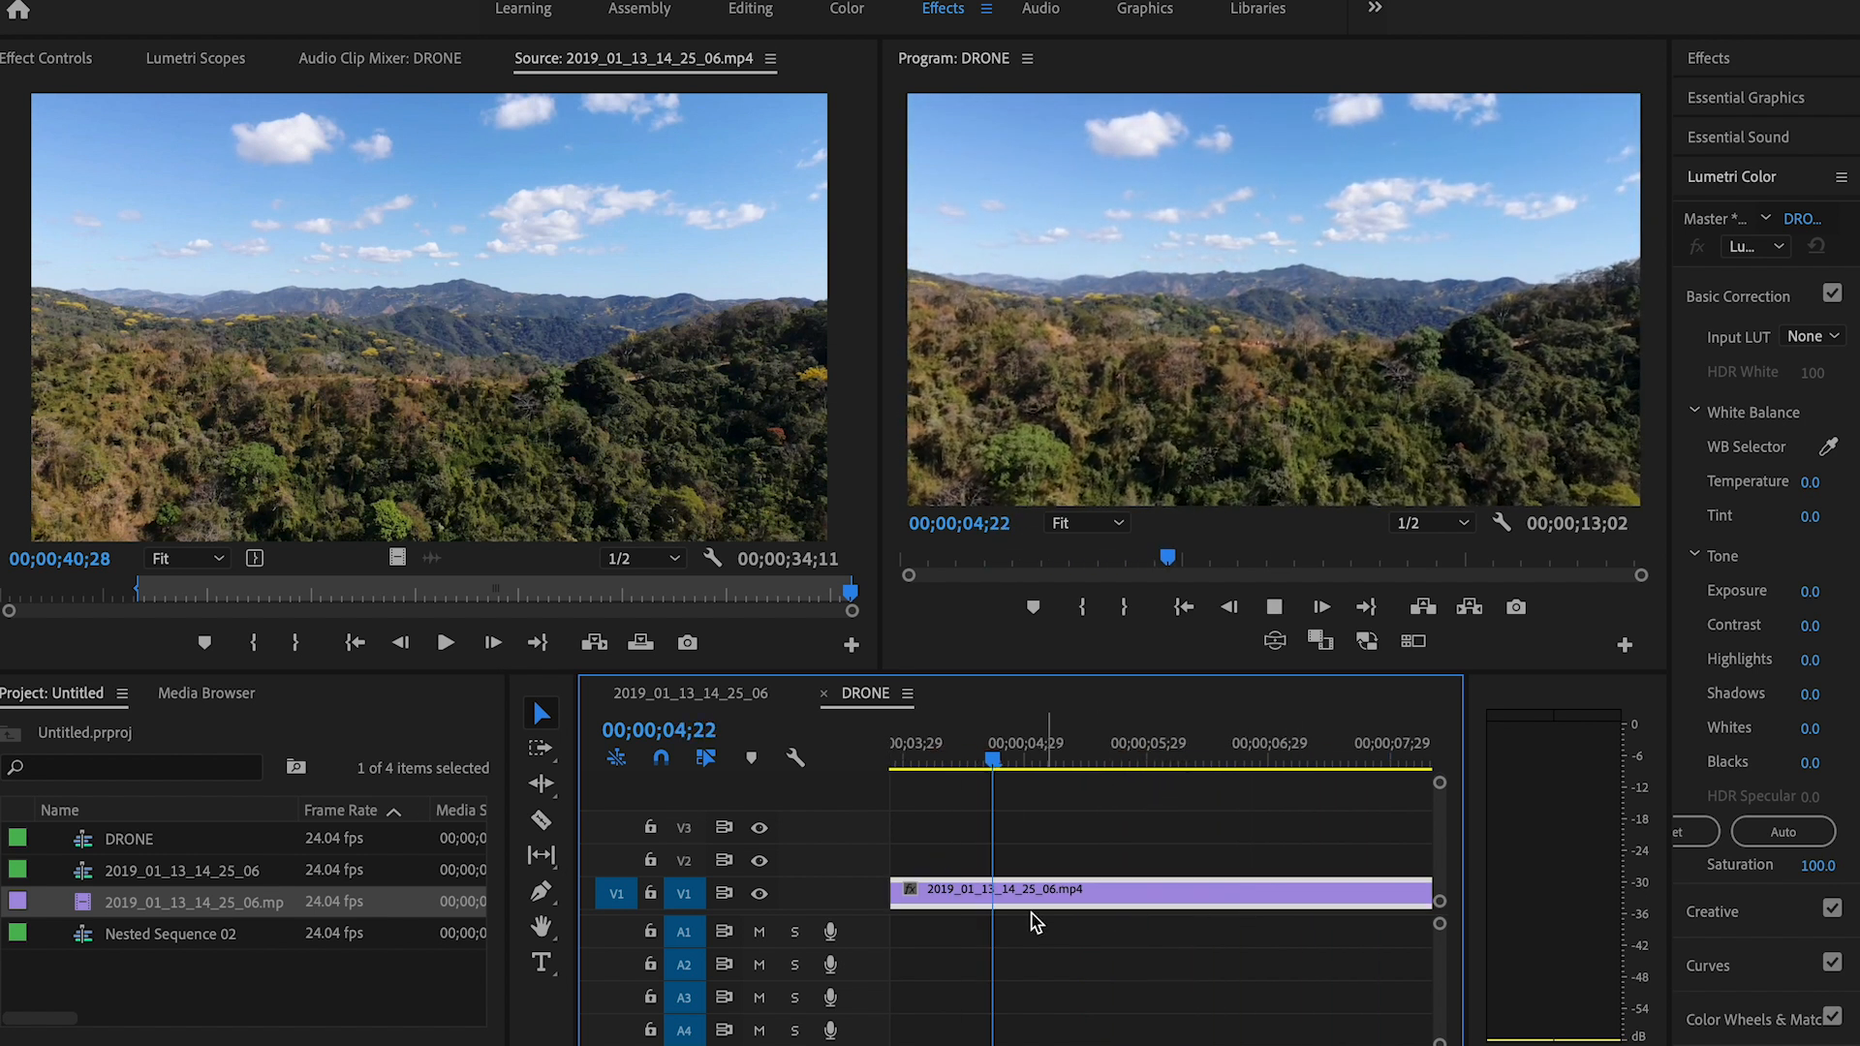
Step: Cut the final normal-speed segment at 00;00;05;27 and delete everything after the cut
key(space)
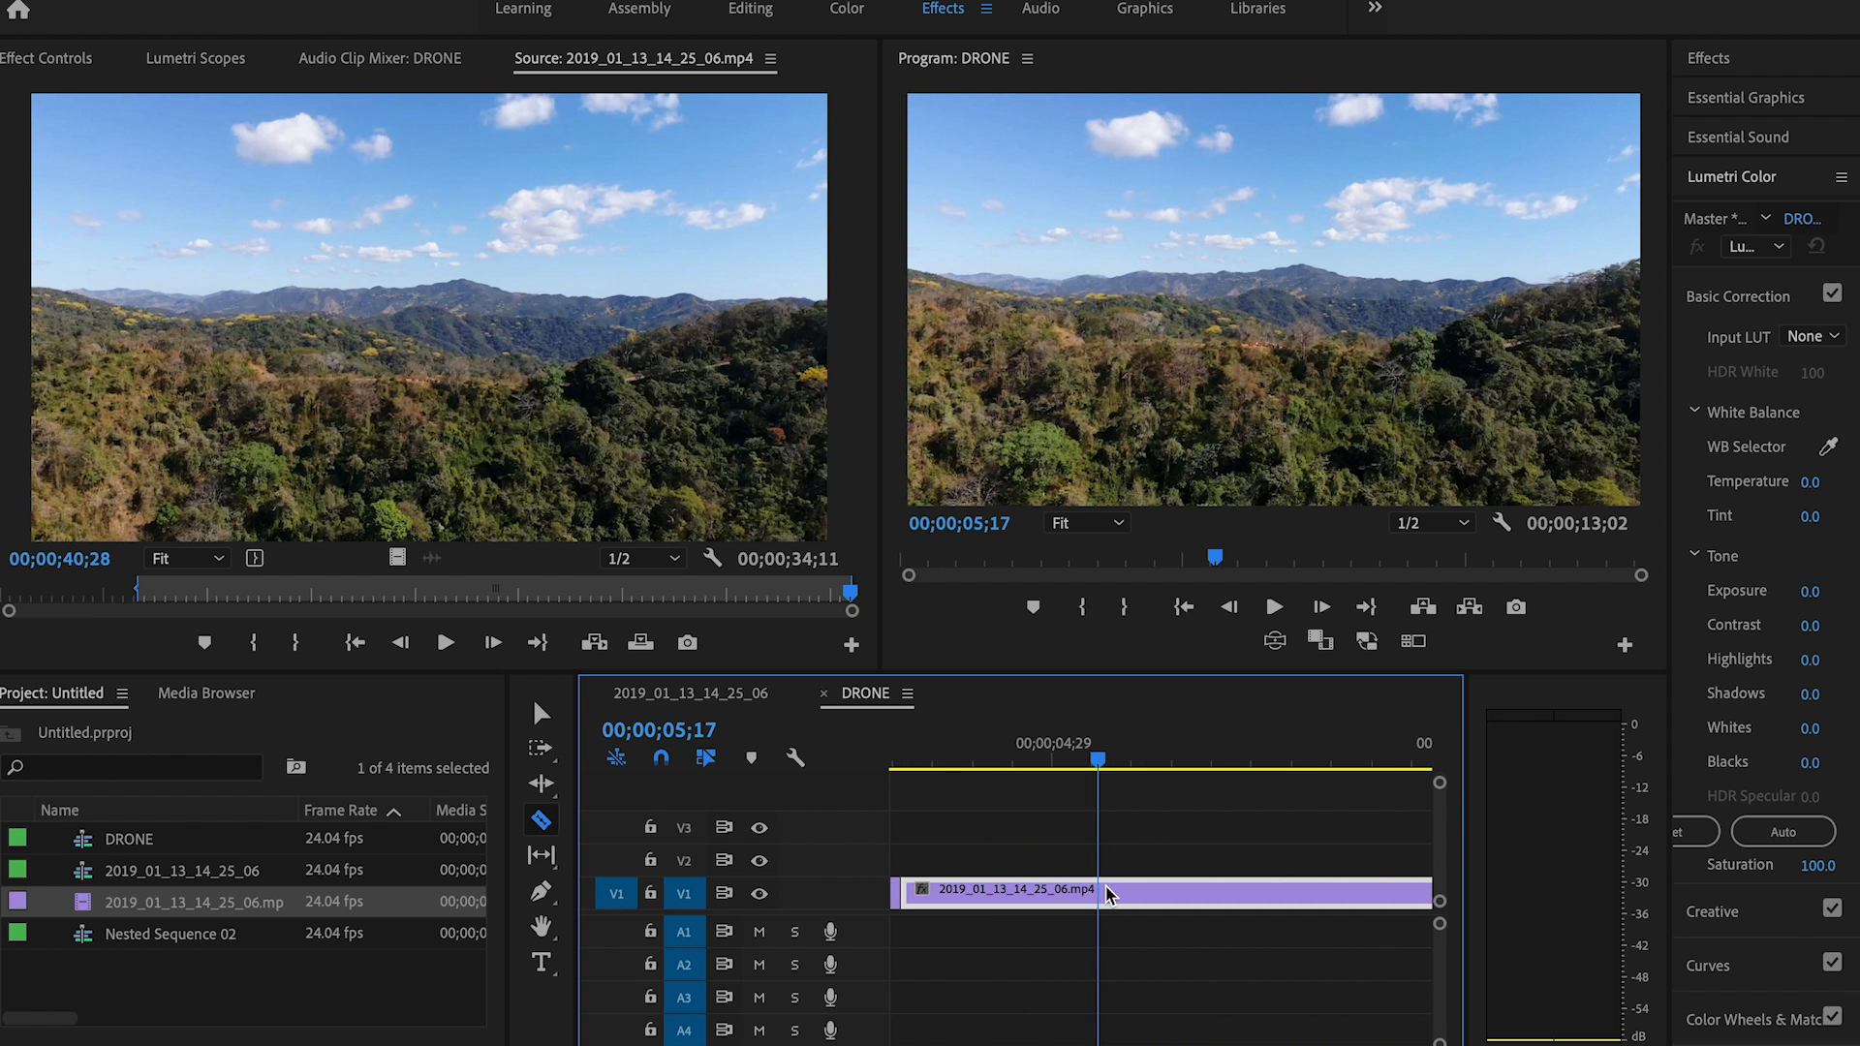
key(space)
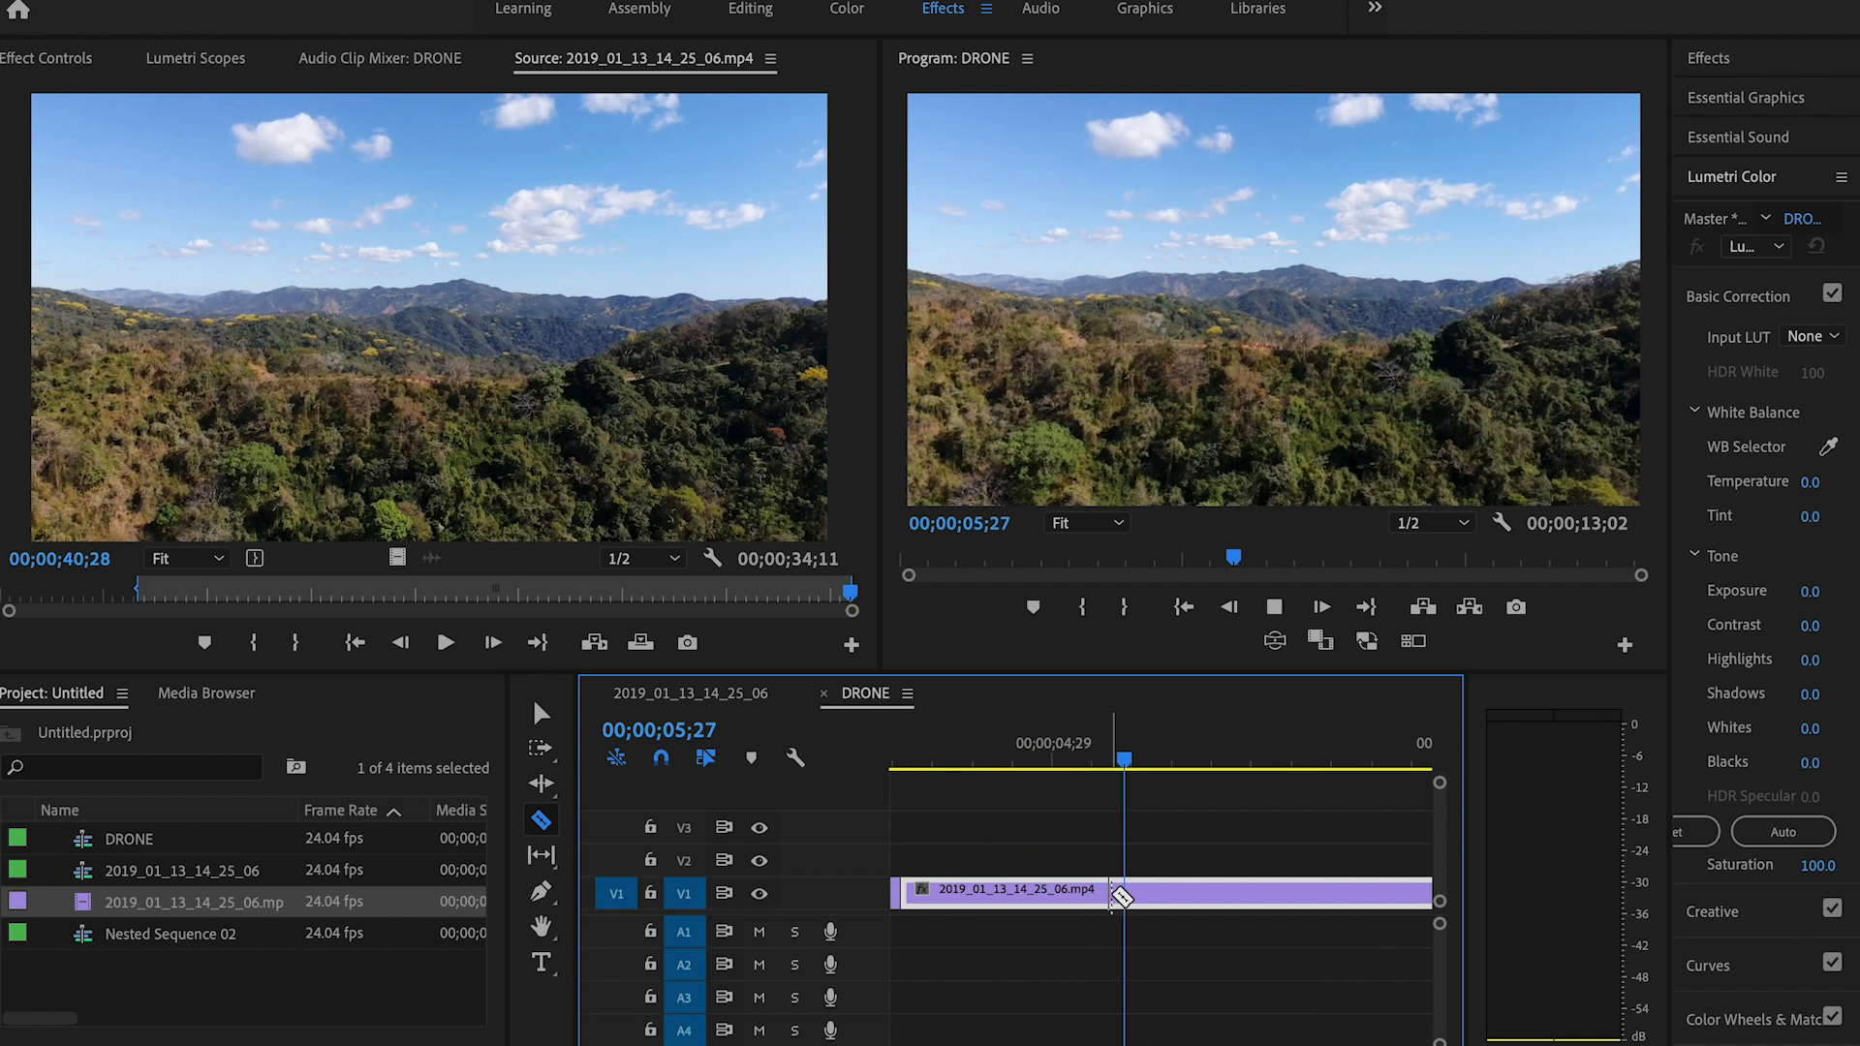
click(1129, 892)
key(v)
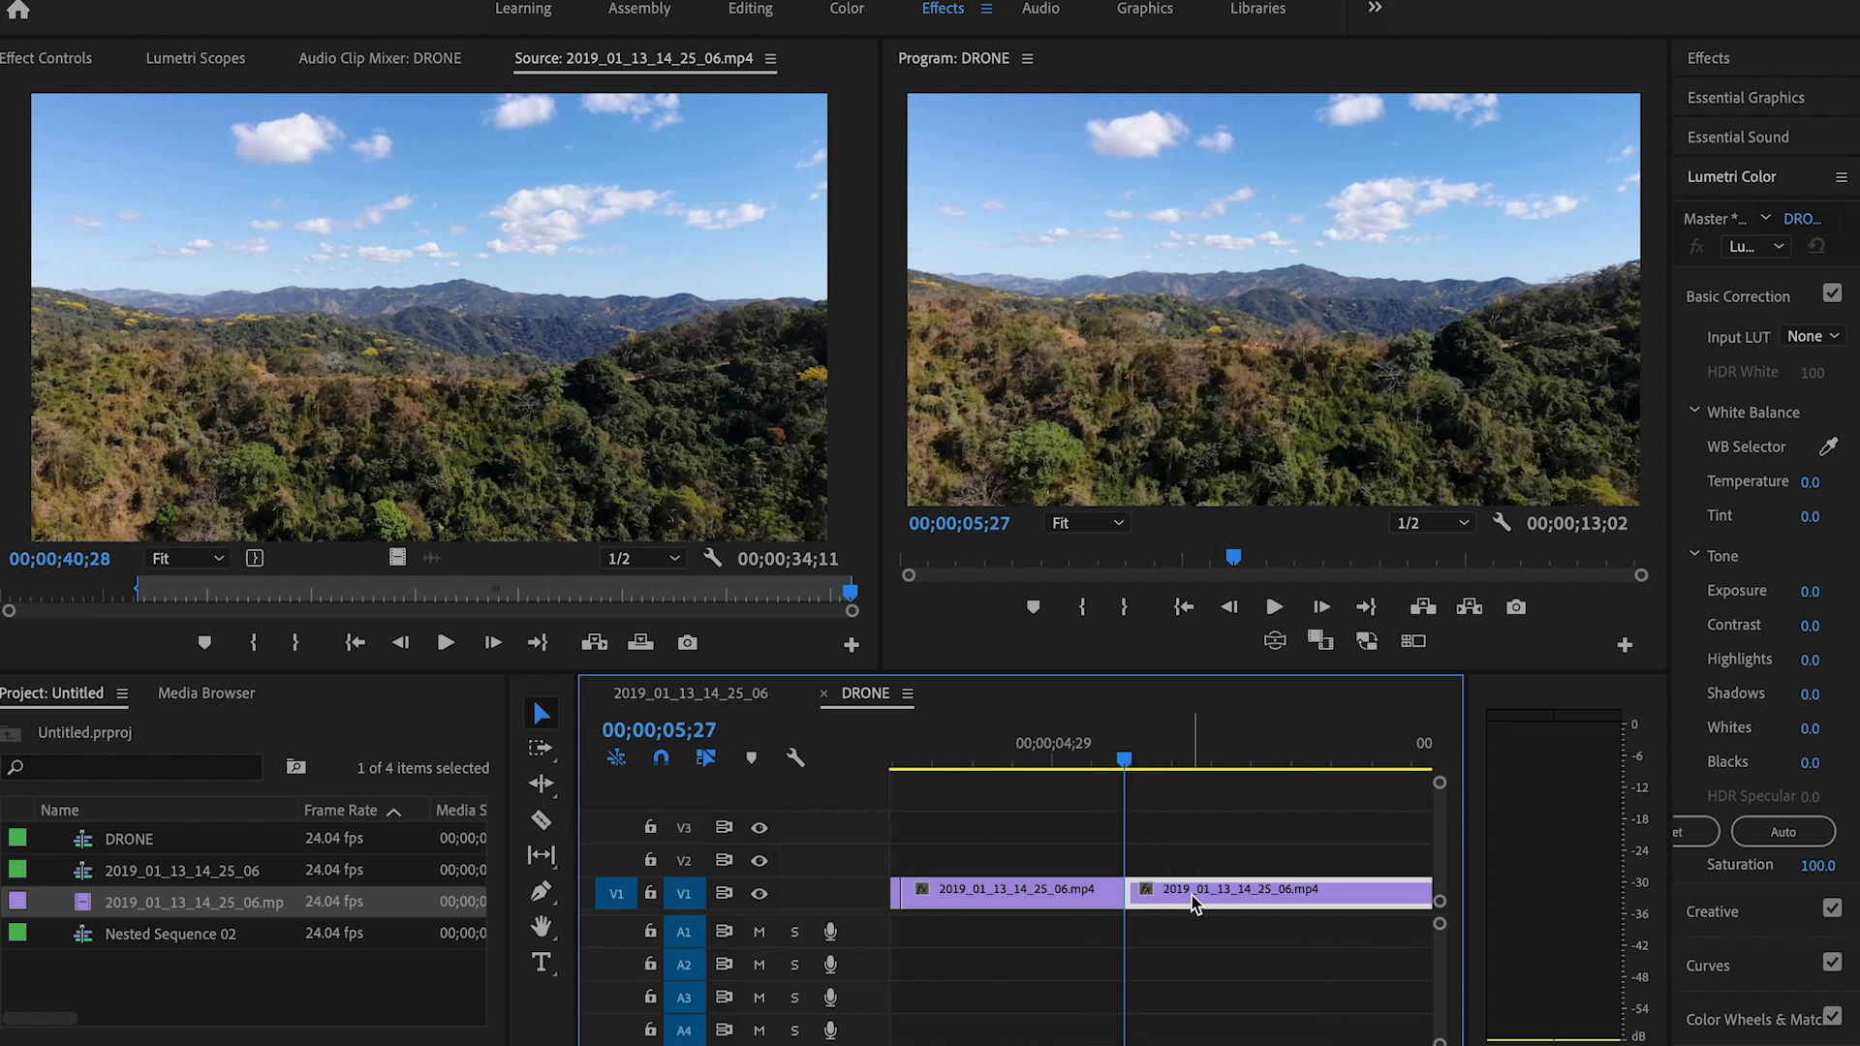
key(Delete)
Step: Play the whole sequence and trim the end of the last segment to 00;00;05;14
key(backslash)
drag(1003, 765, 766, 733)
key(space)
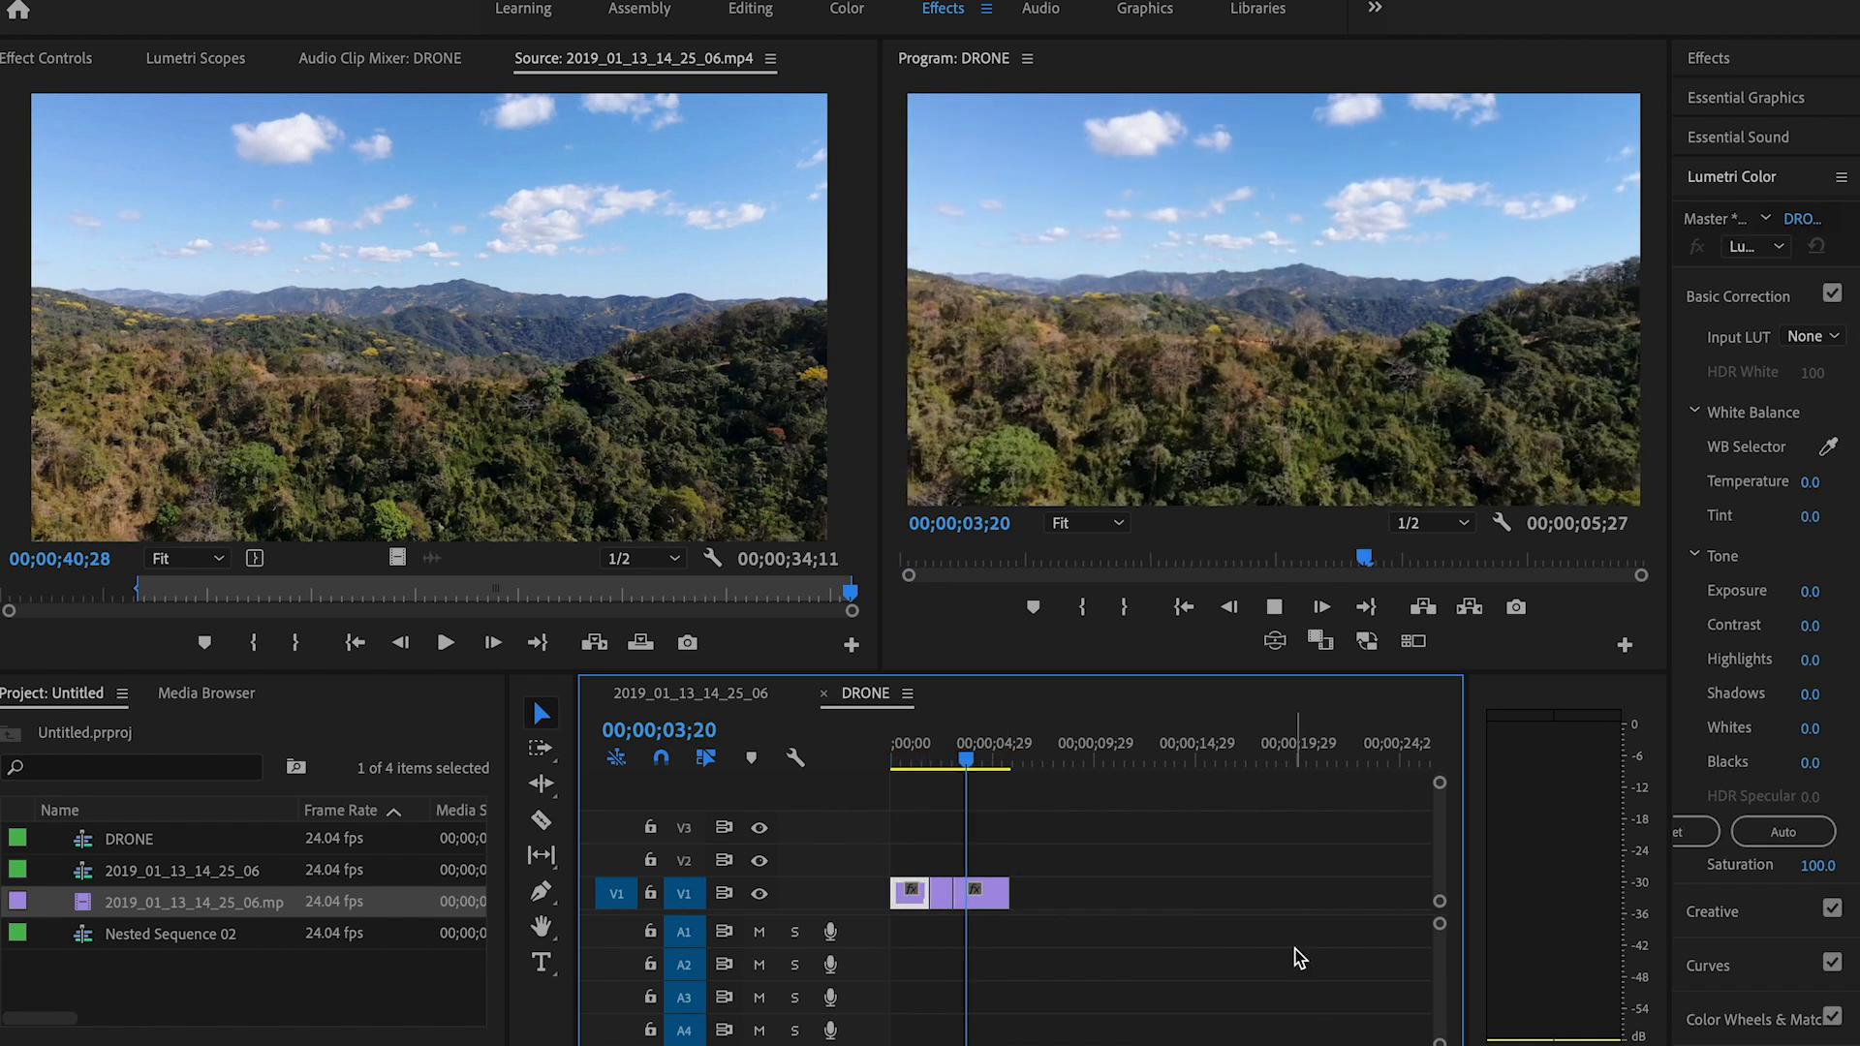
click(1017, 899)
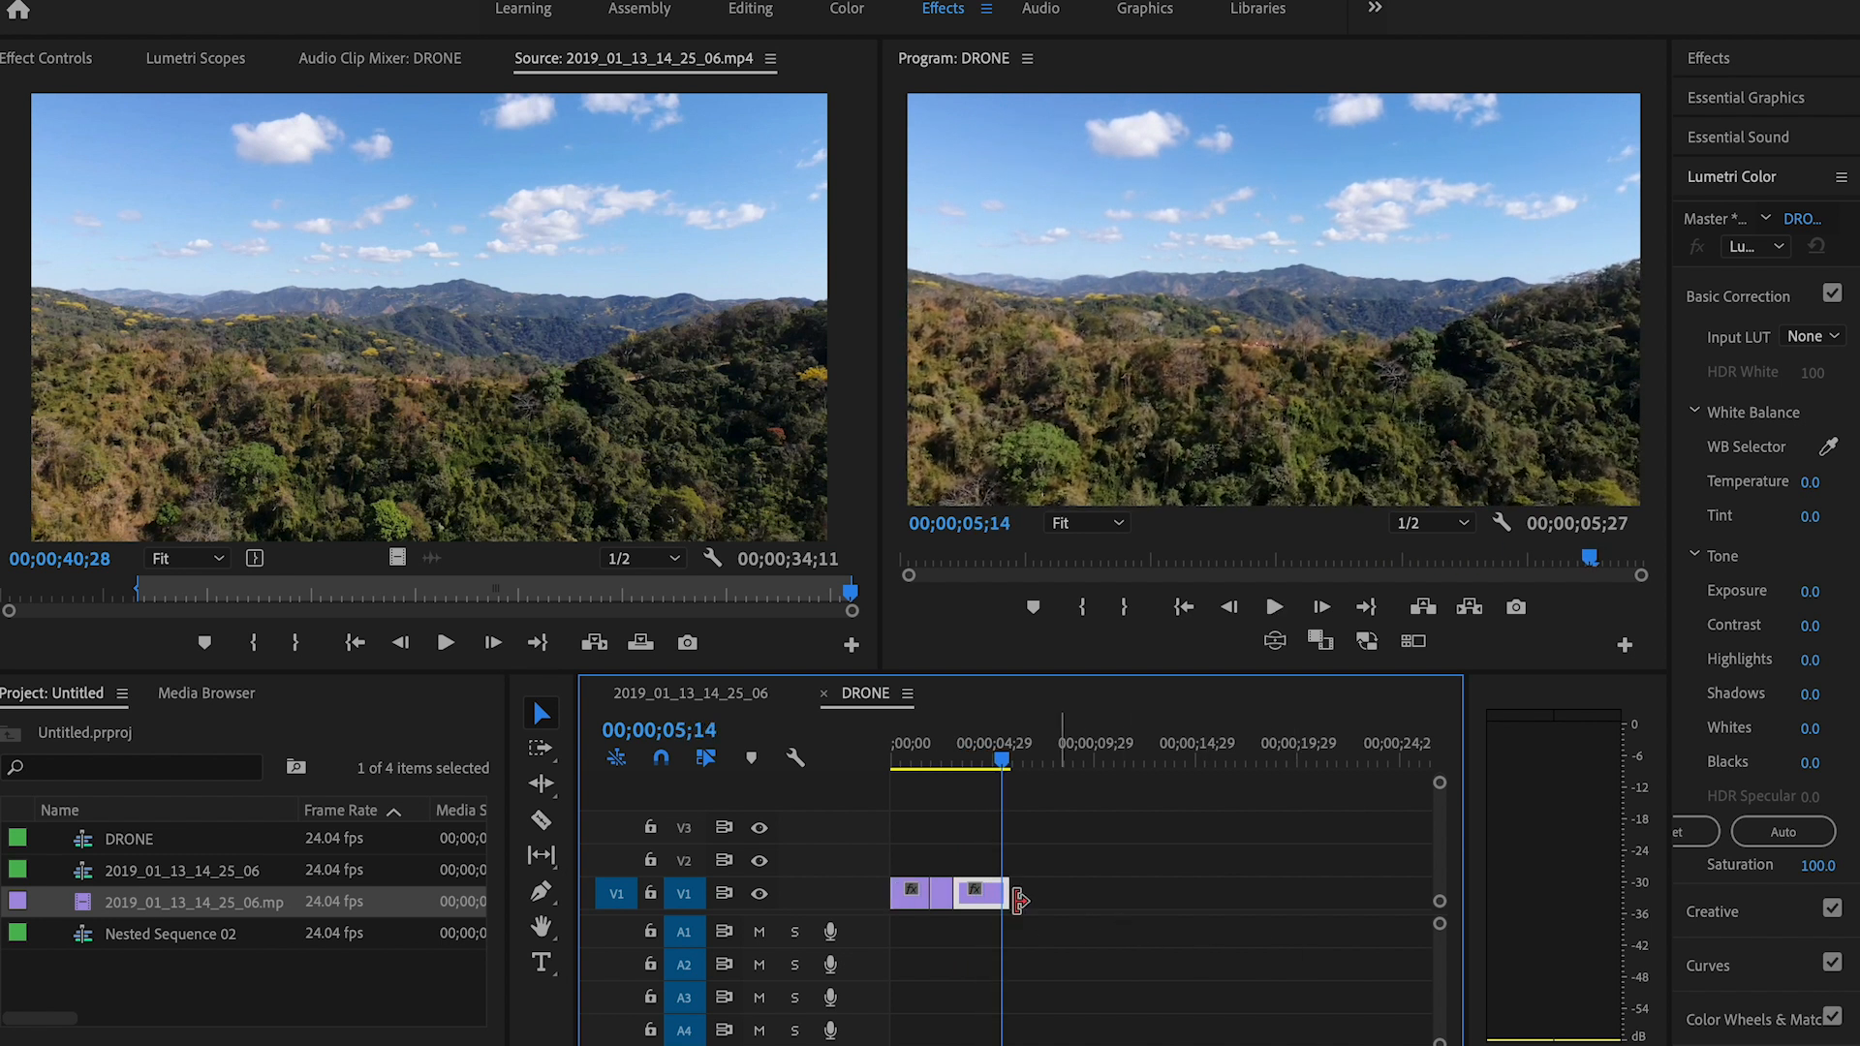
key(e)
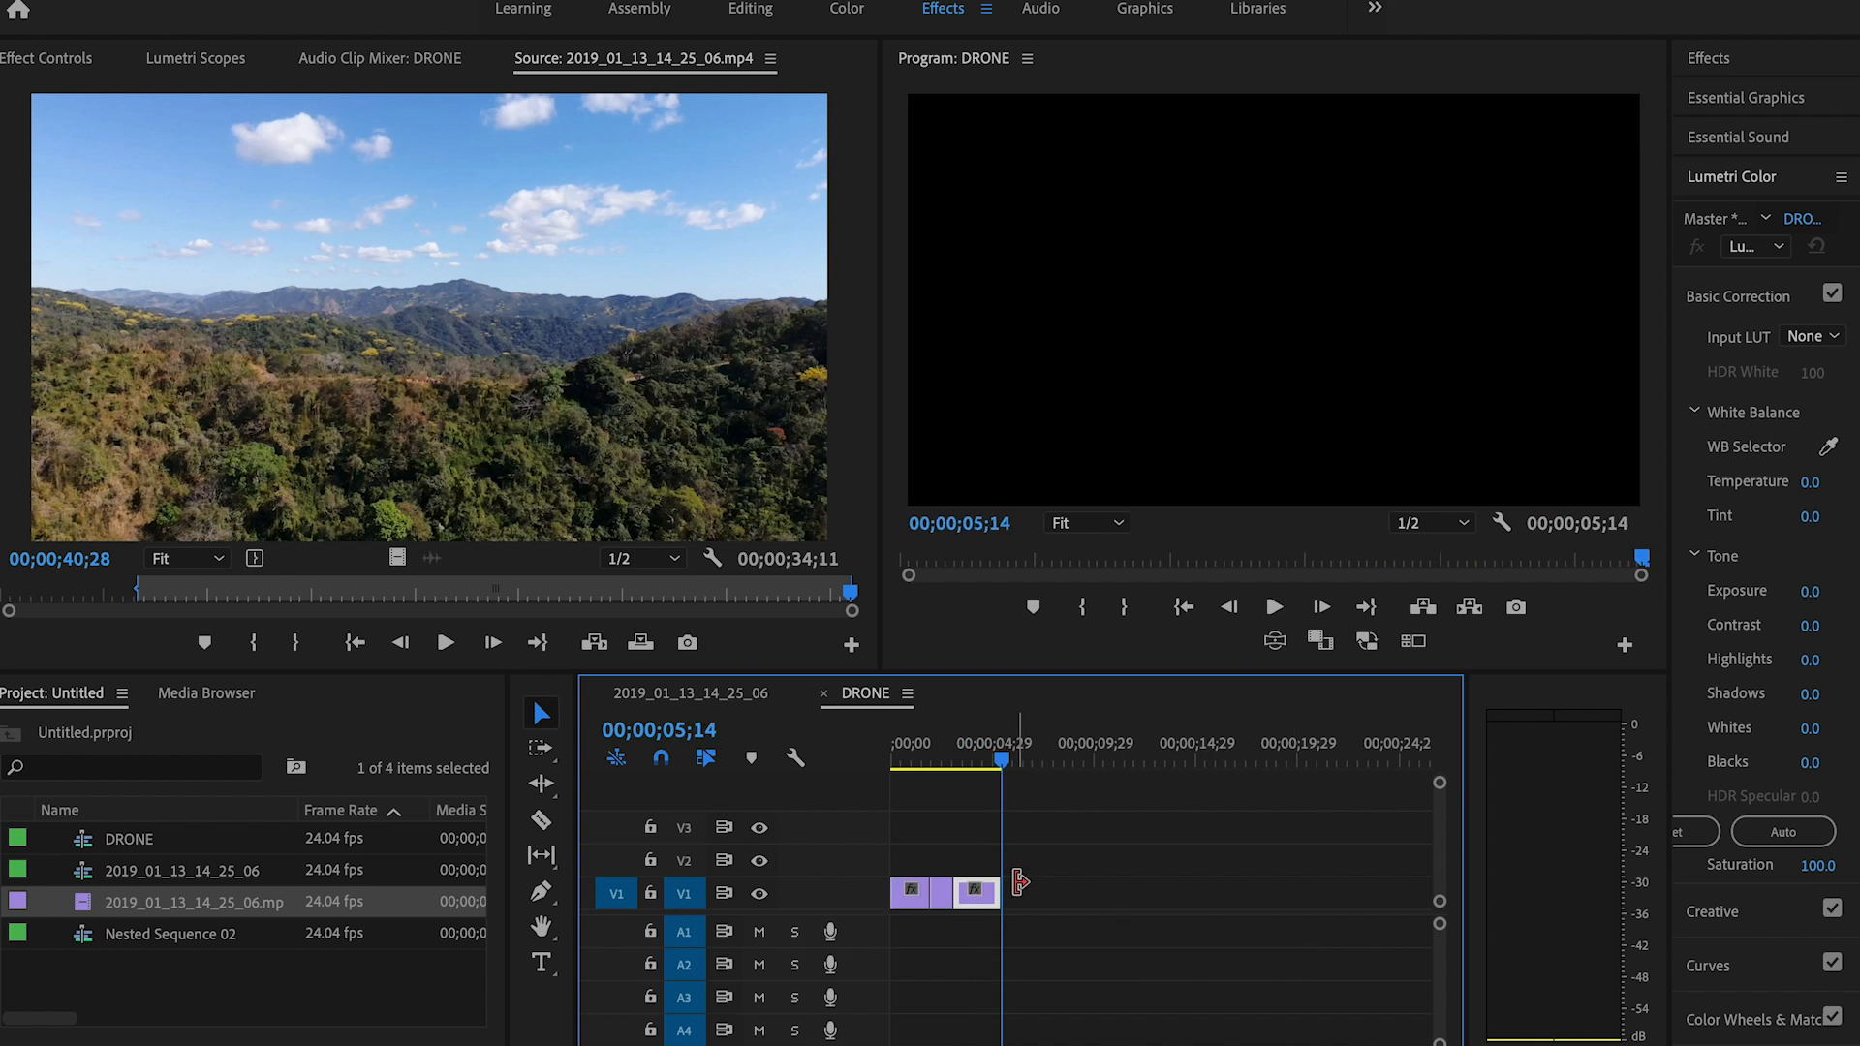
Step: Change the time interpolation of the sped-up middle segment so that its frames are blended
key(=)
key(minus)
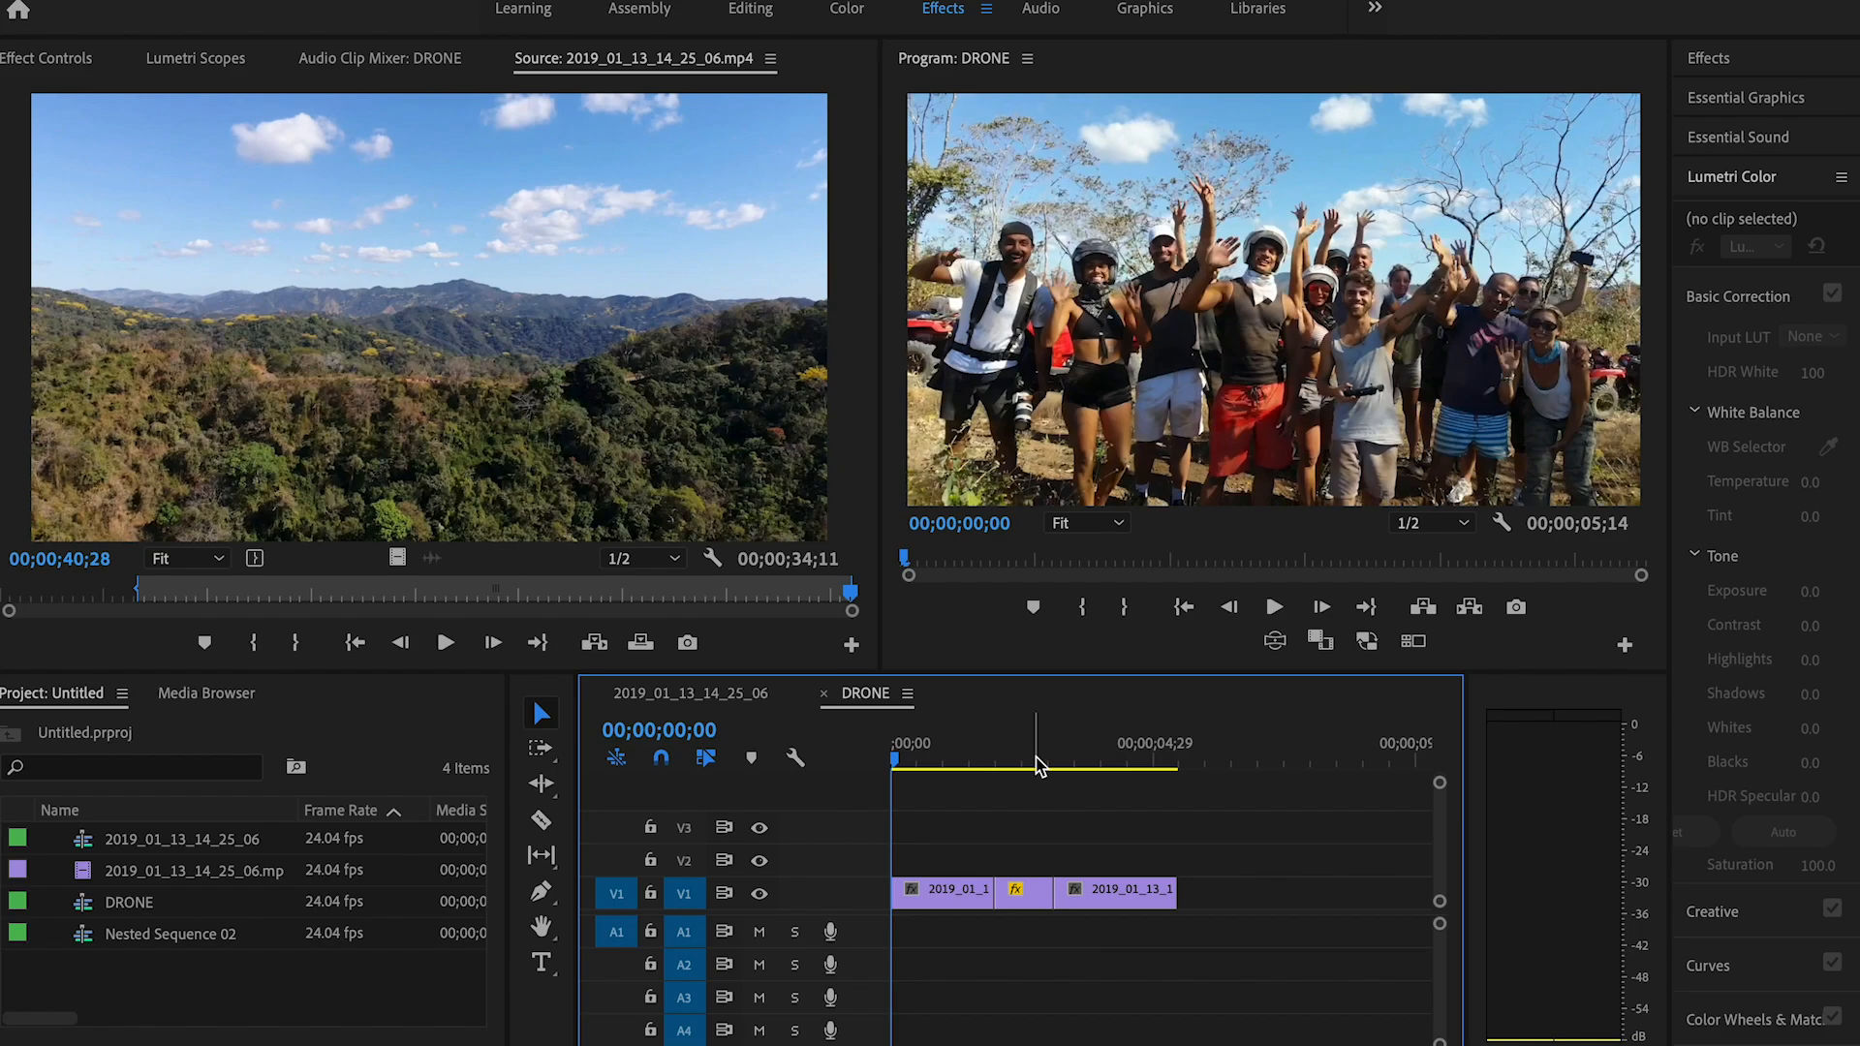
click(1032, 762)
click(1036, 886)
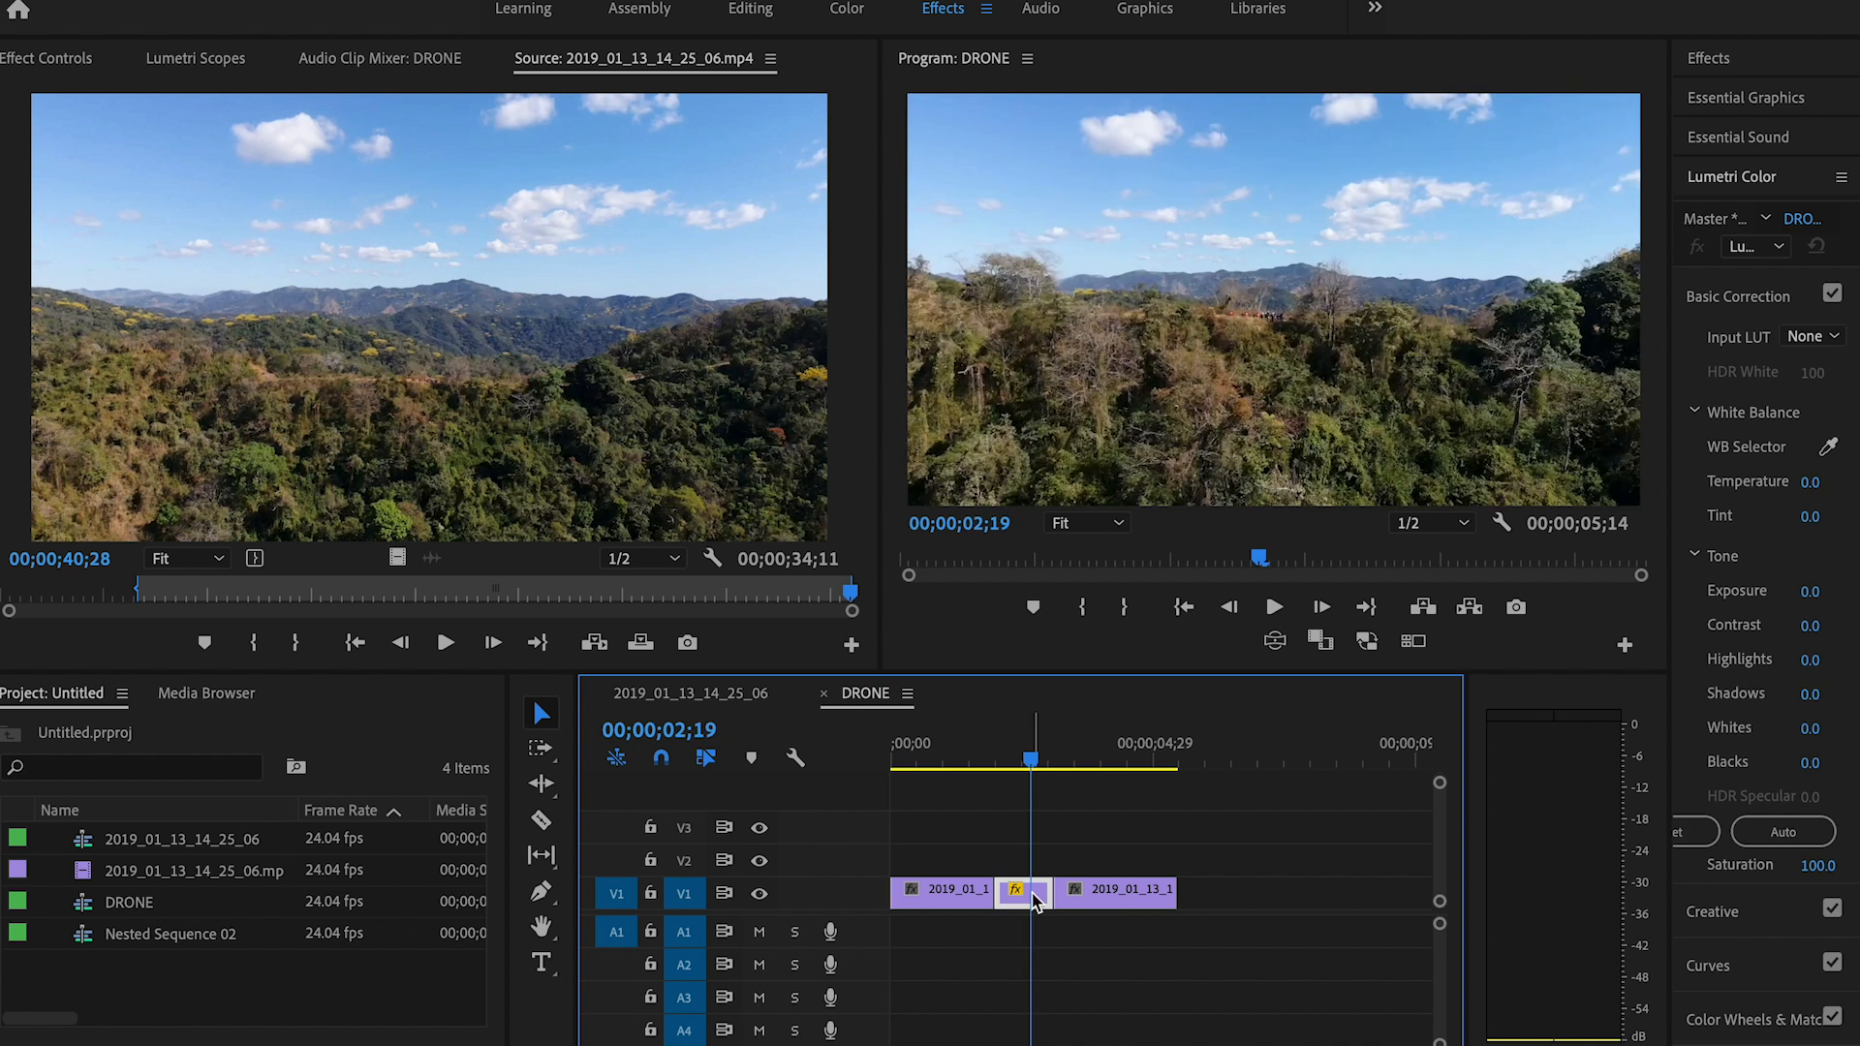
key(ctrl+s)
right_click(1036, 902)
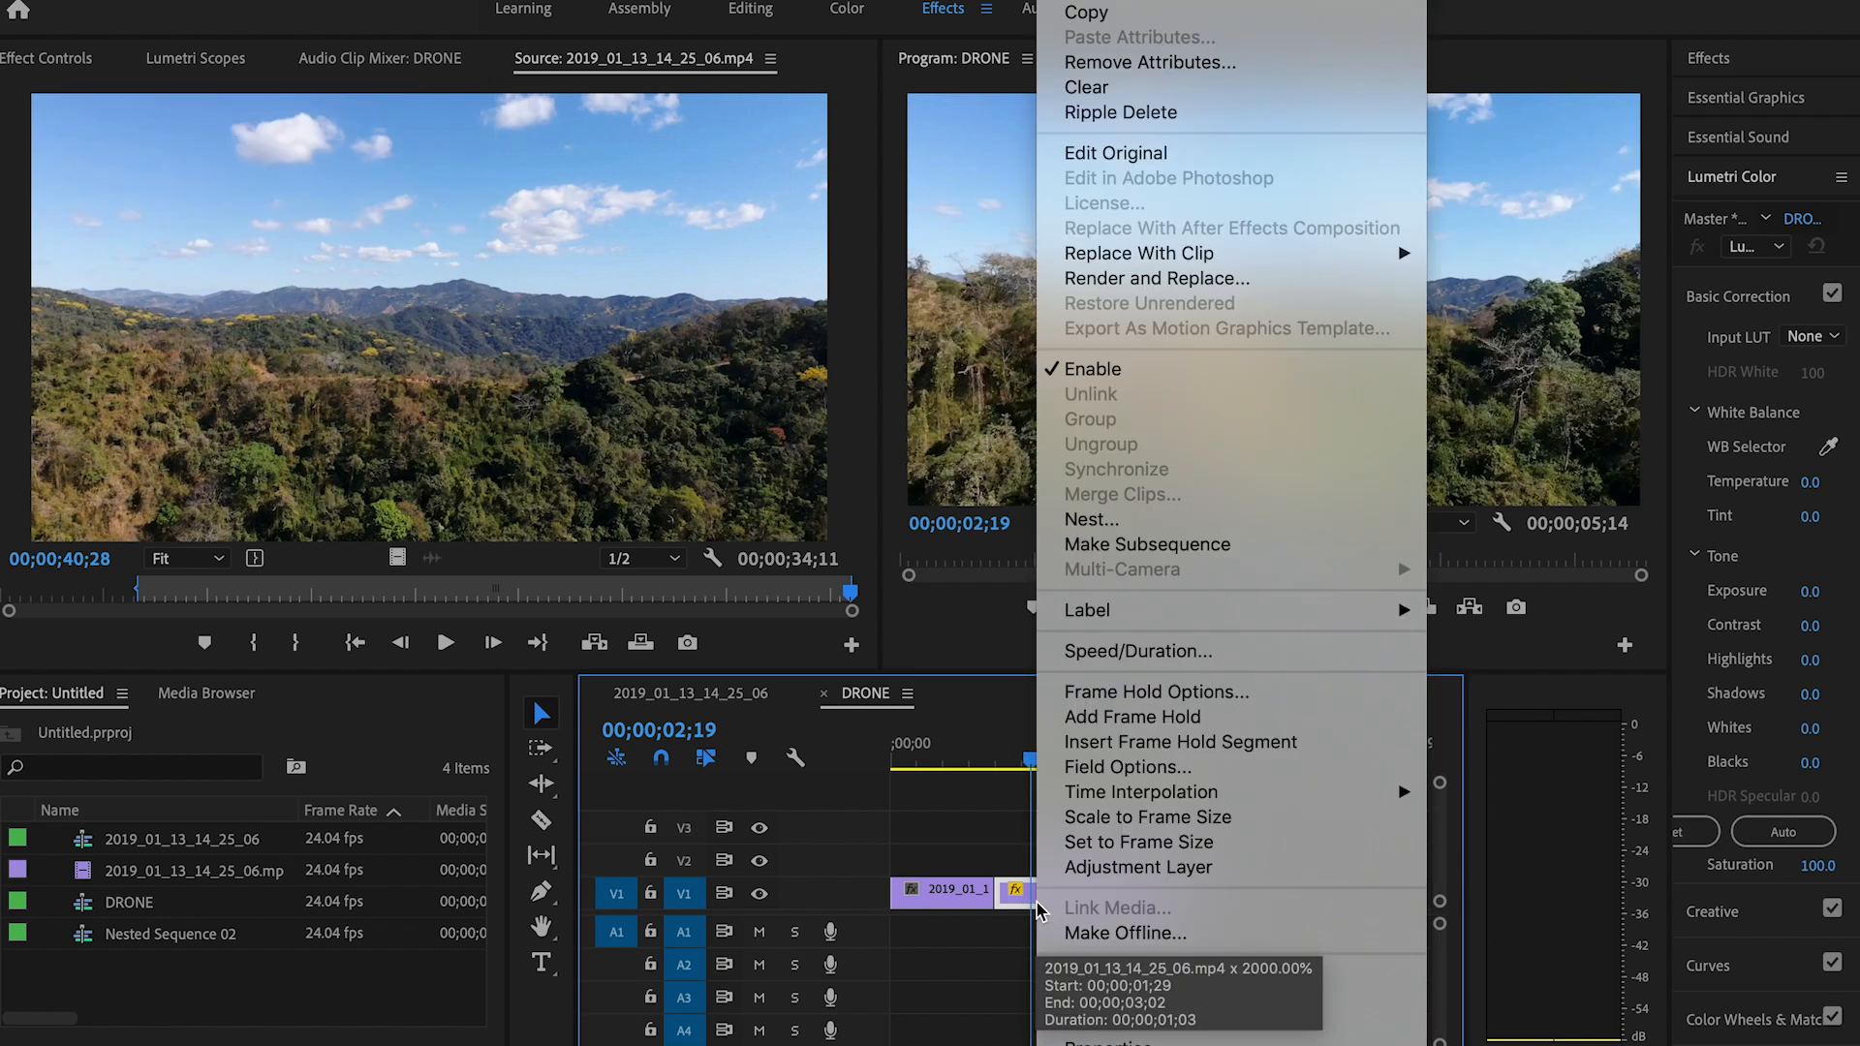
click(1135, 651)
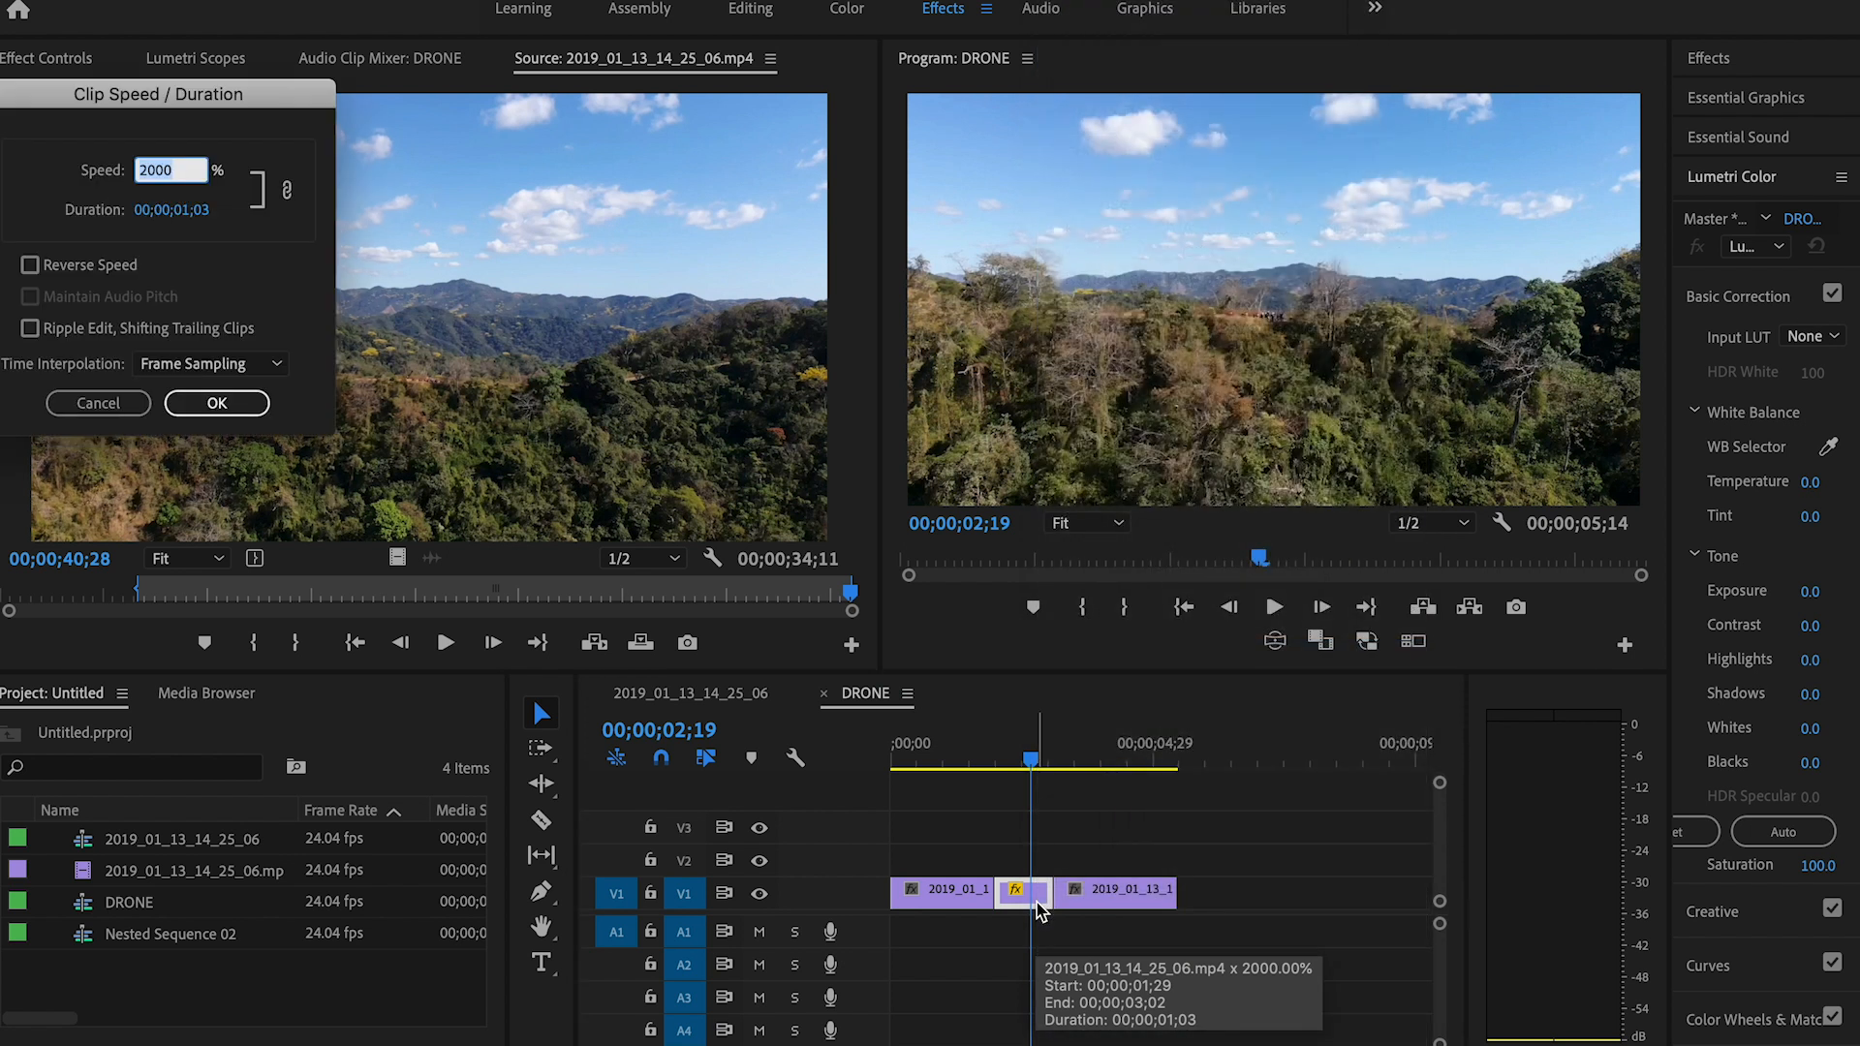
click(211, 373)
click(215, 417)
click(217, 406)
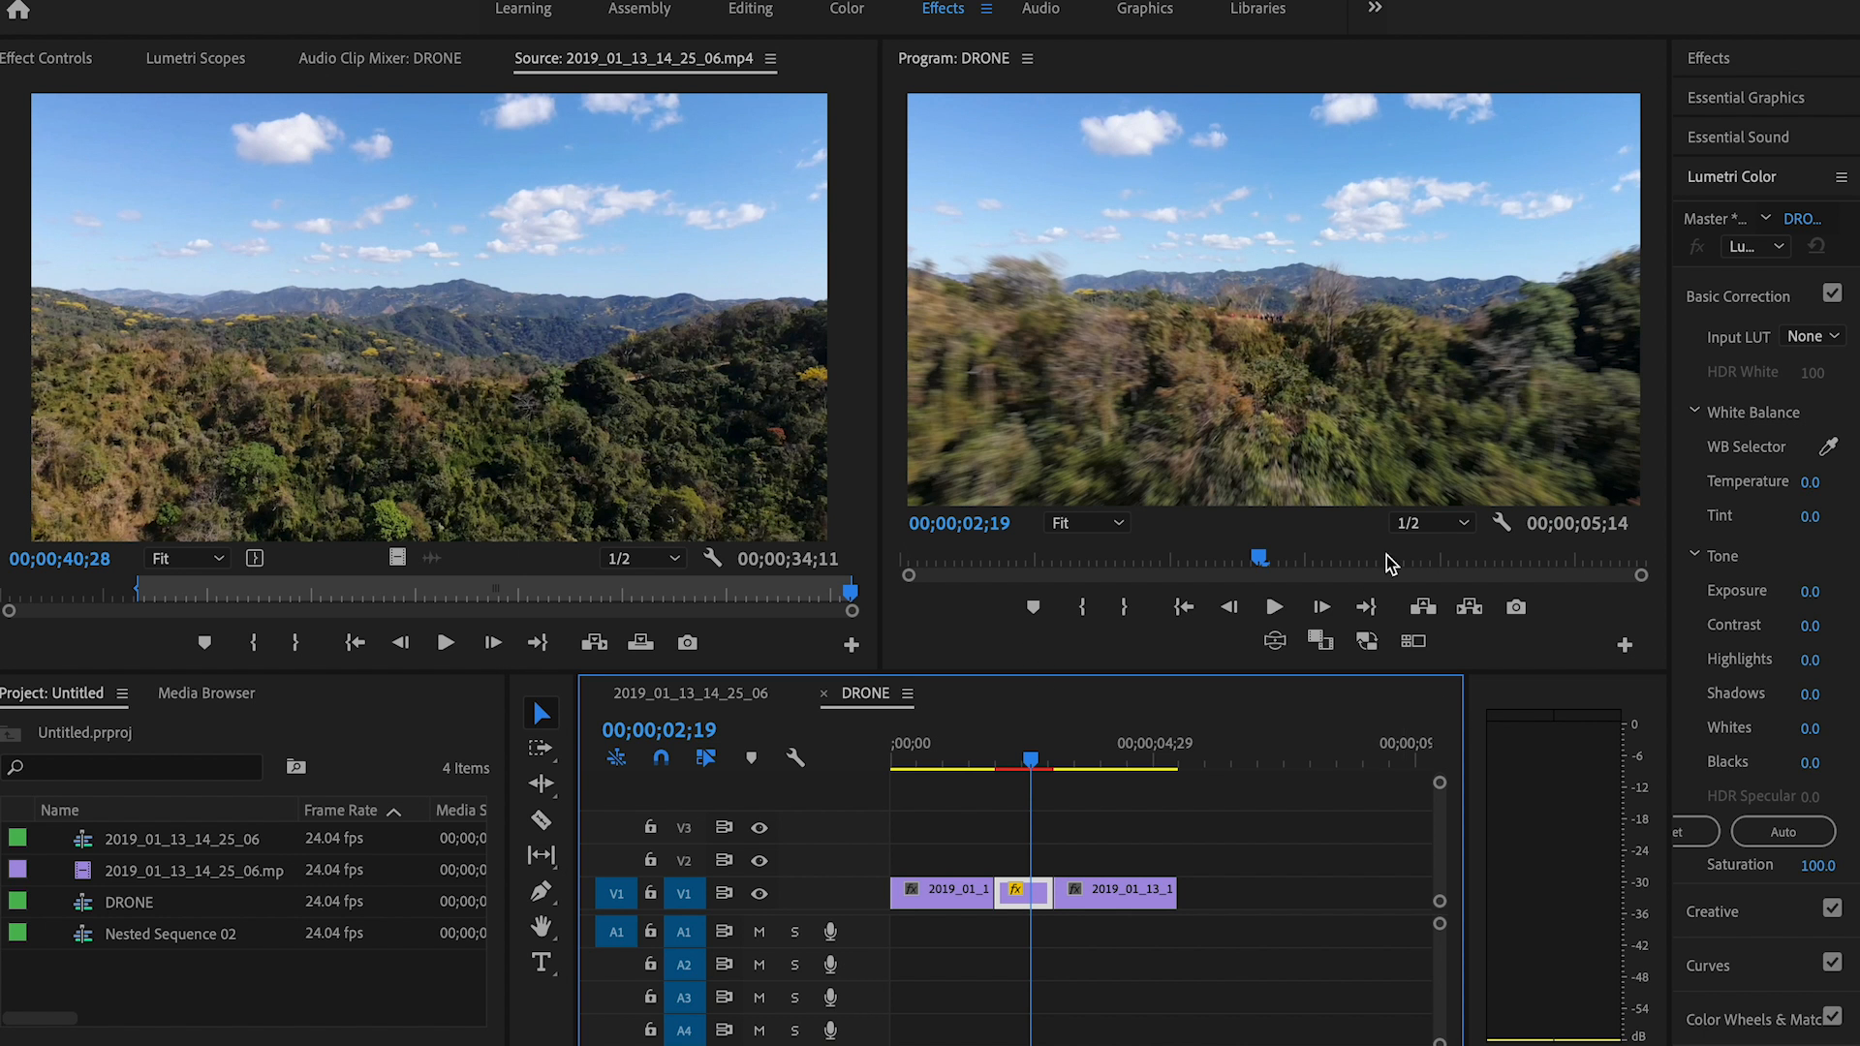
Step: Nest the three timeline segments into a single sequence and play it through
drag(1094, 833, 956, 901)
right_click(955, 905)
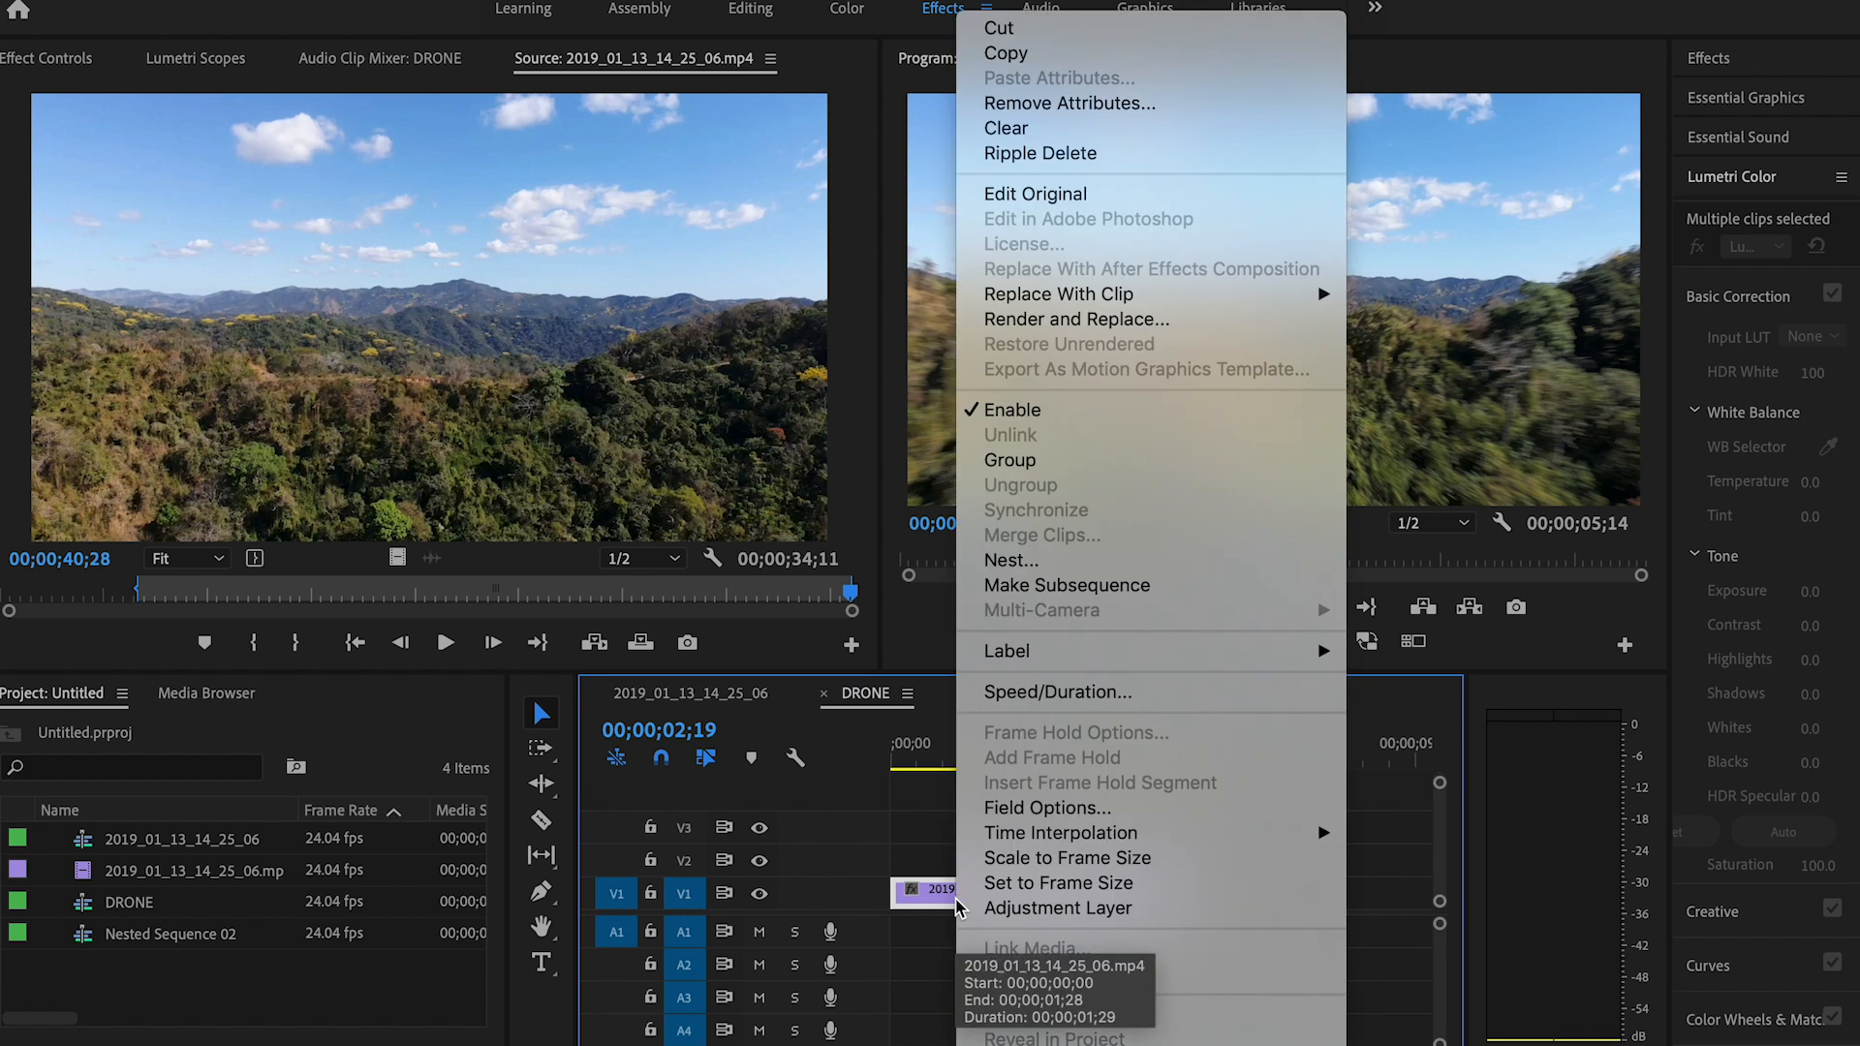
click(998, 560)
click(989, 577)
drag(1039, 744, 955, 834)
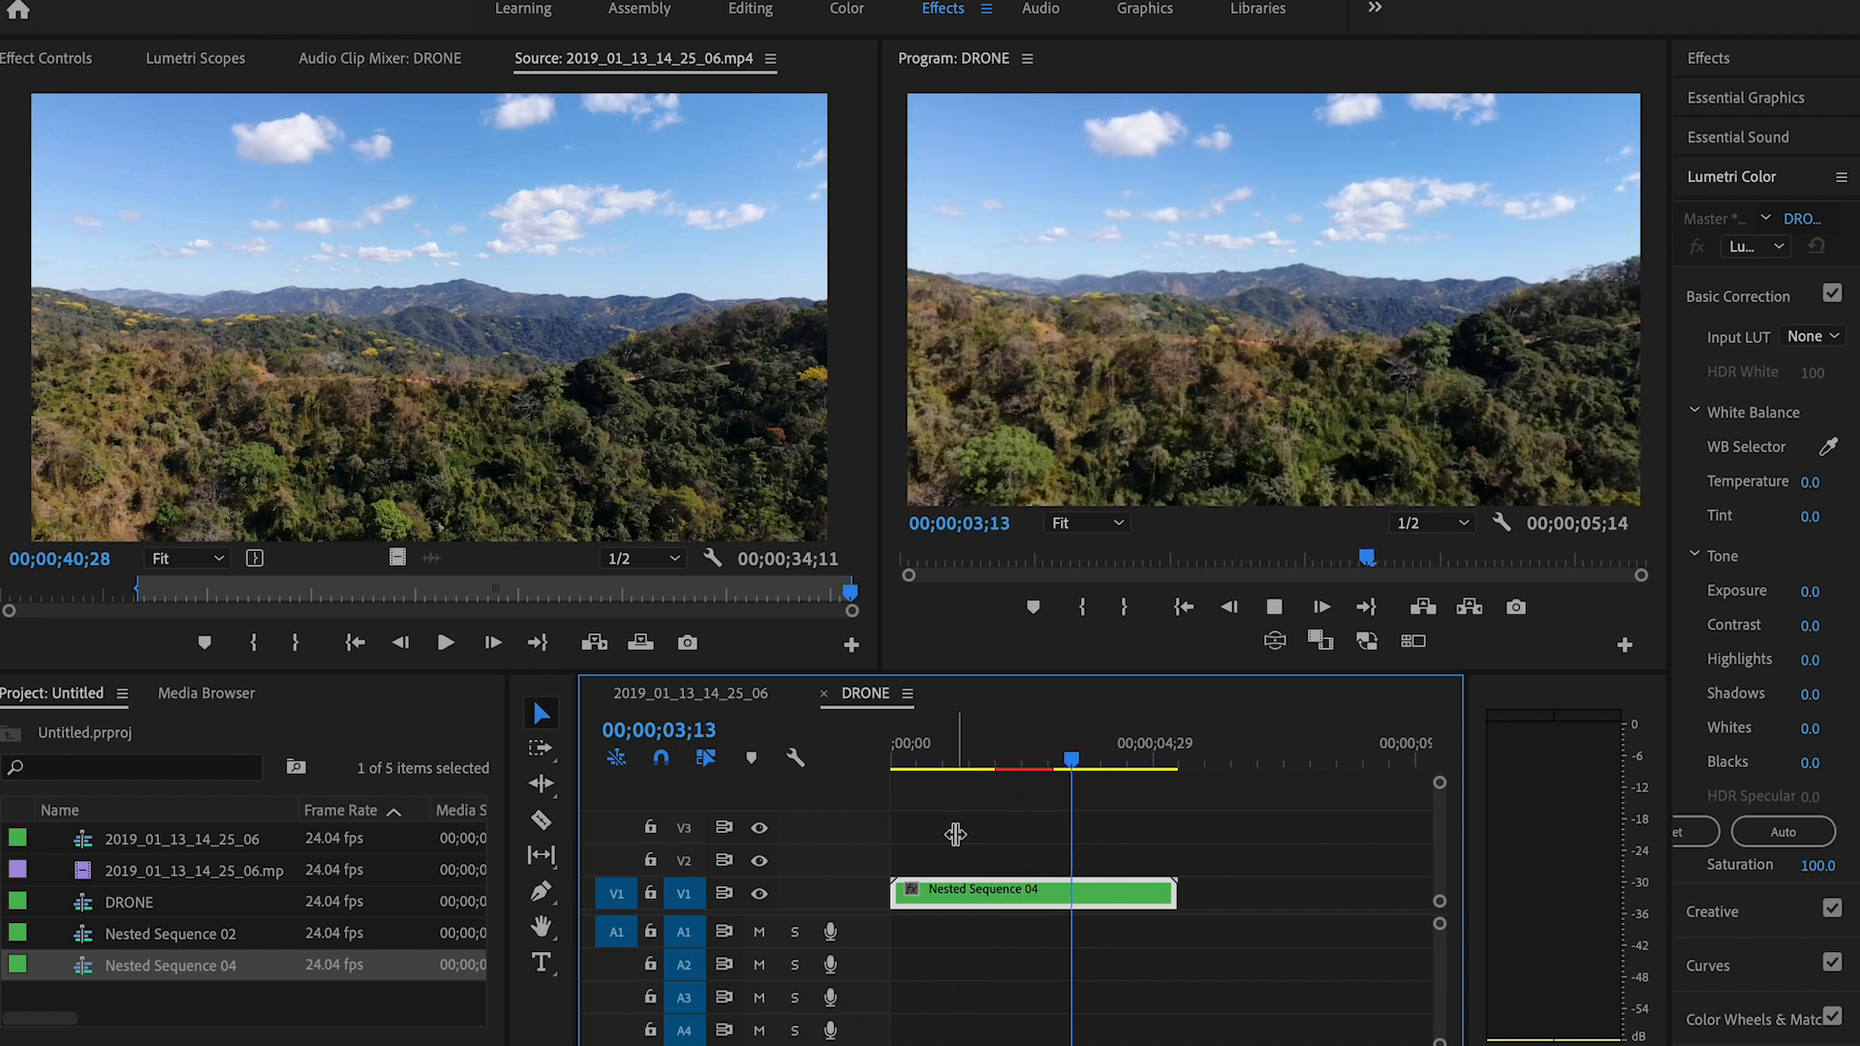
key(space)
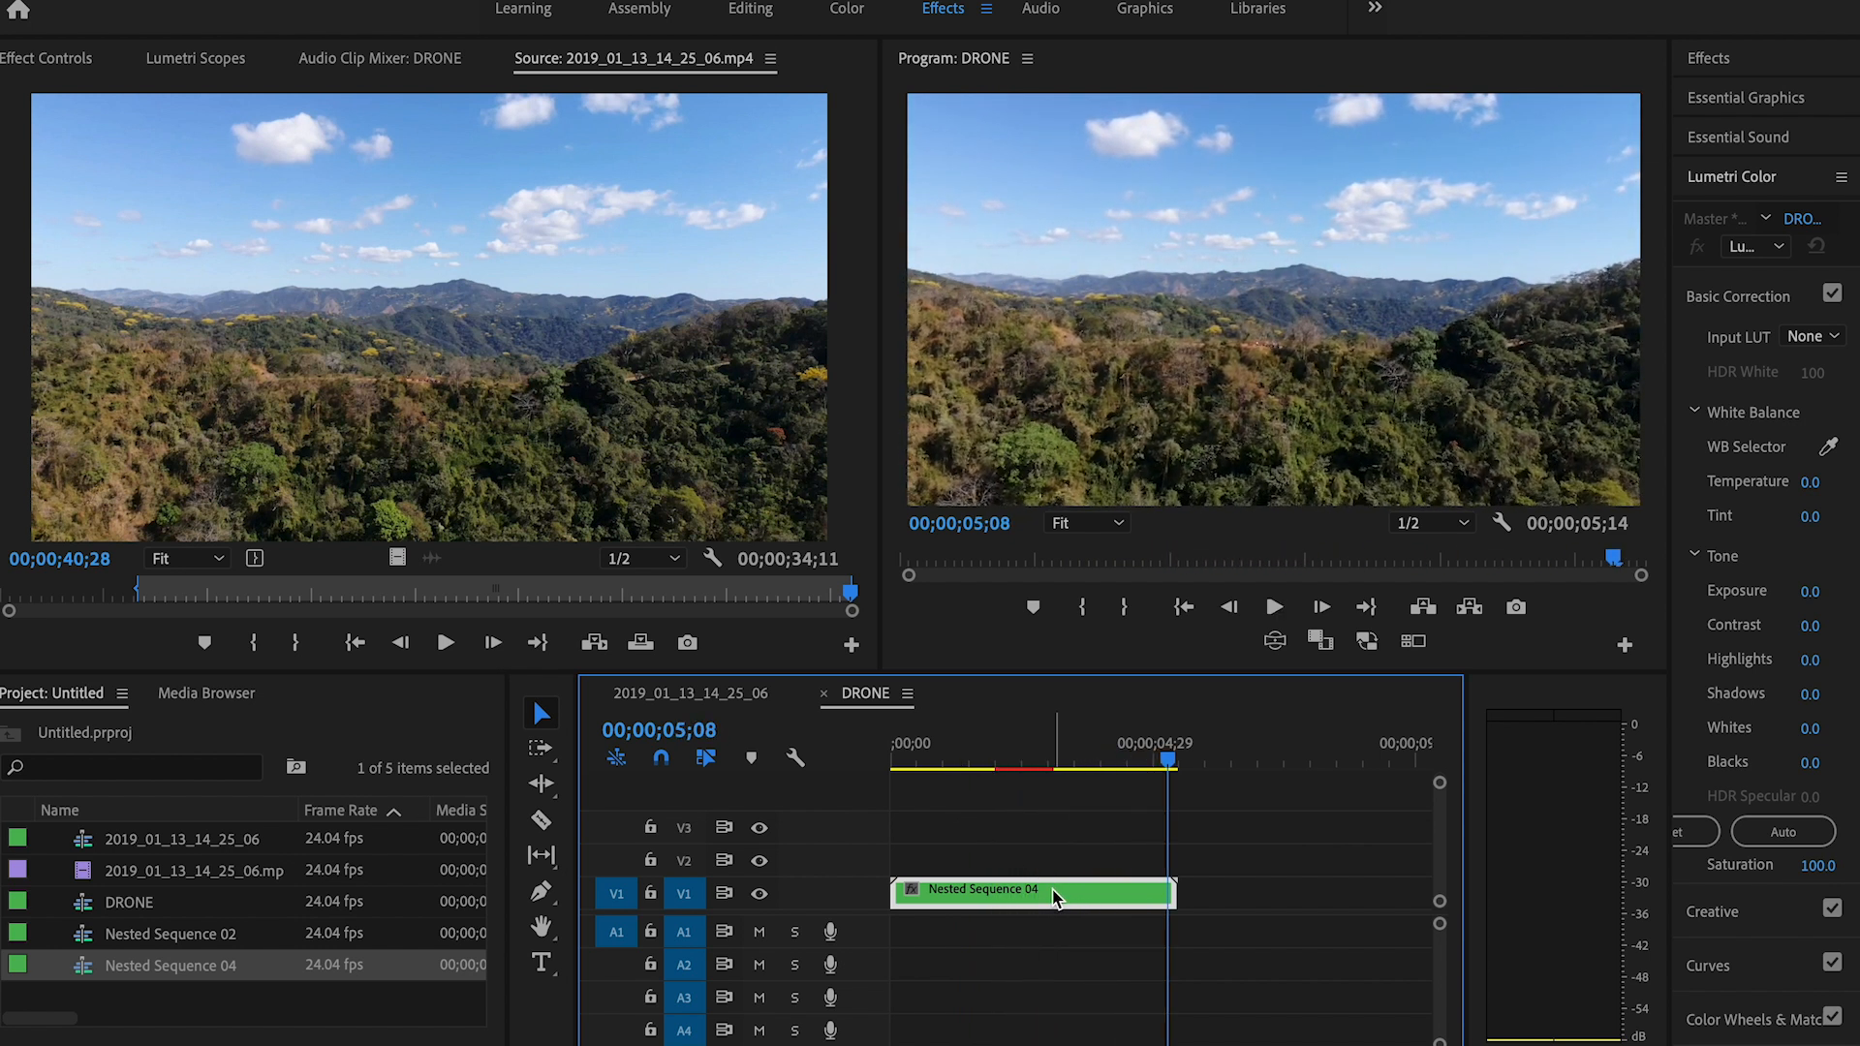
Step: At 00;00;00;00, add keyframes to the nested sequence with Scale at 200 and Rotation at 34°
key(minus)
drag(983, 750, 885, 760)
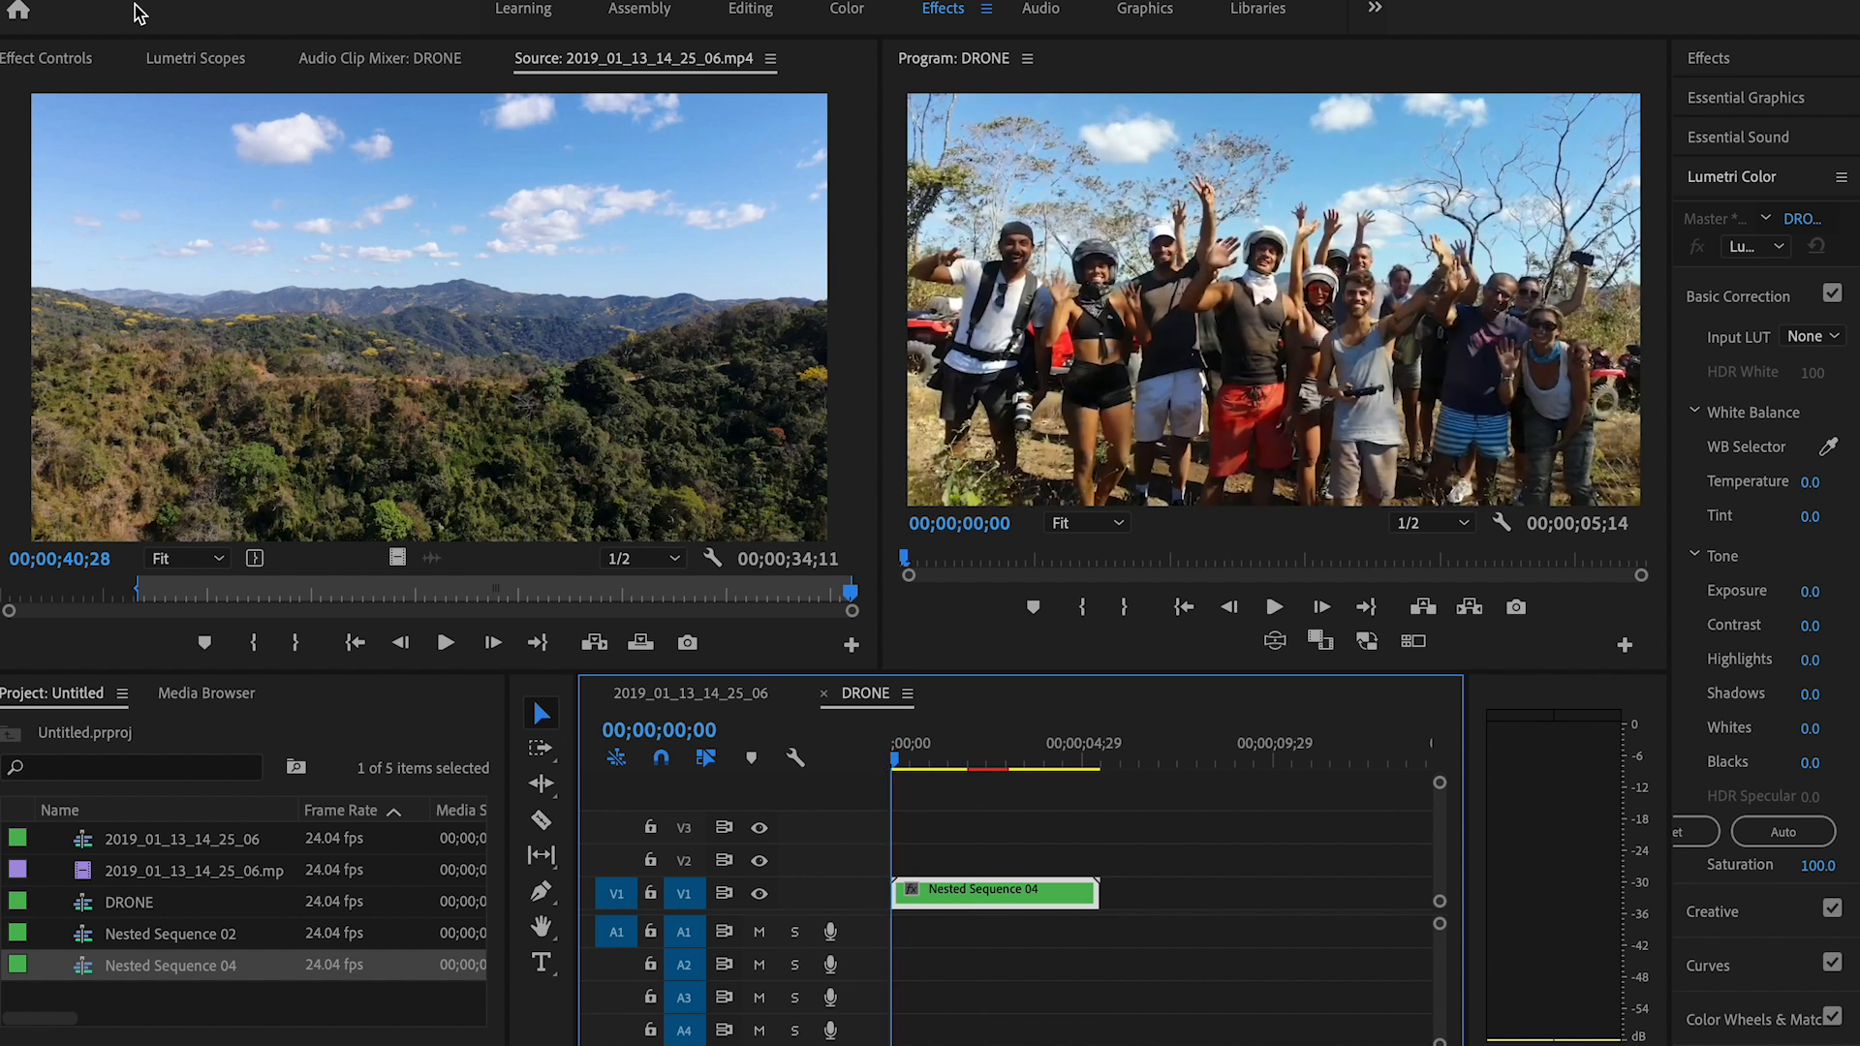
click(58, 58)
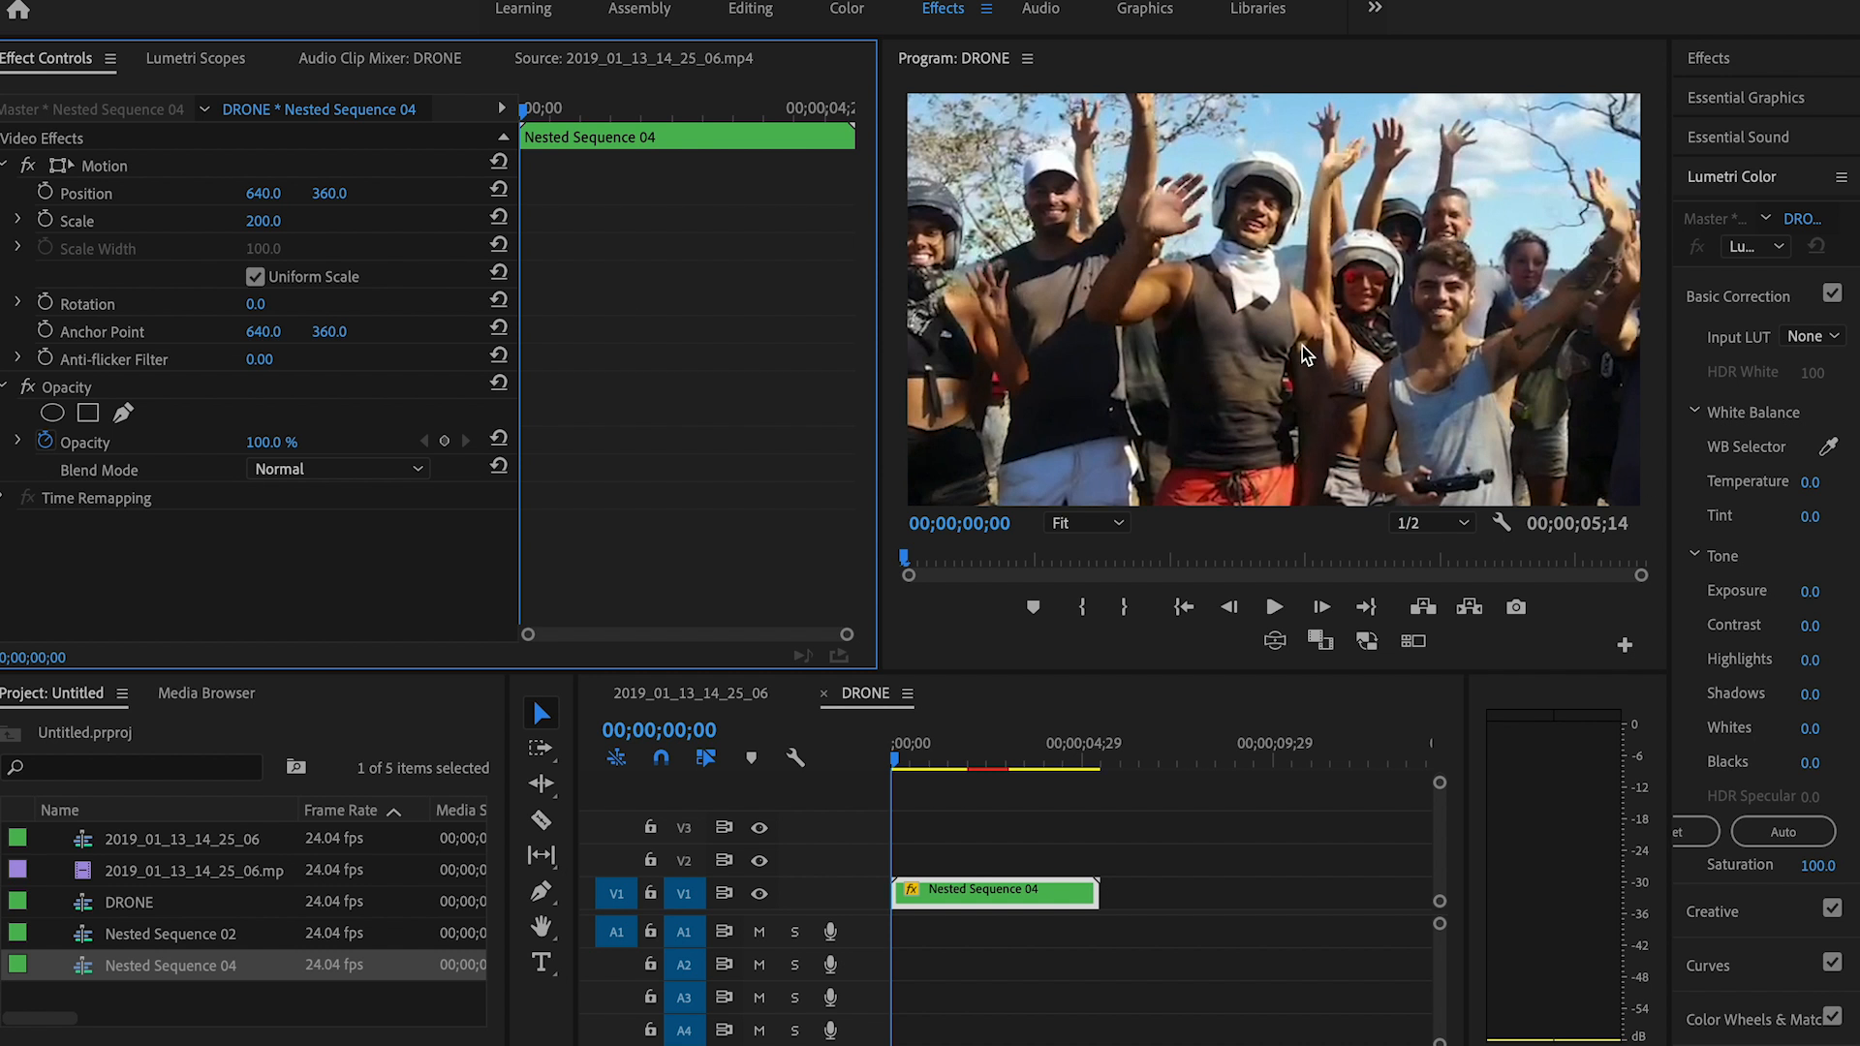
click(46, 221)
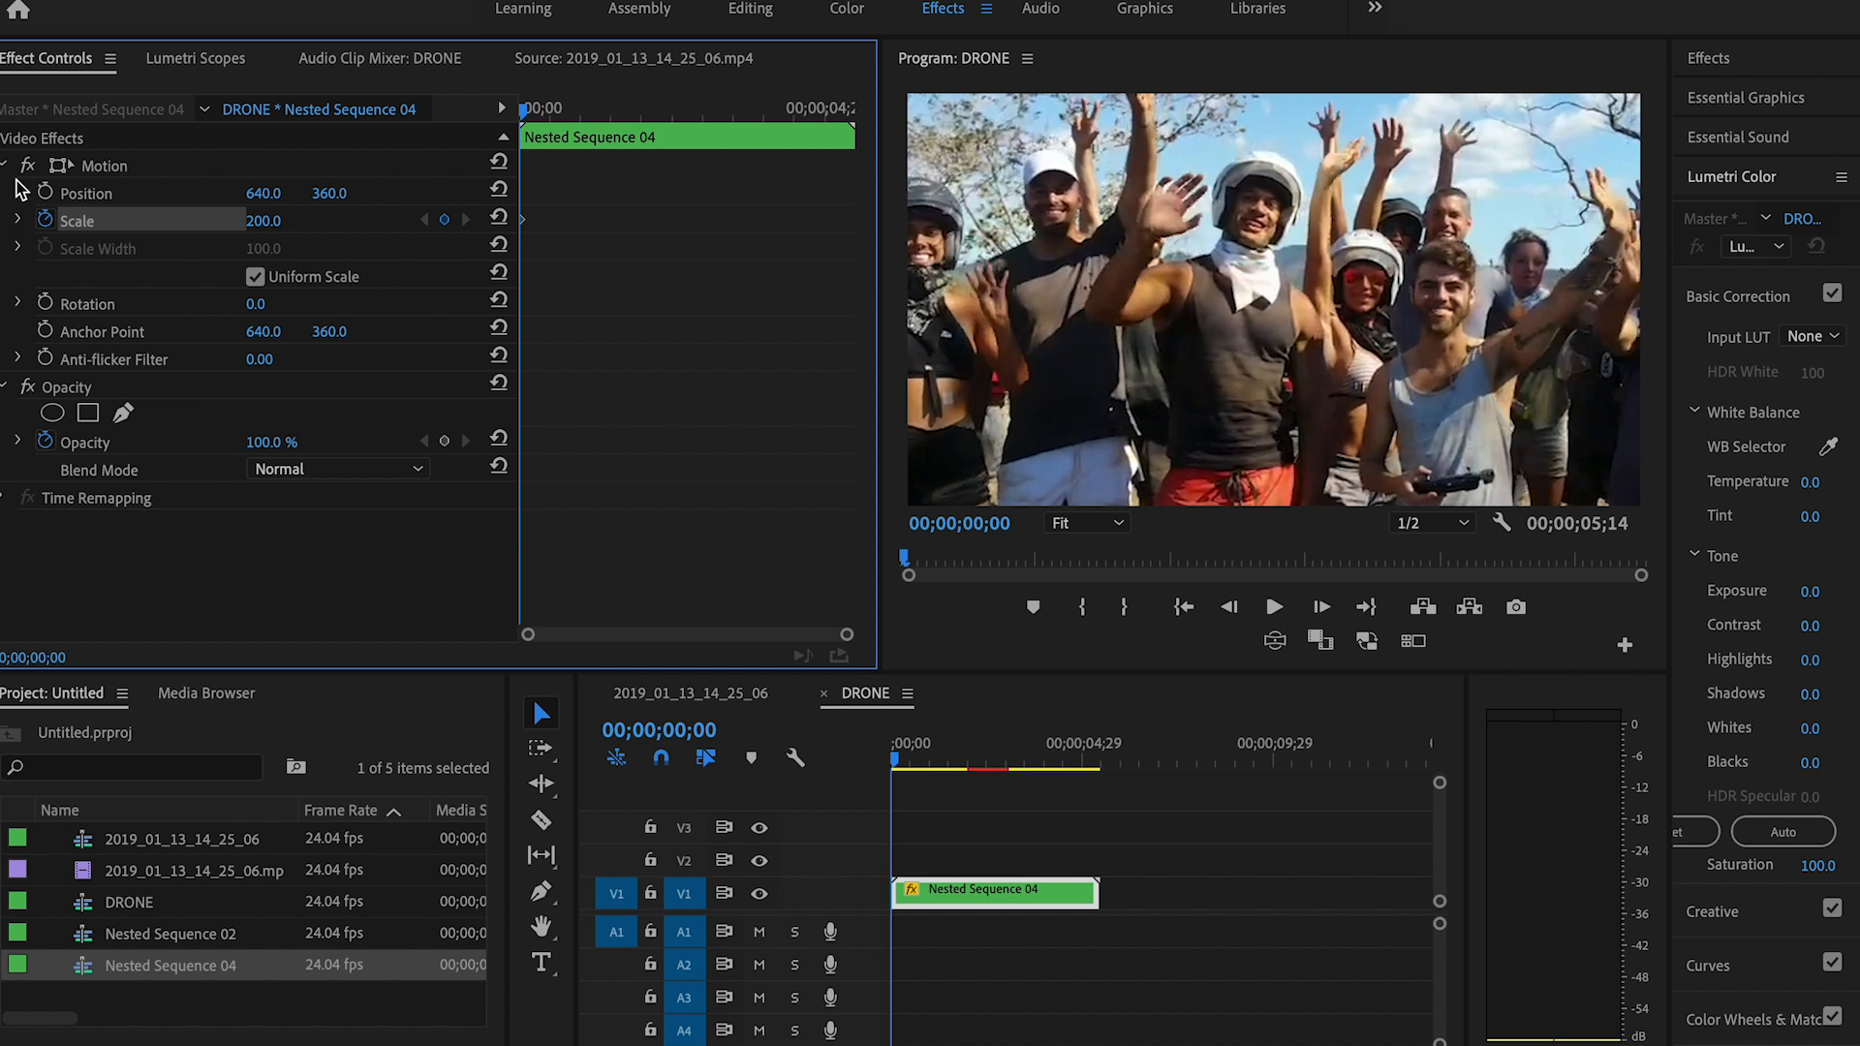
click(45, 304)
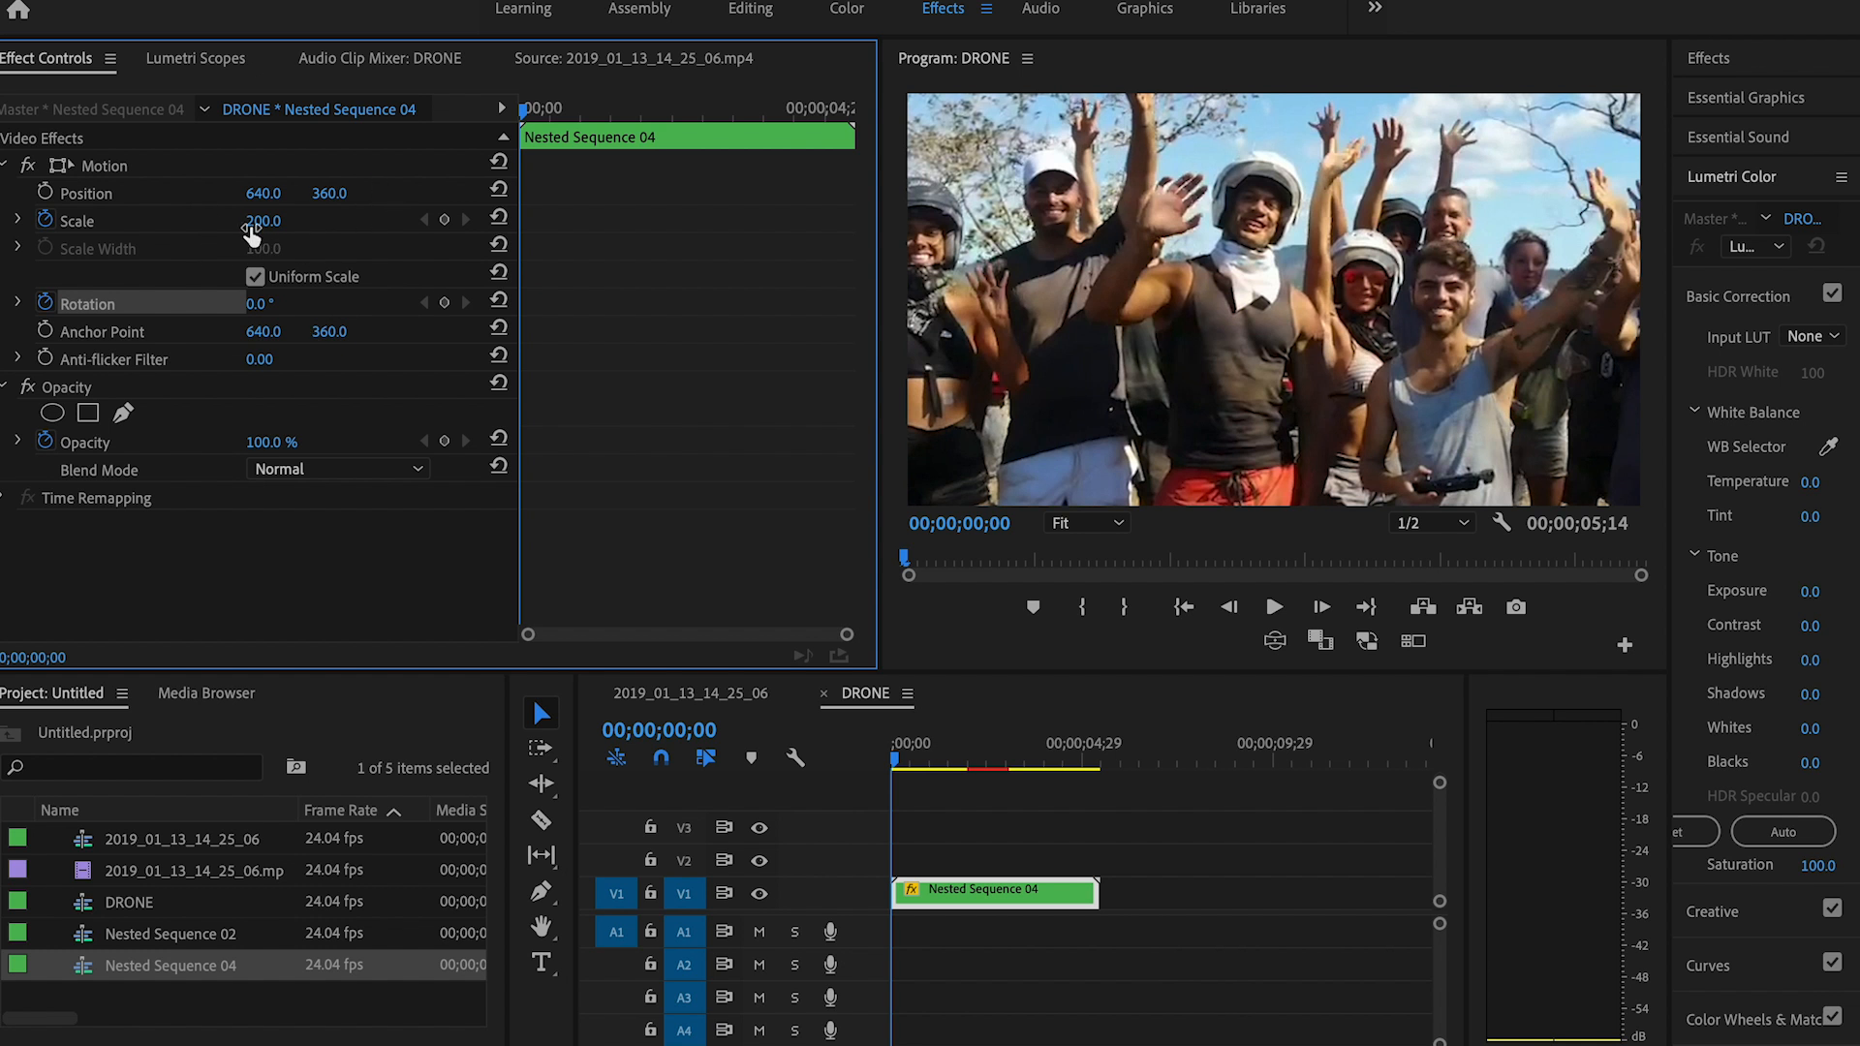
drag(260, 304, 304, 304)
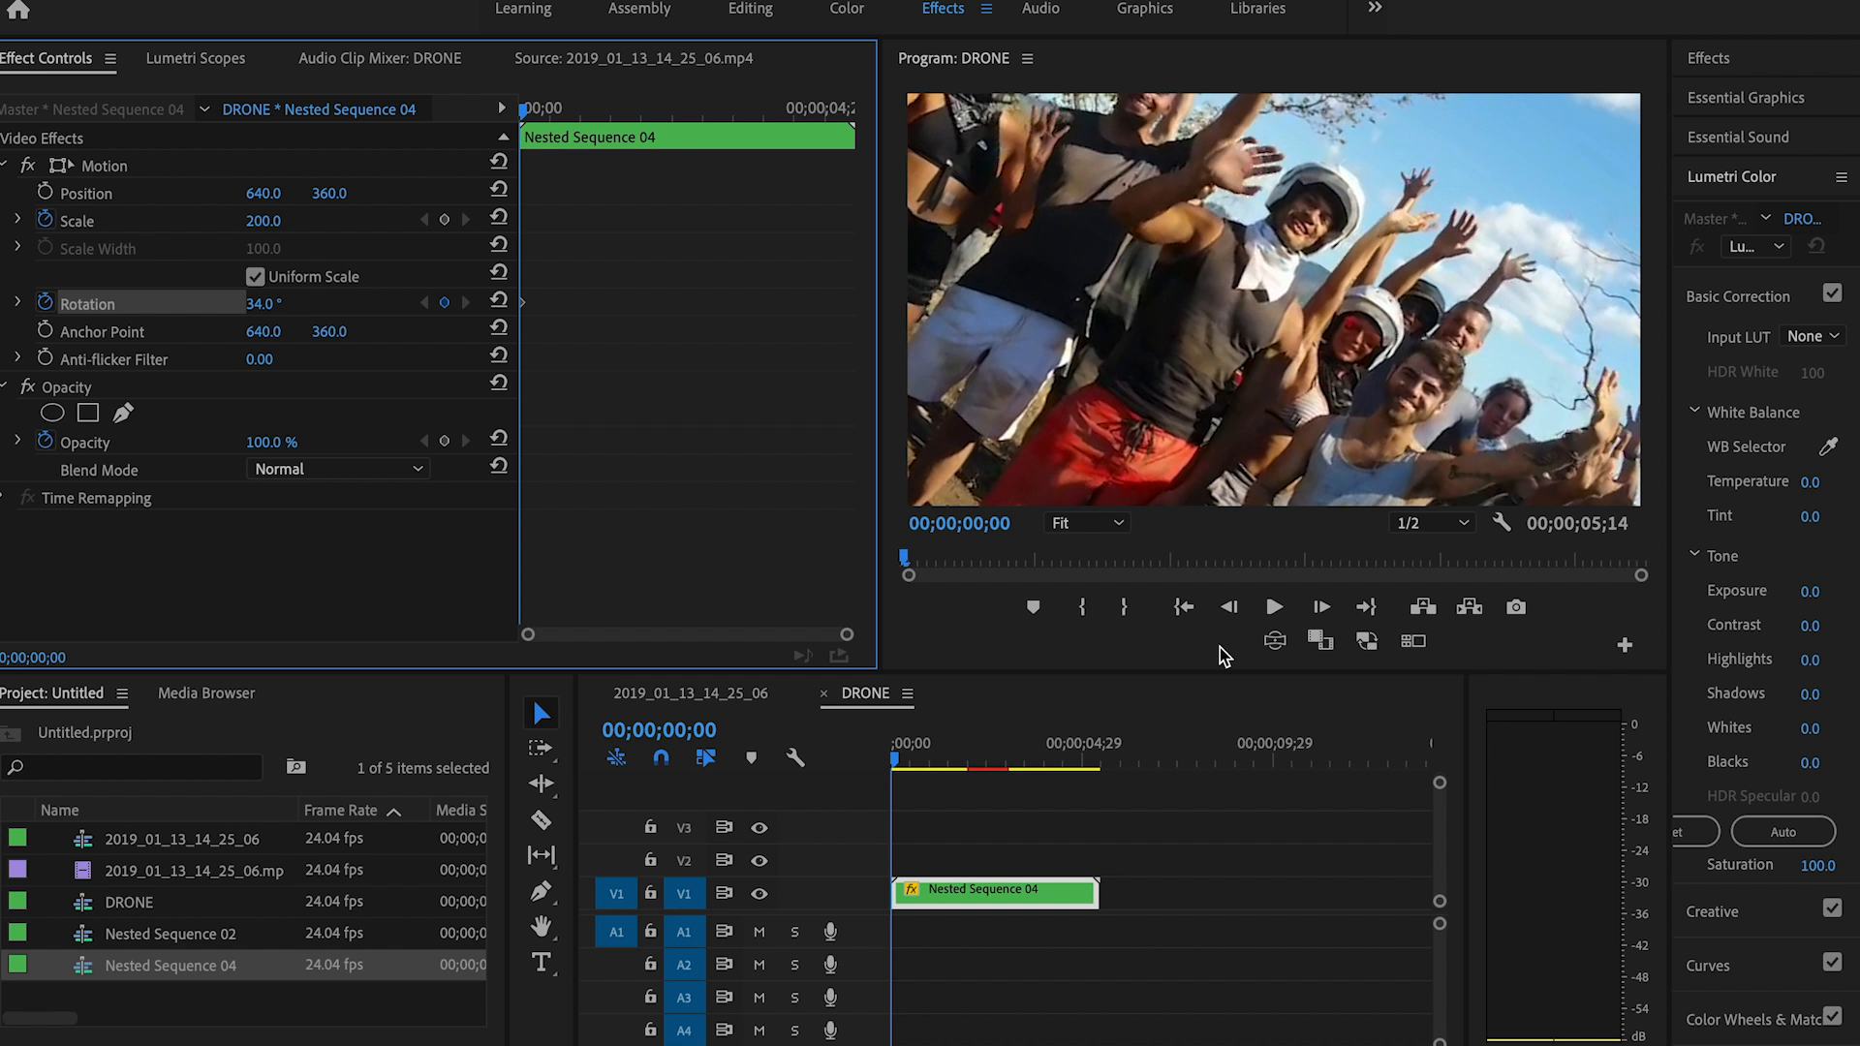
Step: Add ending keyframes at 00;00;02;09 with Scale at 100 and Rotation at 0°
key(space)
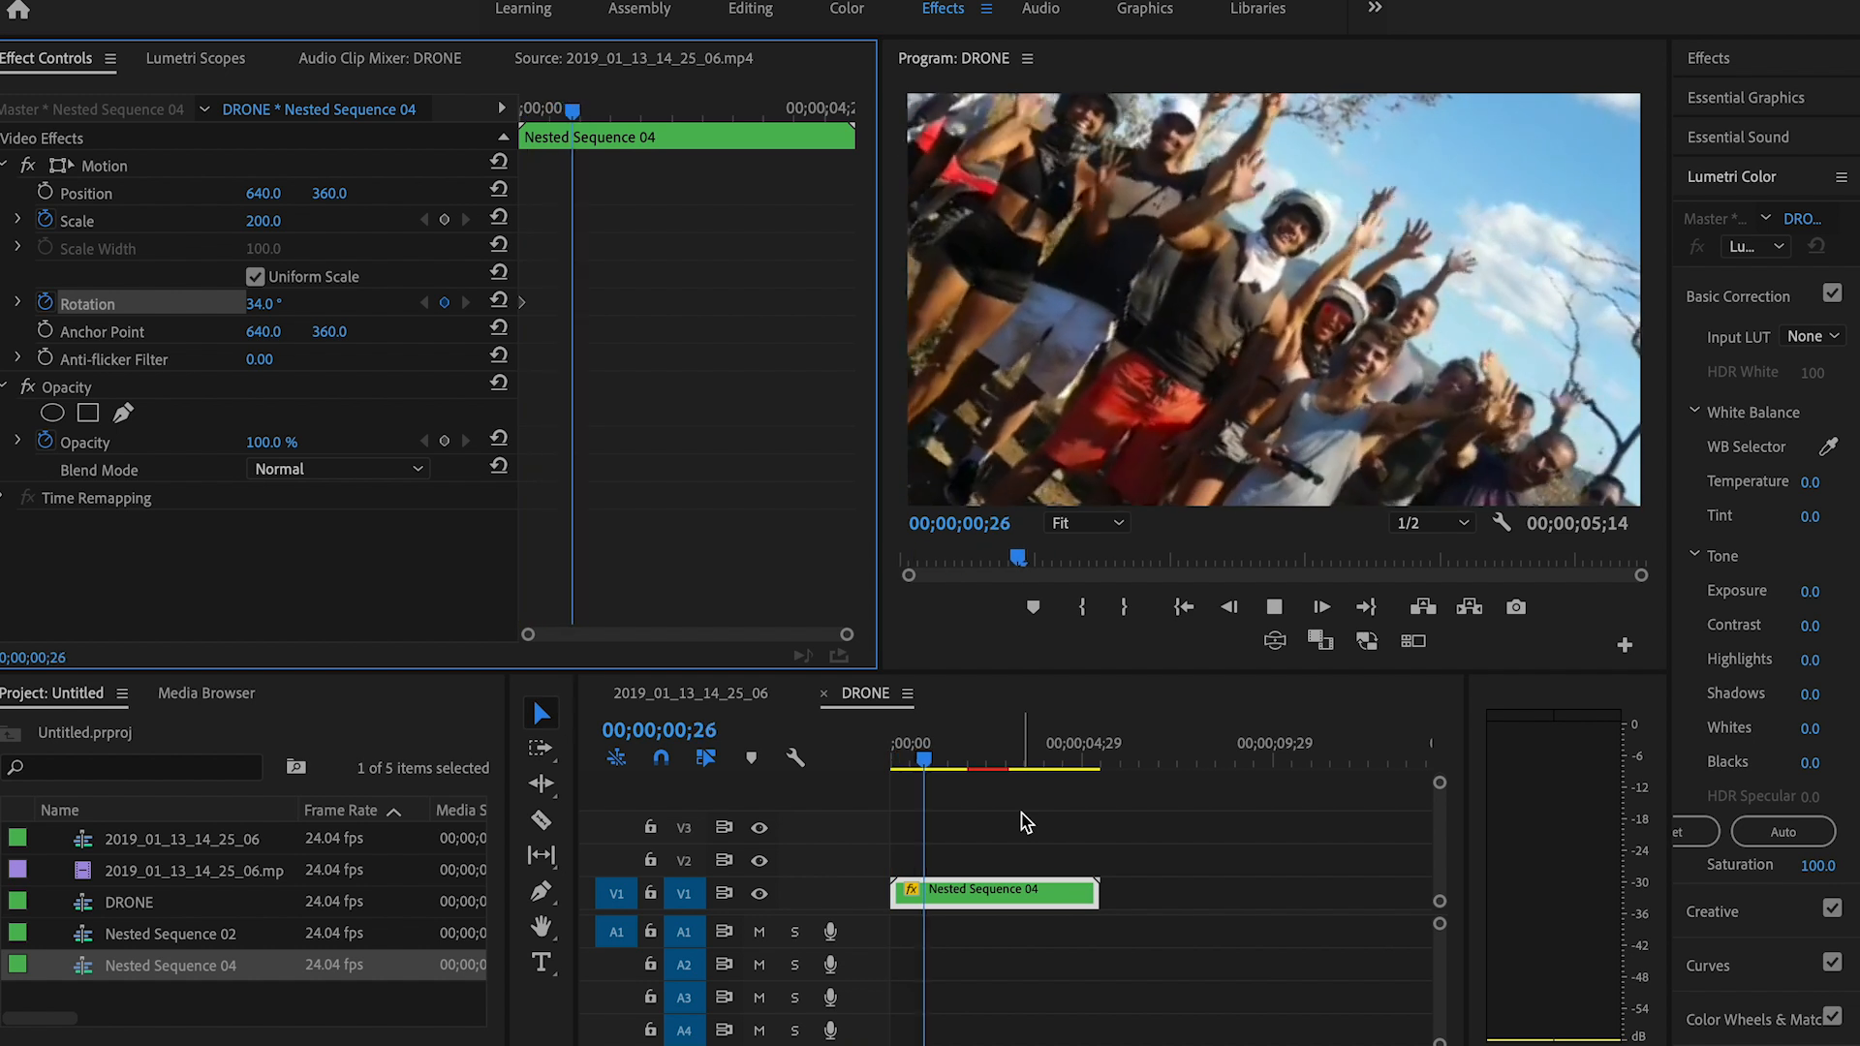
key(space)
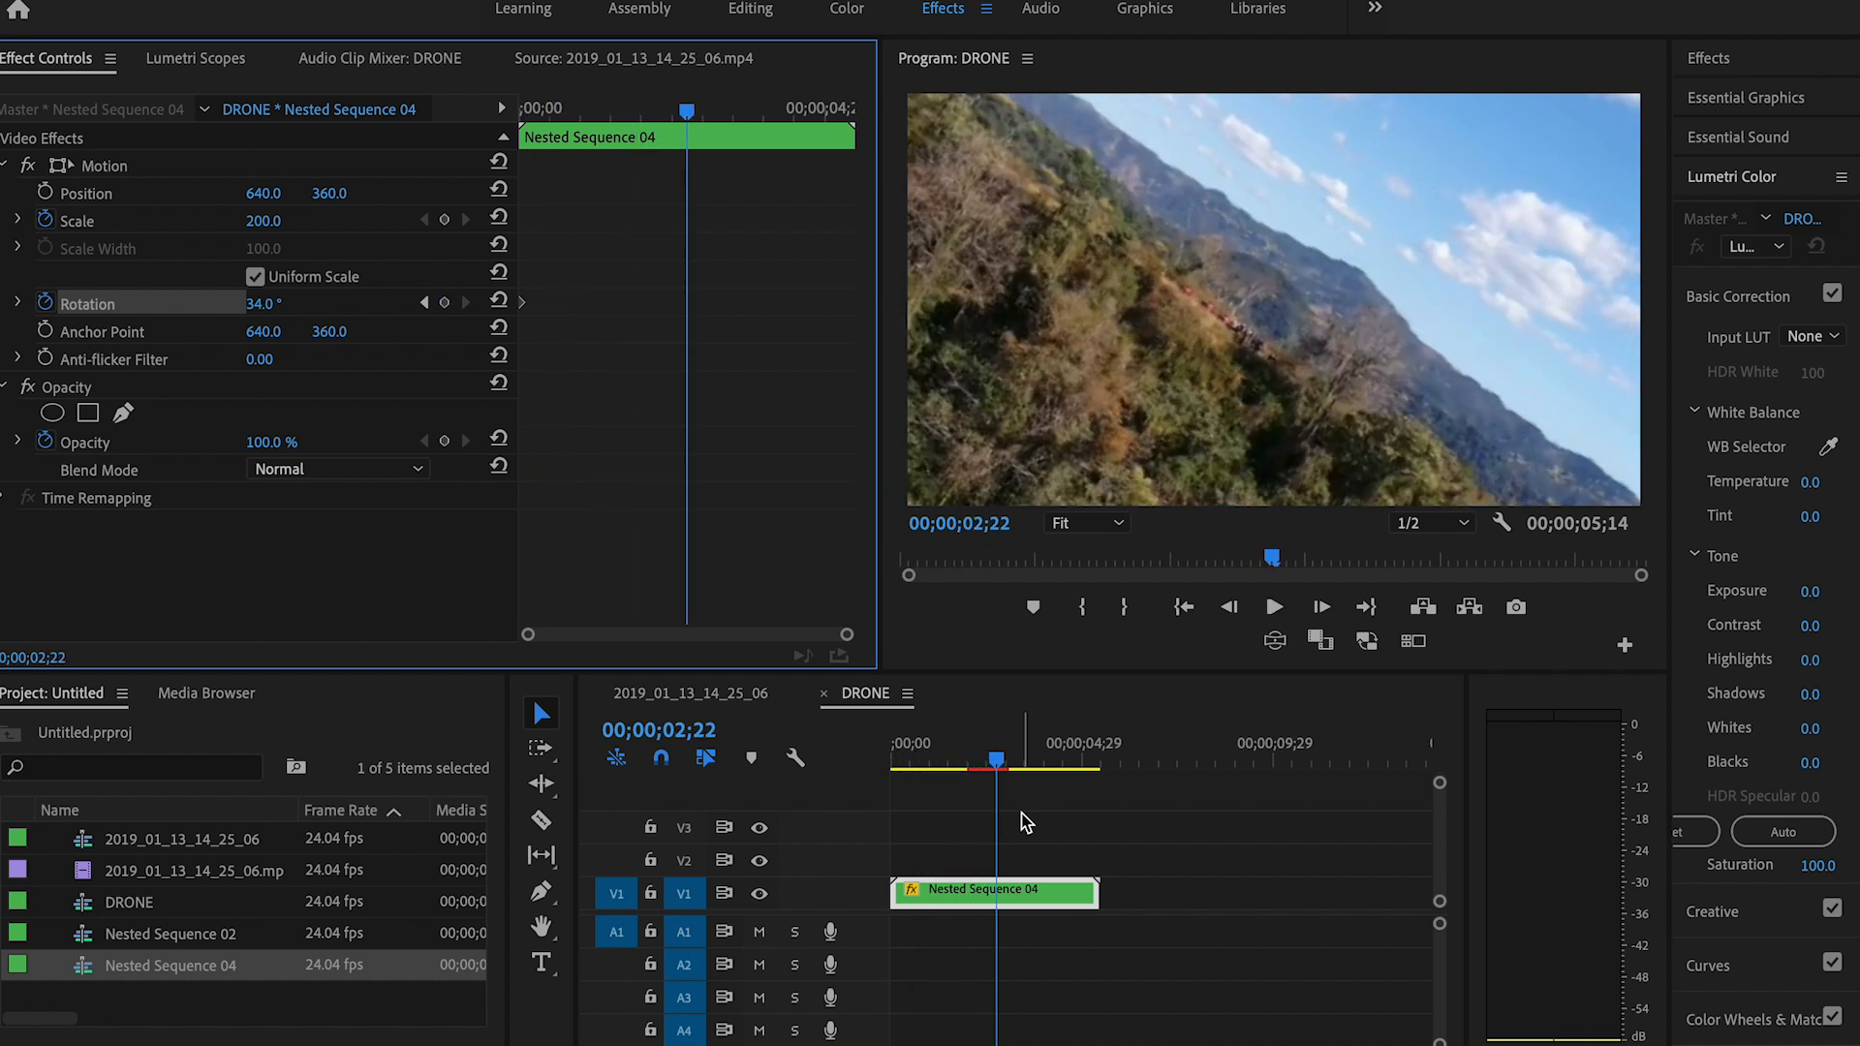
drag(999, 748, 984, 747)
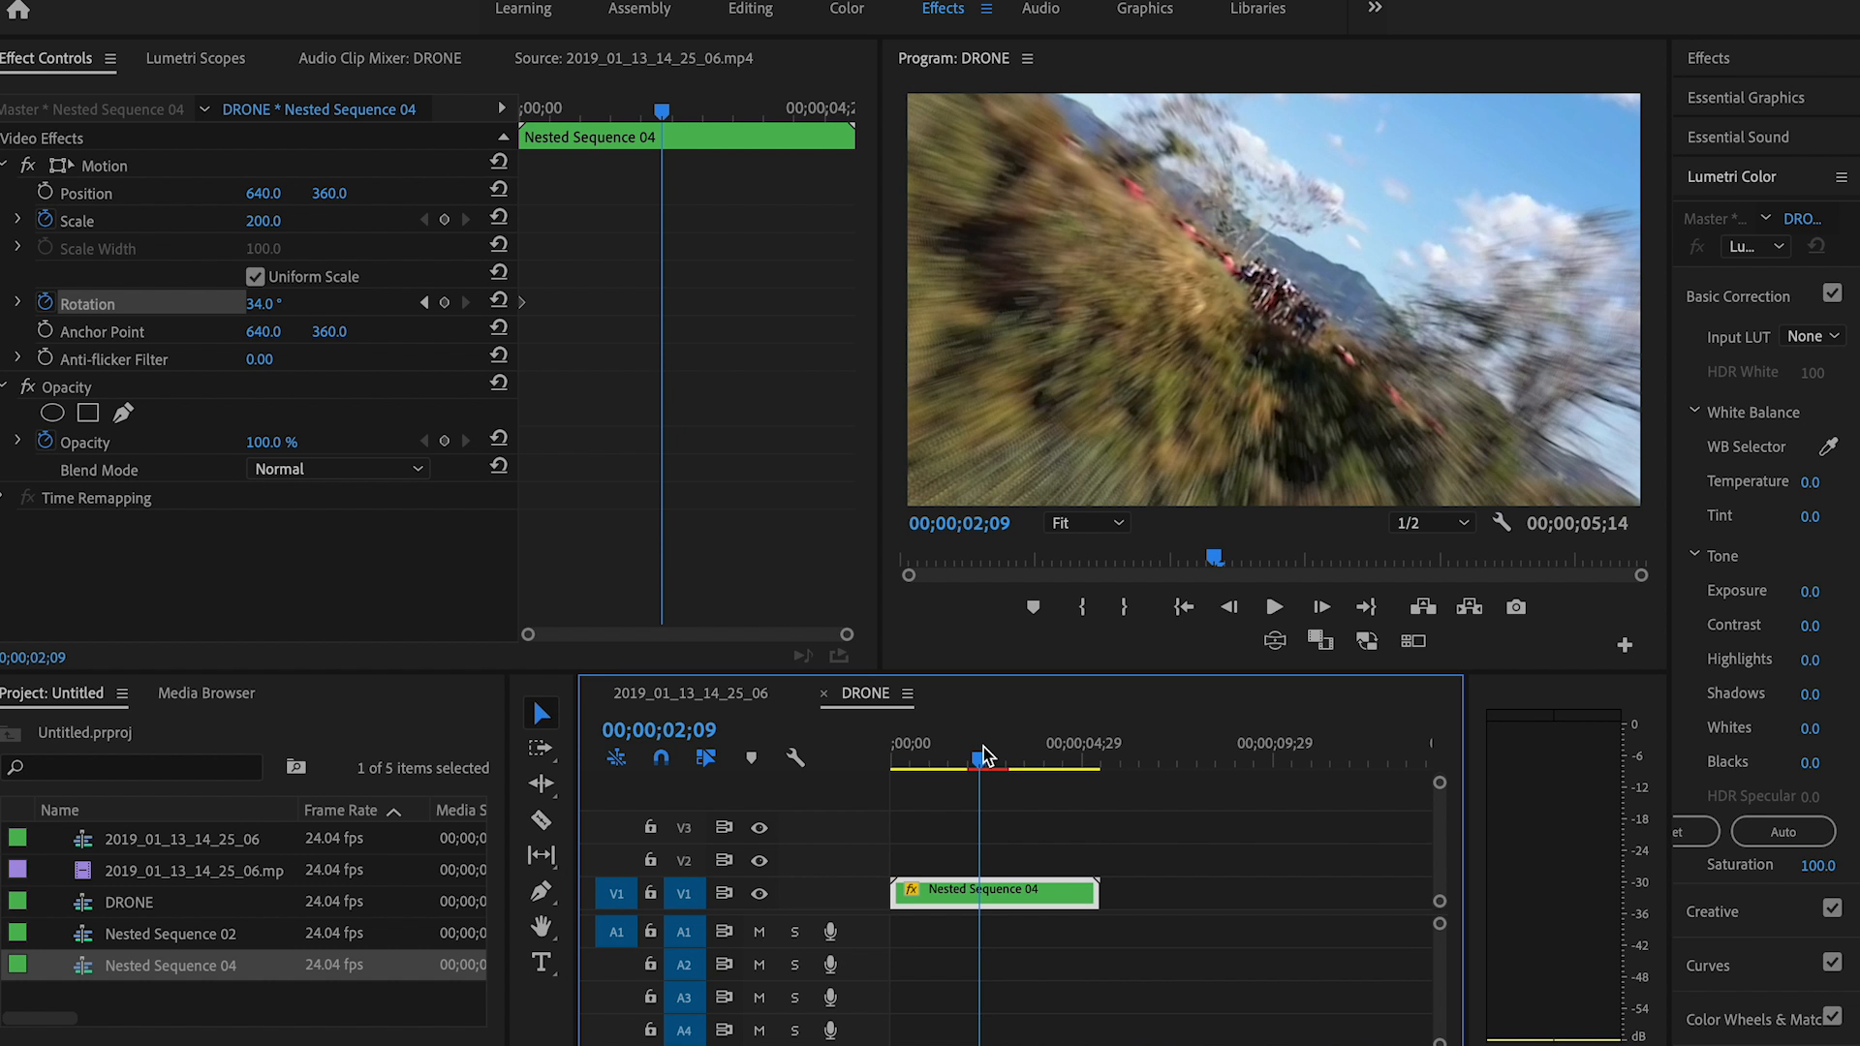
key(ctrl+s)
click(262, 305)
text(0)
key(Return)
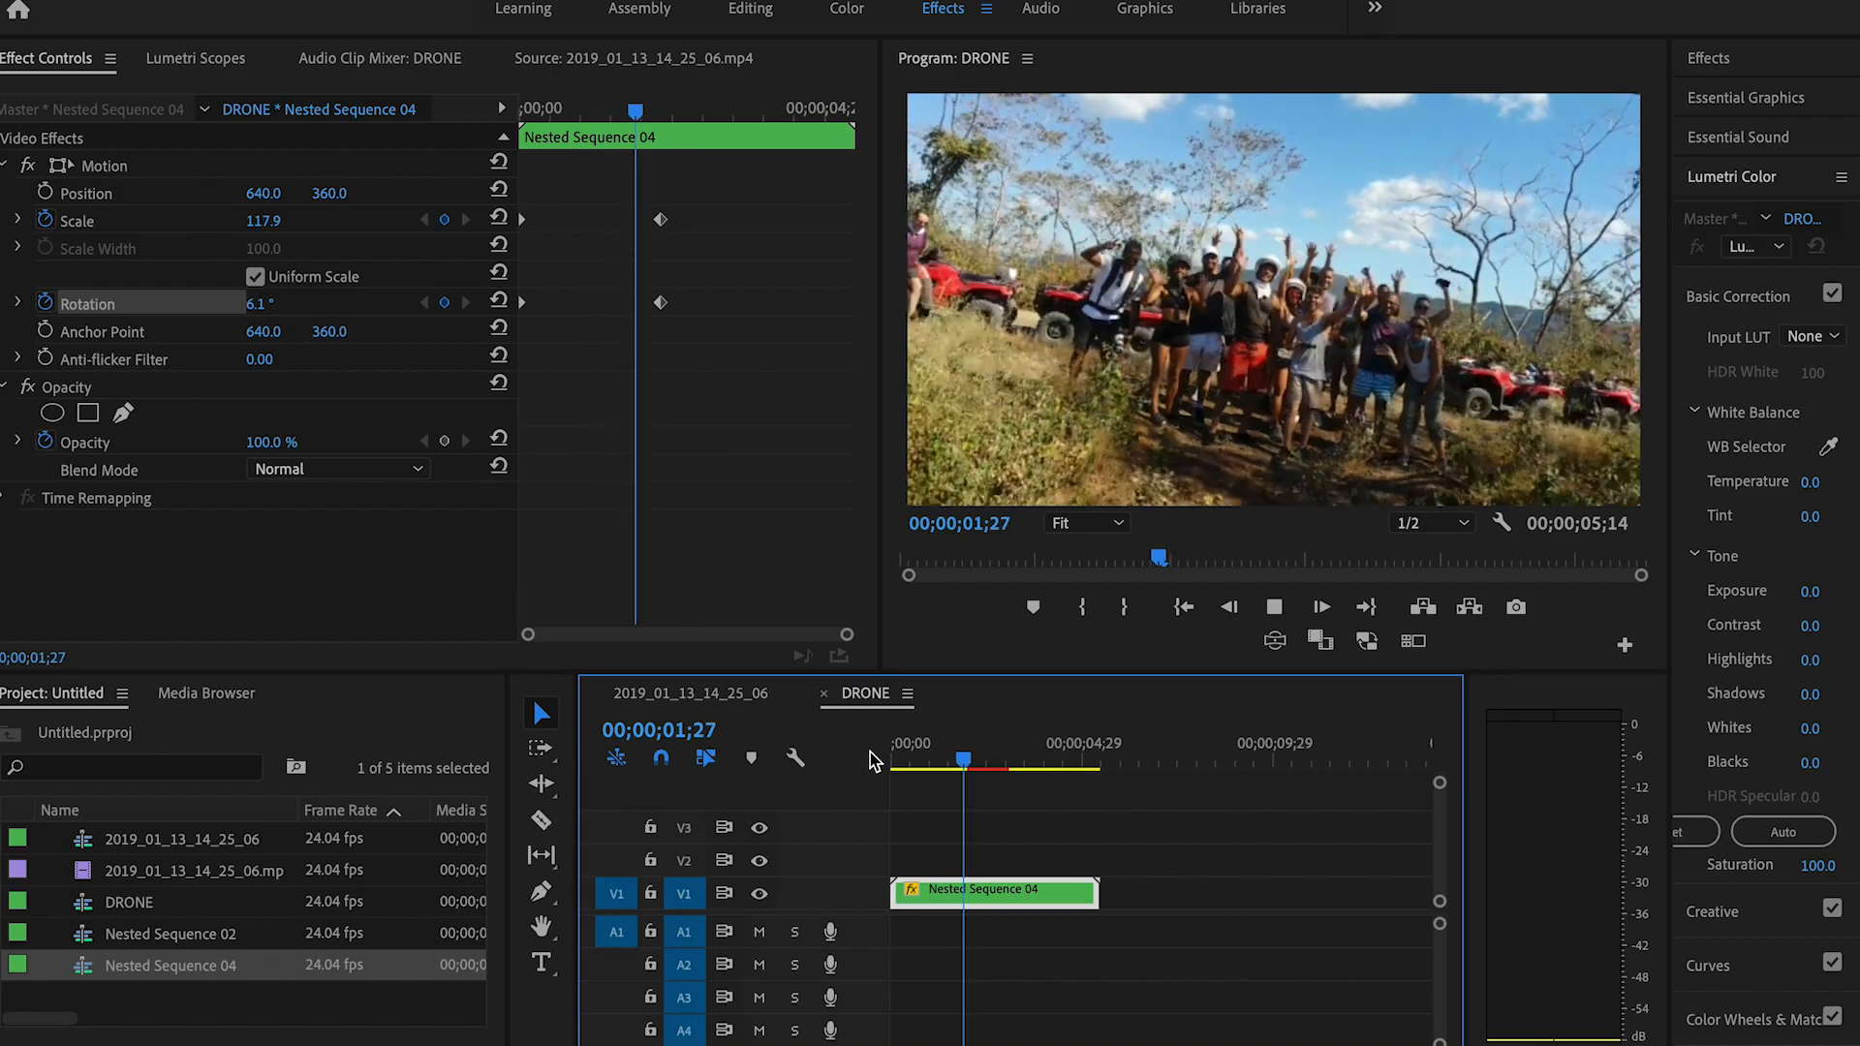
Step: Play back the zoom and rotation animation and apply Ease Out to the ending Rotation keyframe
click(1041, 751)
drag(1043, 743, 969, 757)
key(space)
key(space)
key(space)
key(space)
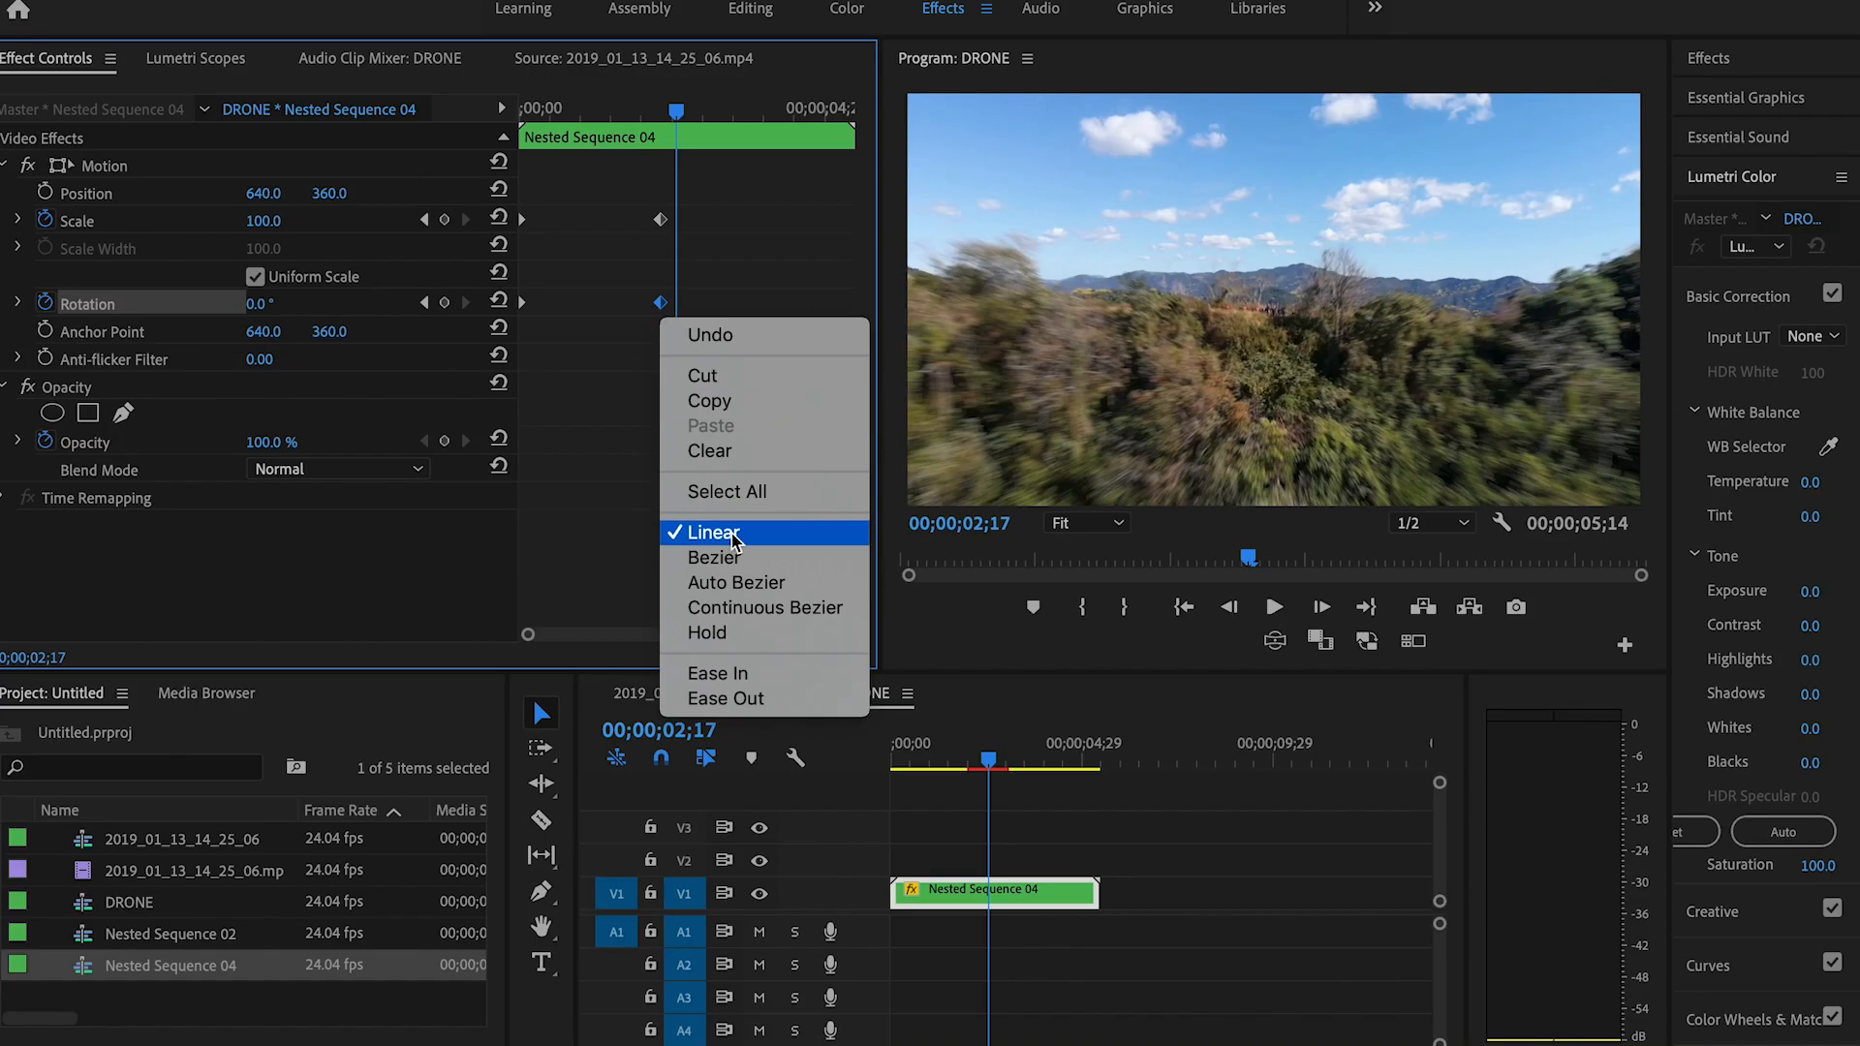
click(750, 693)
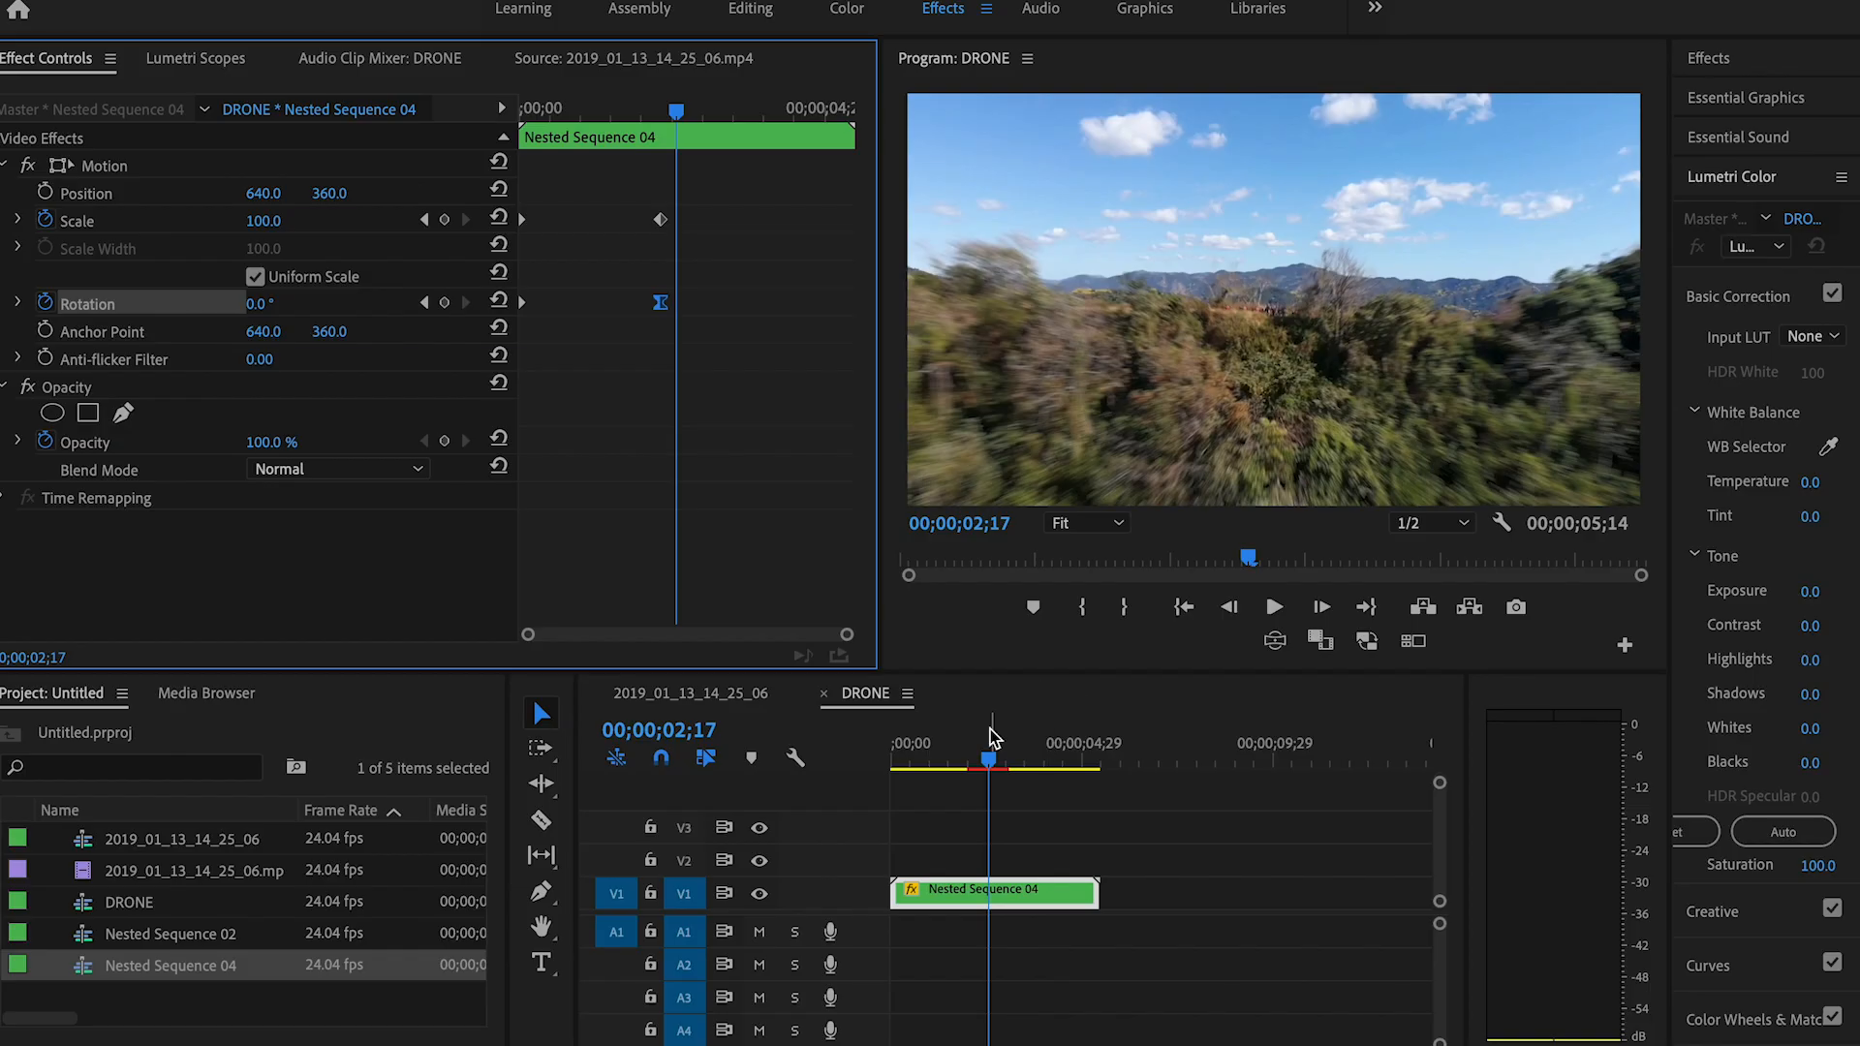
Step: Preview the eased motion, move the ending Scale and Rotation keyframes to about 00;00;02;22, and replay the shot
key(Home)
key(space)
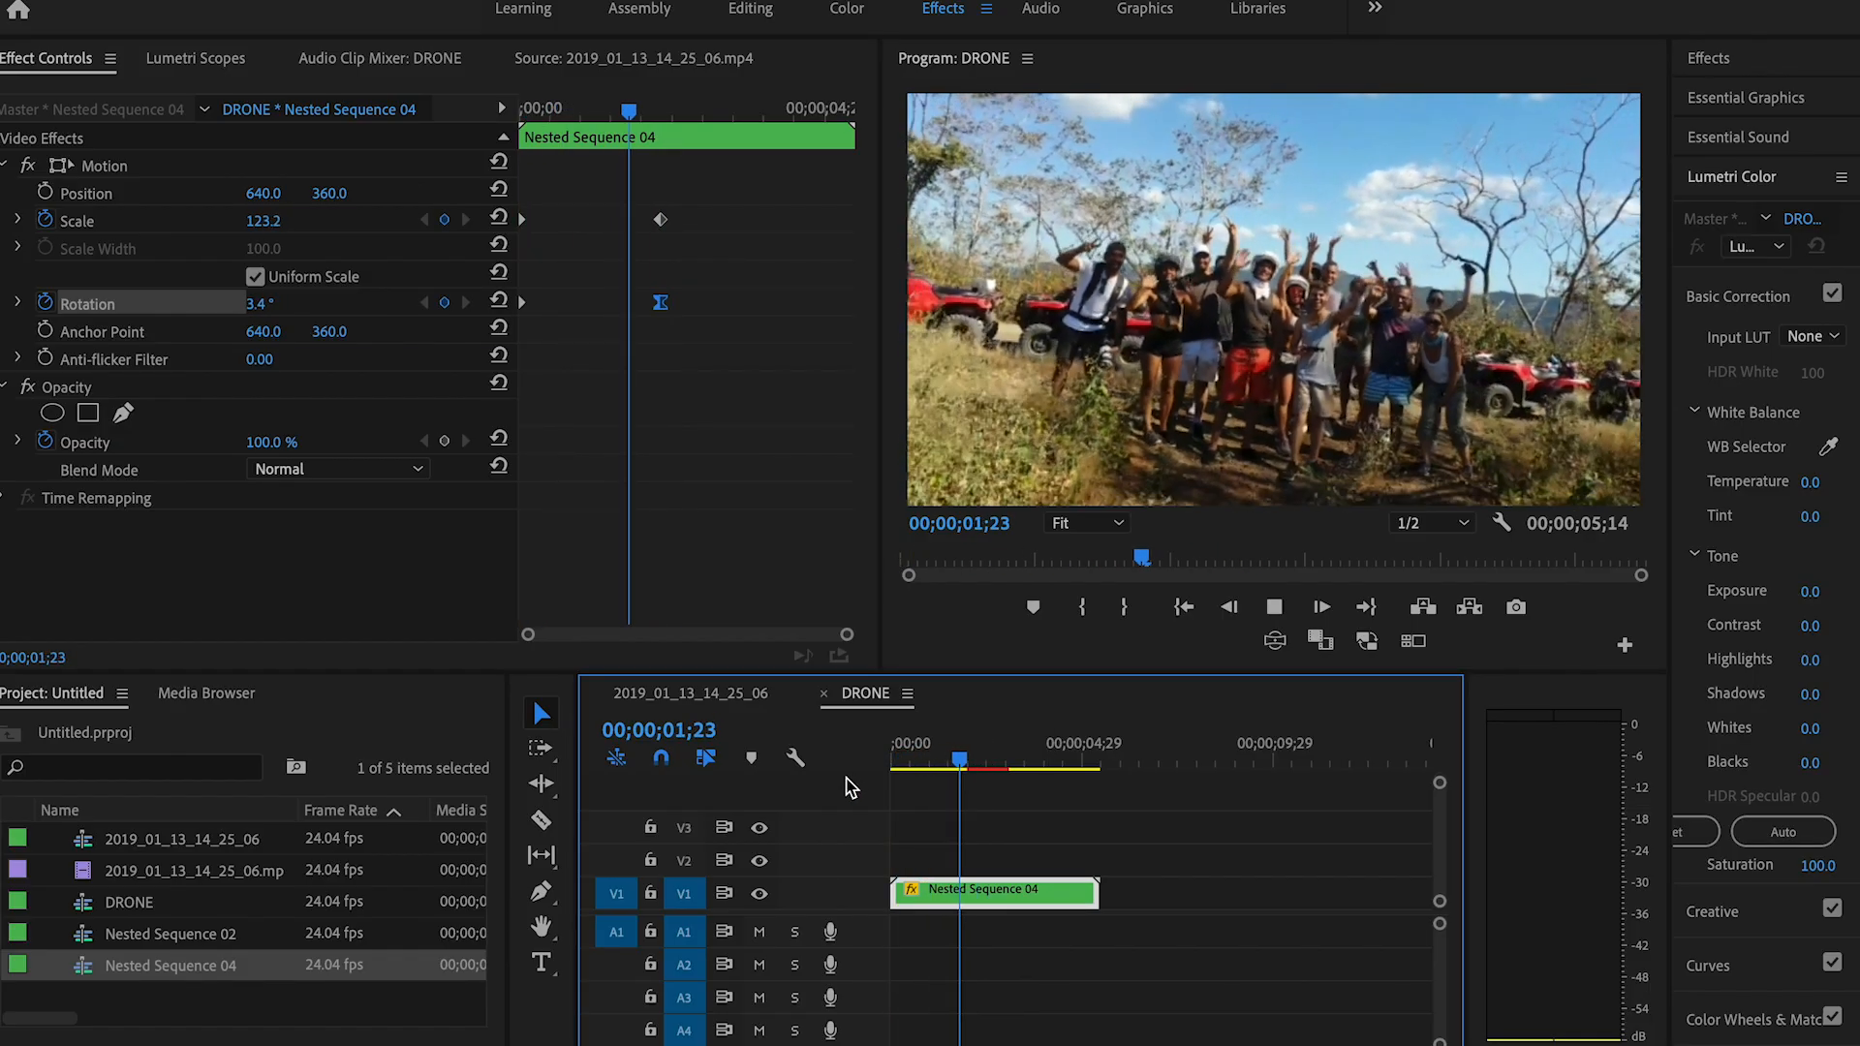
key(space)
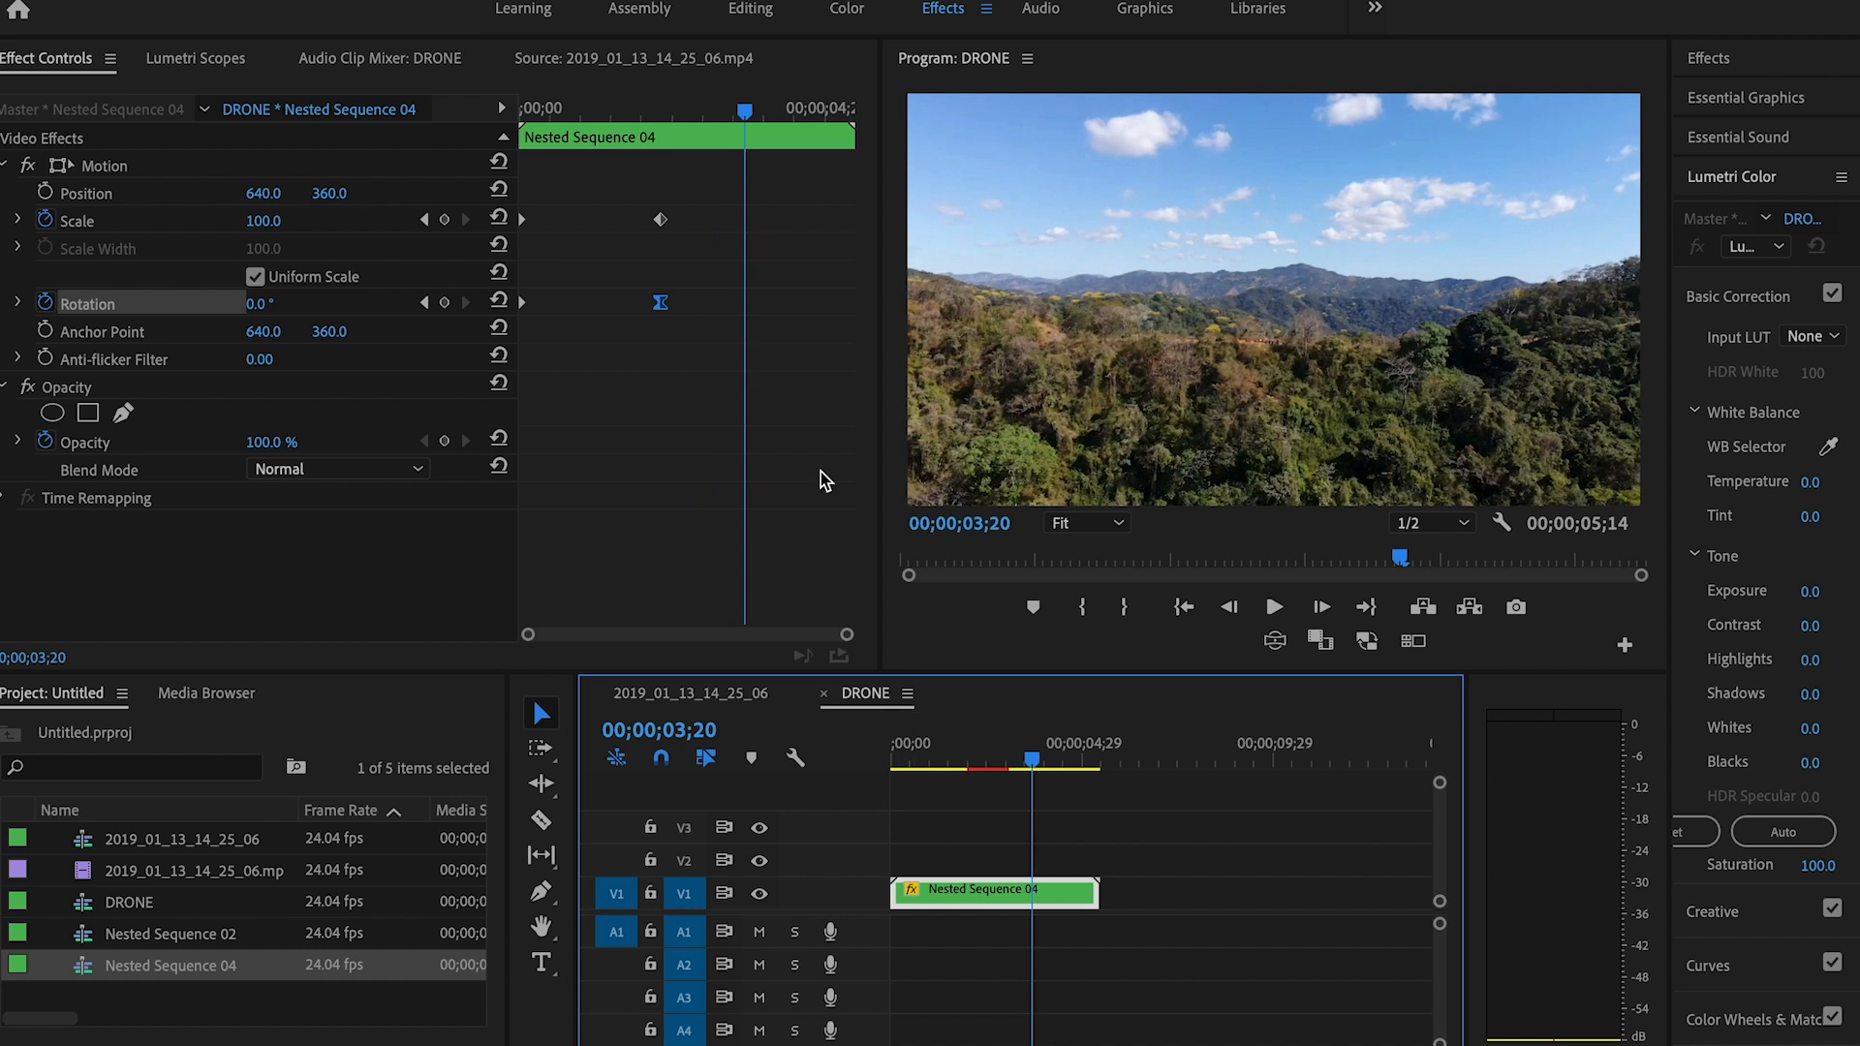
drag(744, 139, 593, 174)
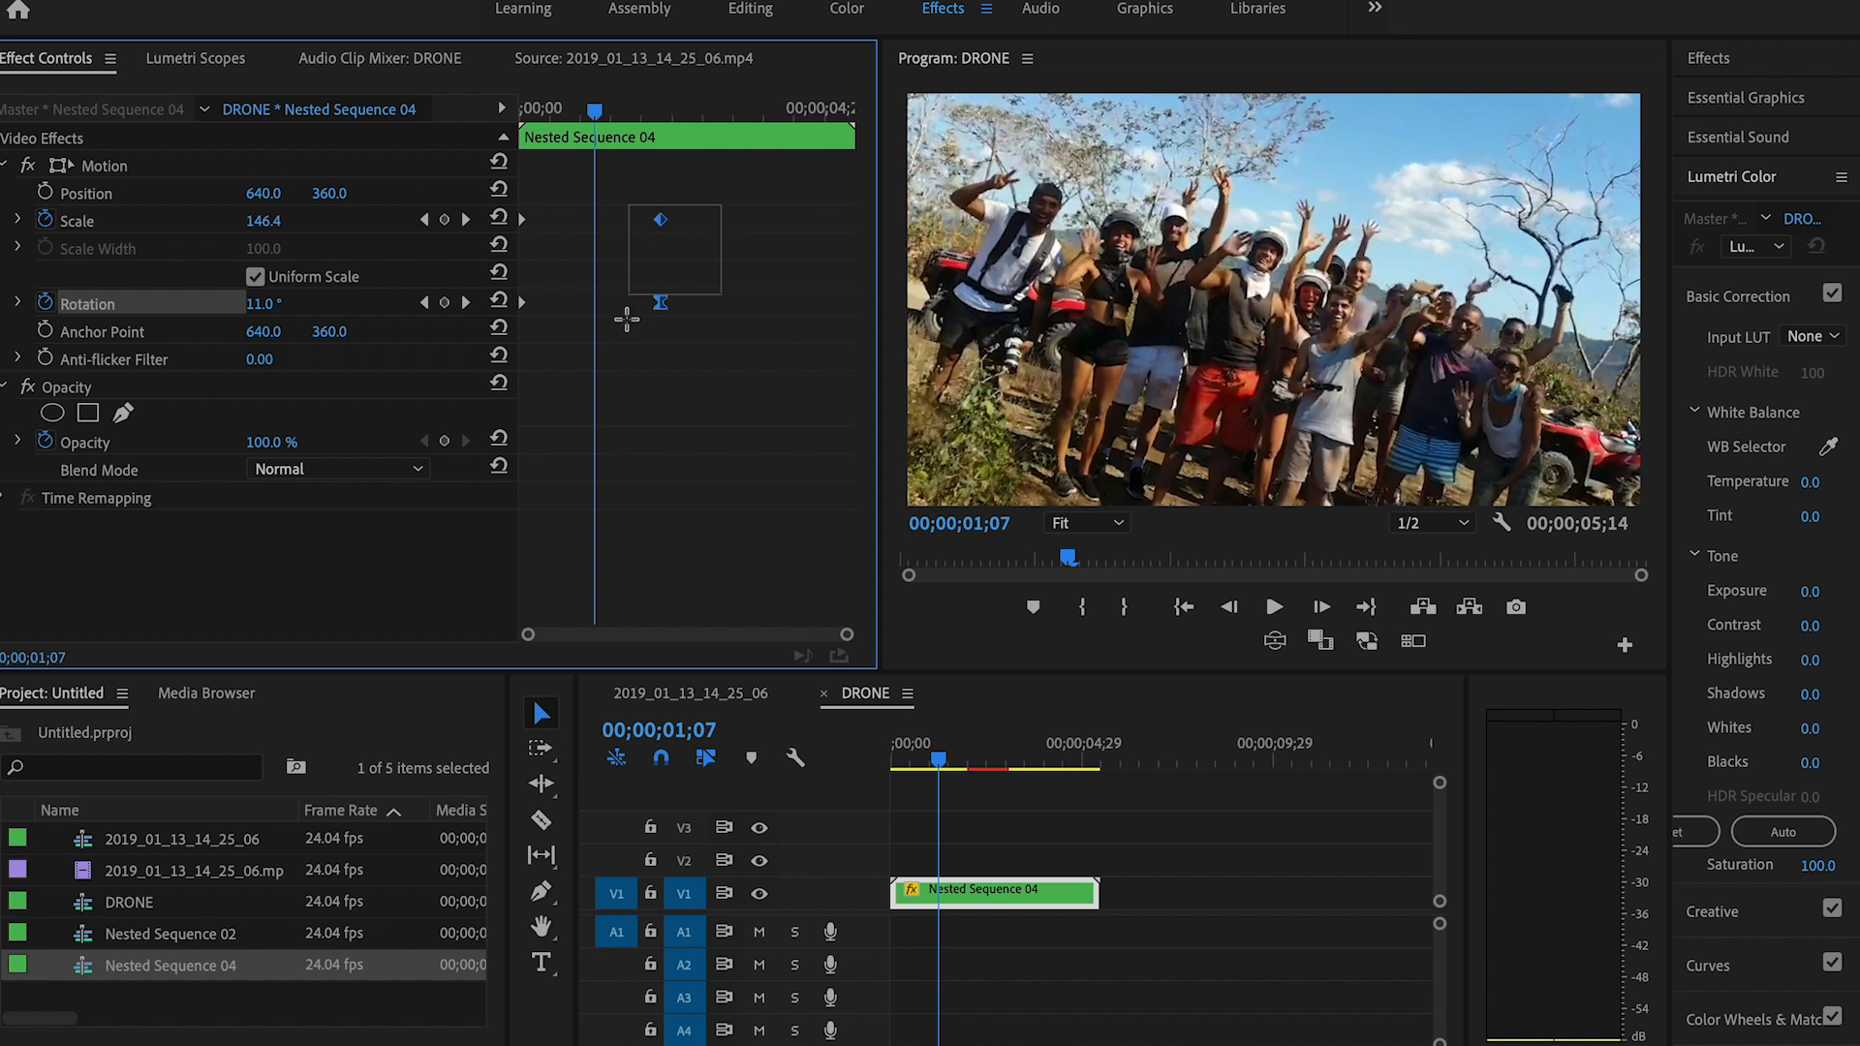
drag(662, 317, 760, 315)
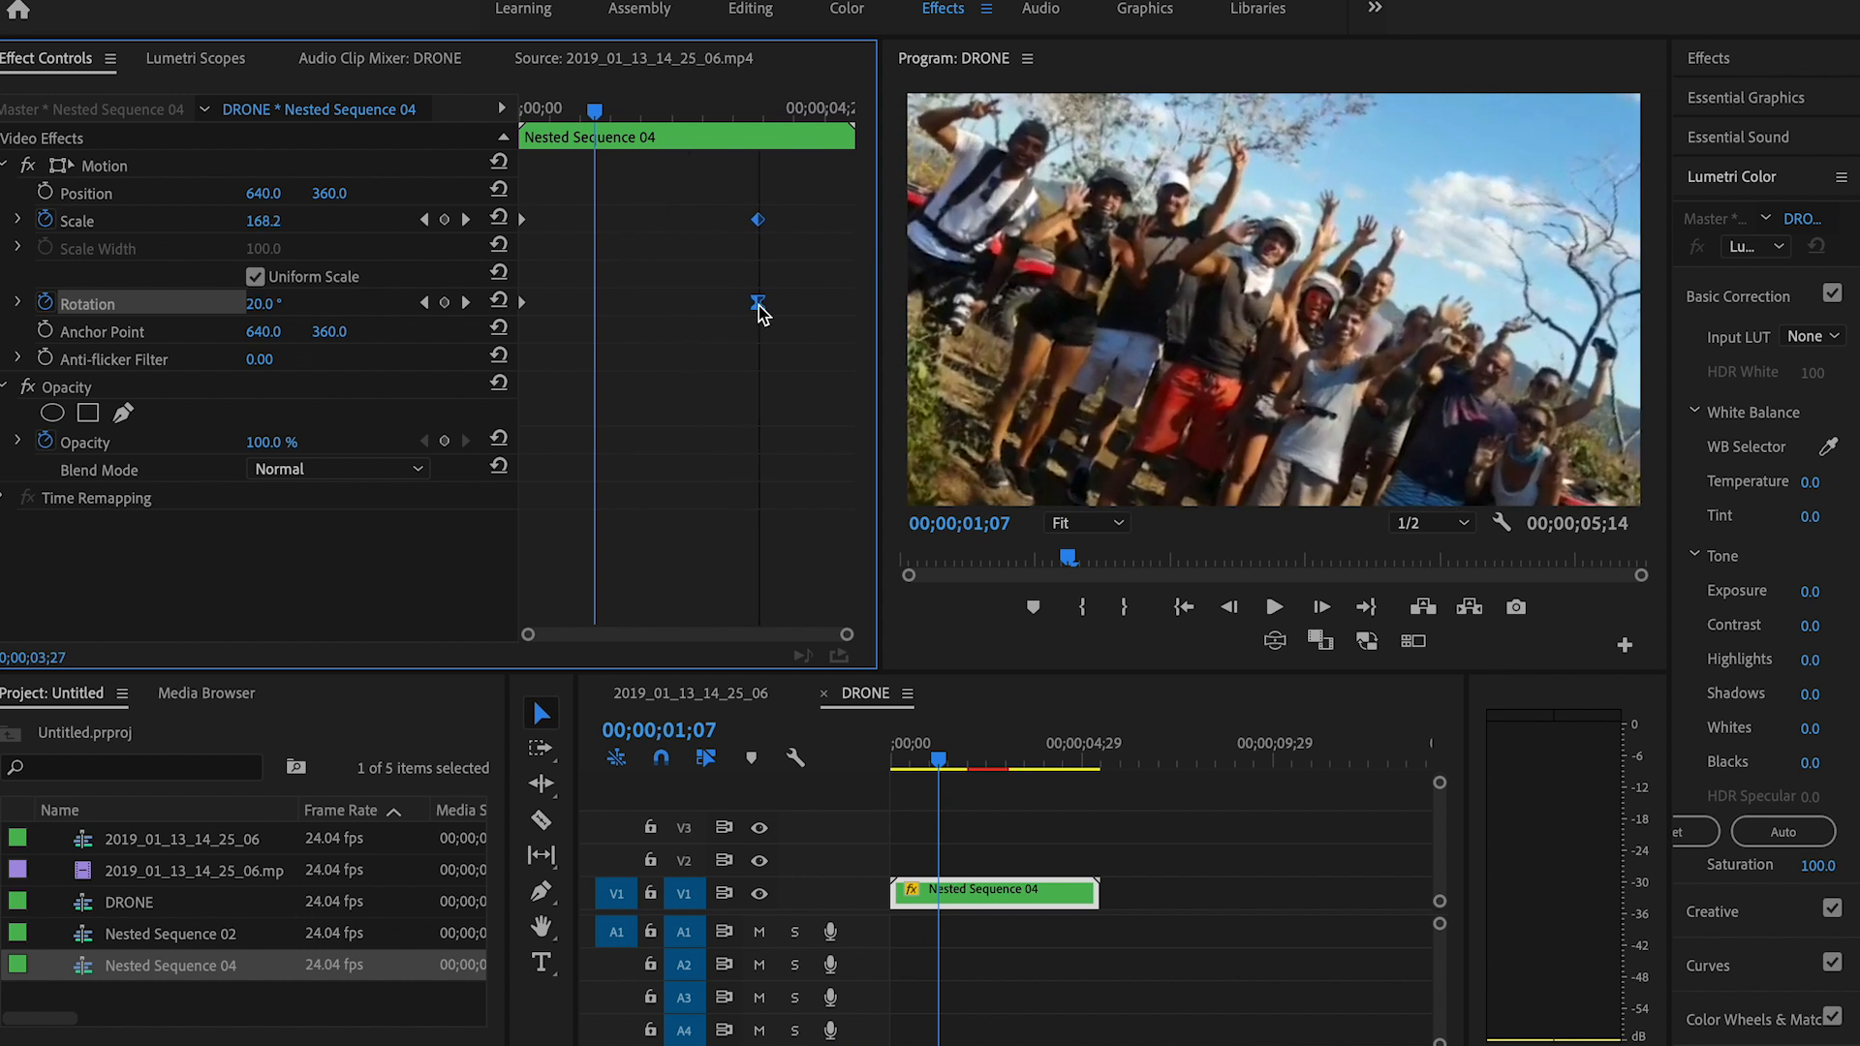
drag(600, 116, 382, 127)
key(space)
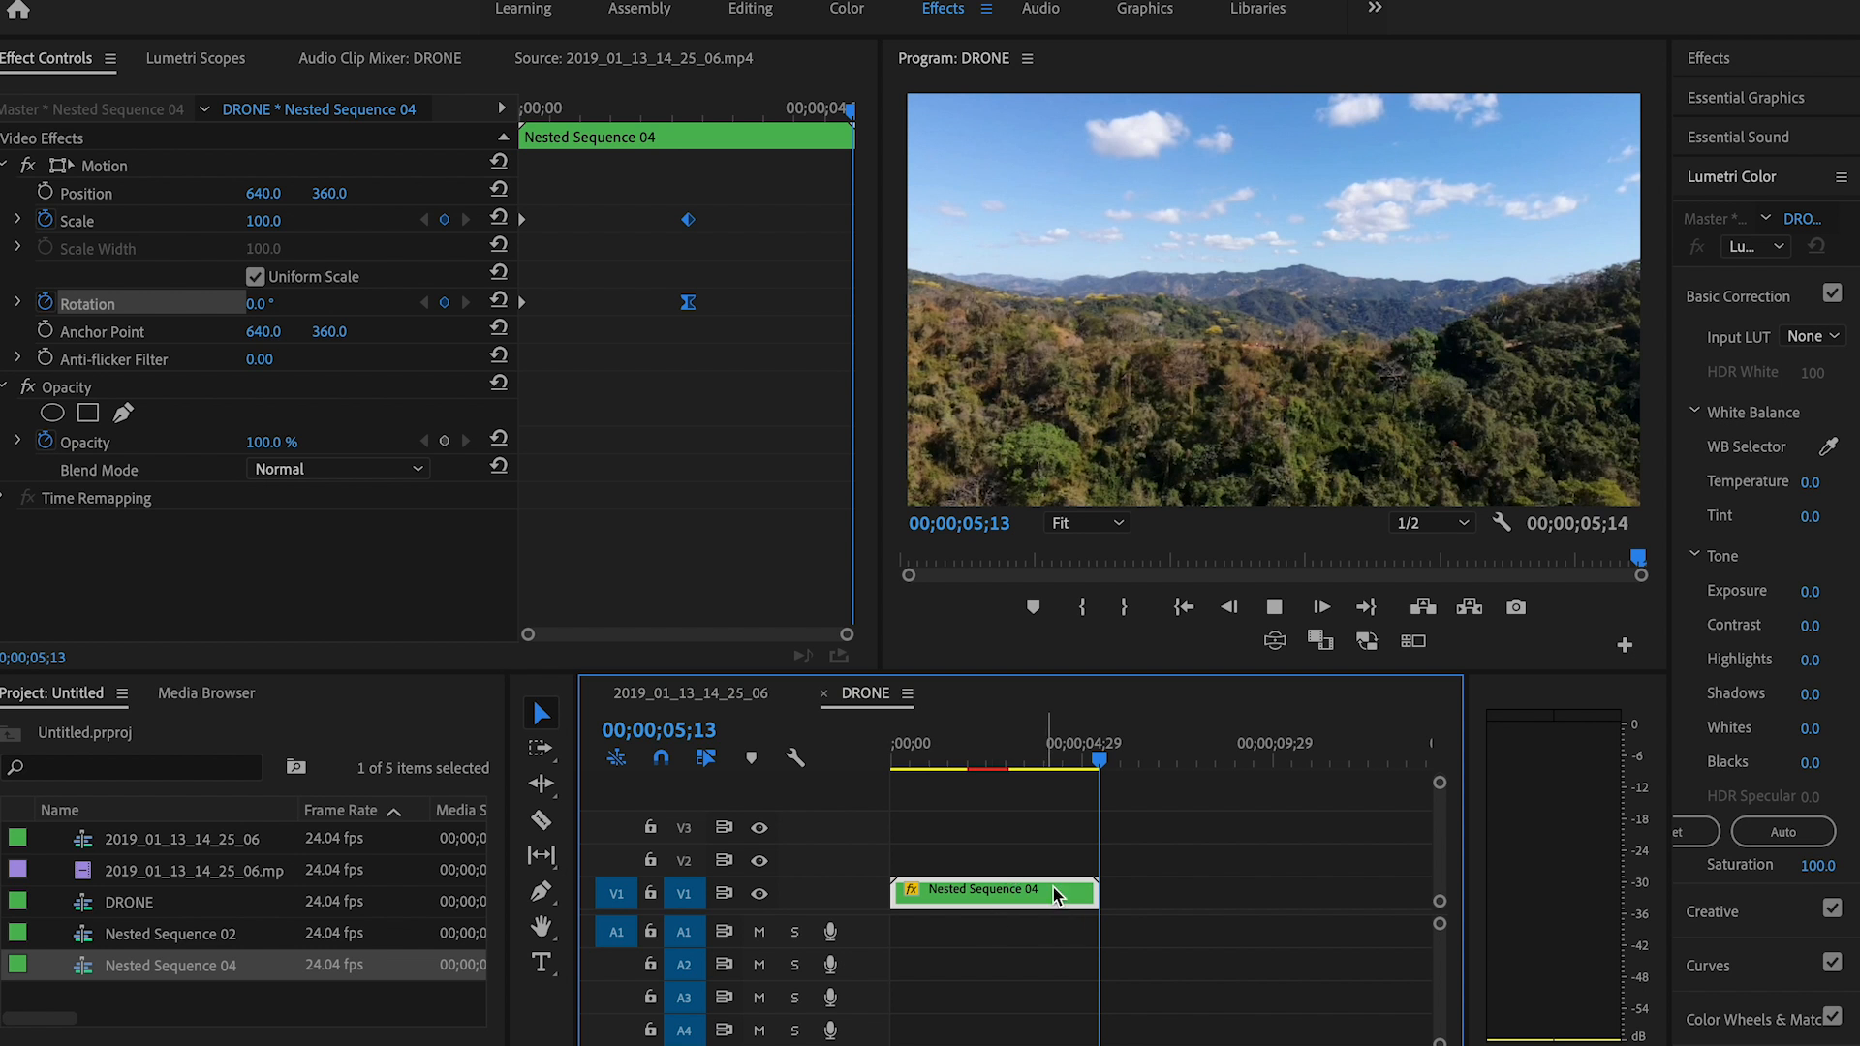
Step: Paste a copy of the nested sequence directly after the first and reverse the copy's speed at 100%
key(ctrl+v)
drag(1152, 761, 1078, 768)
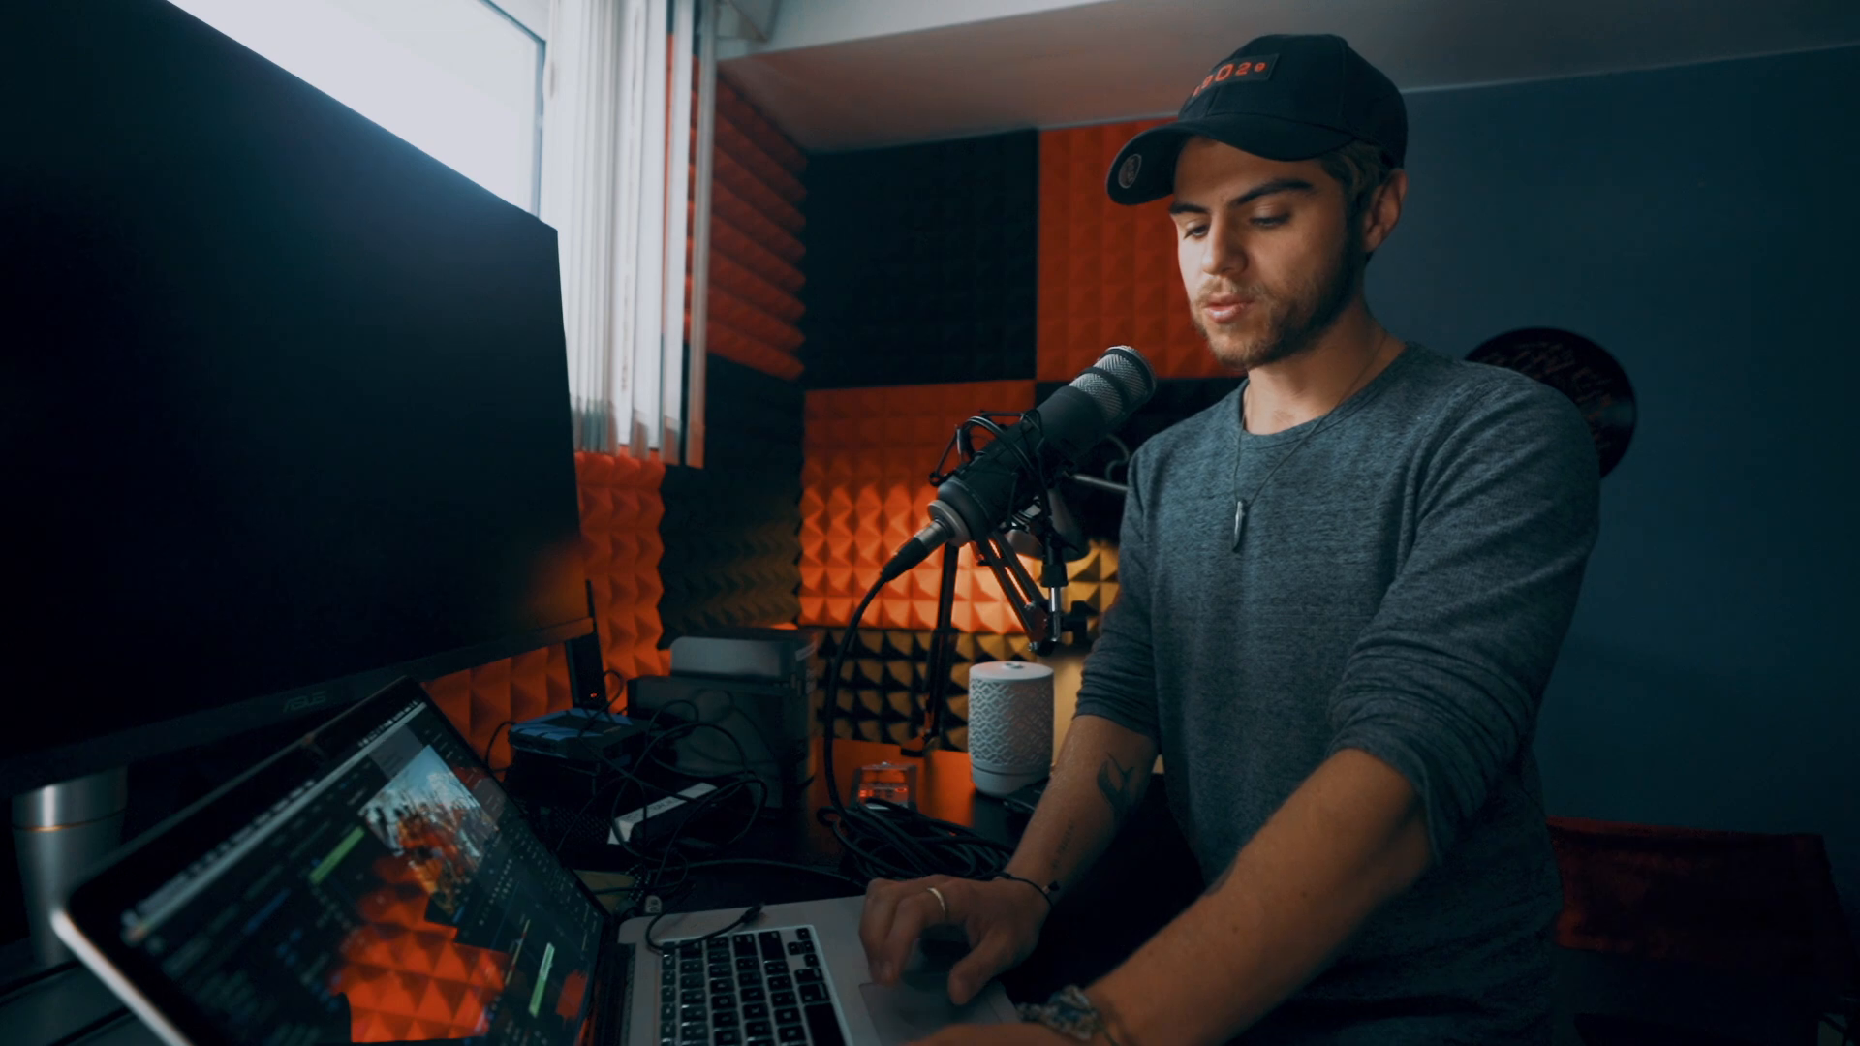
right_click(1201, 900)
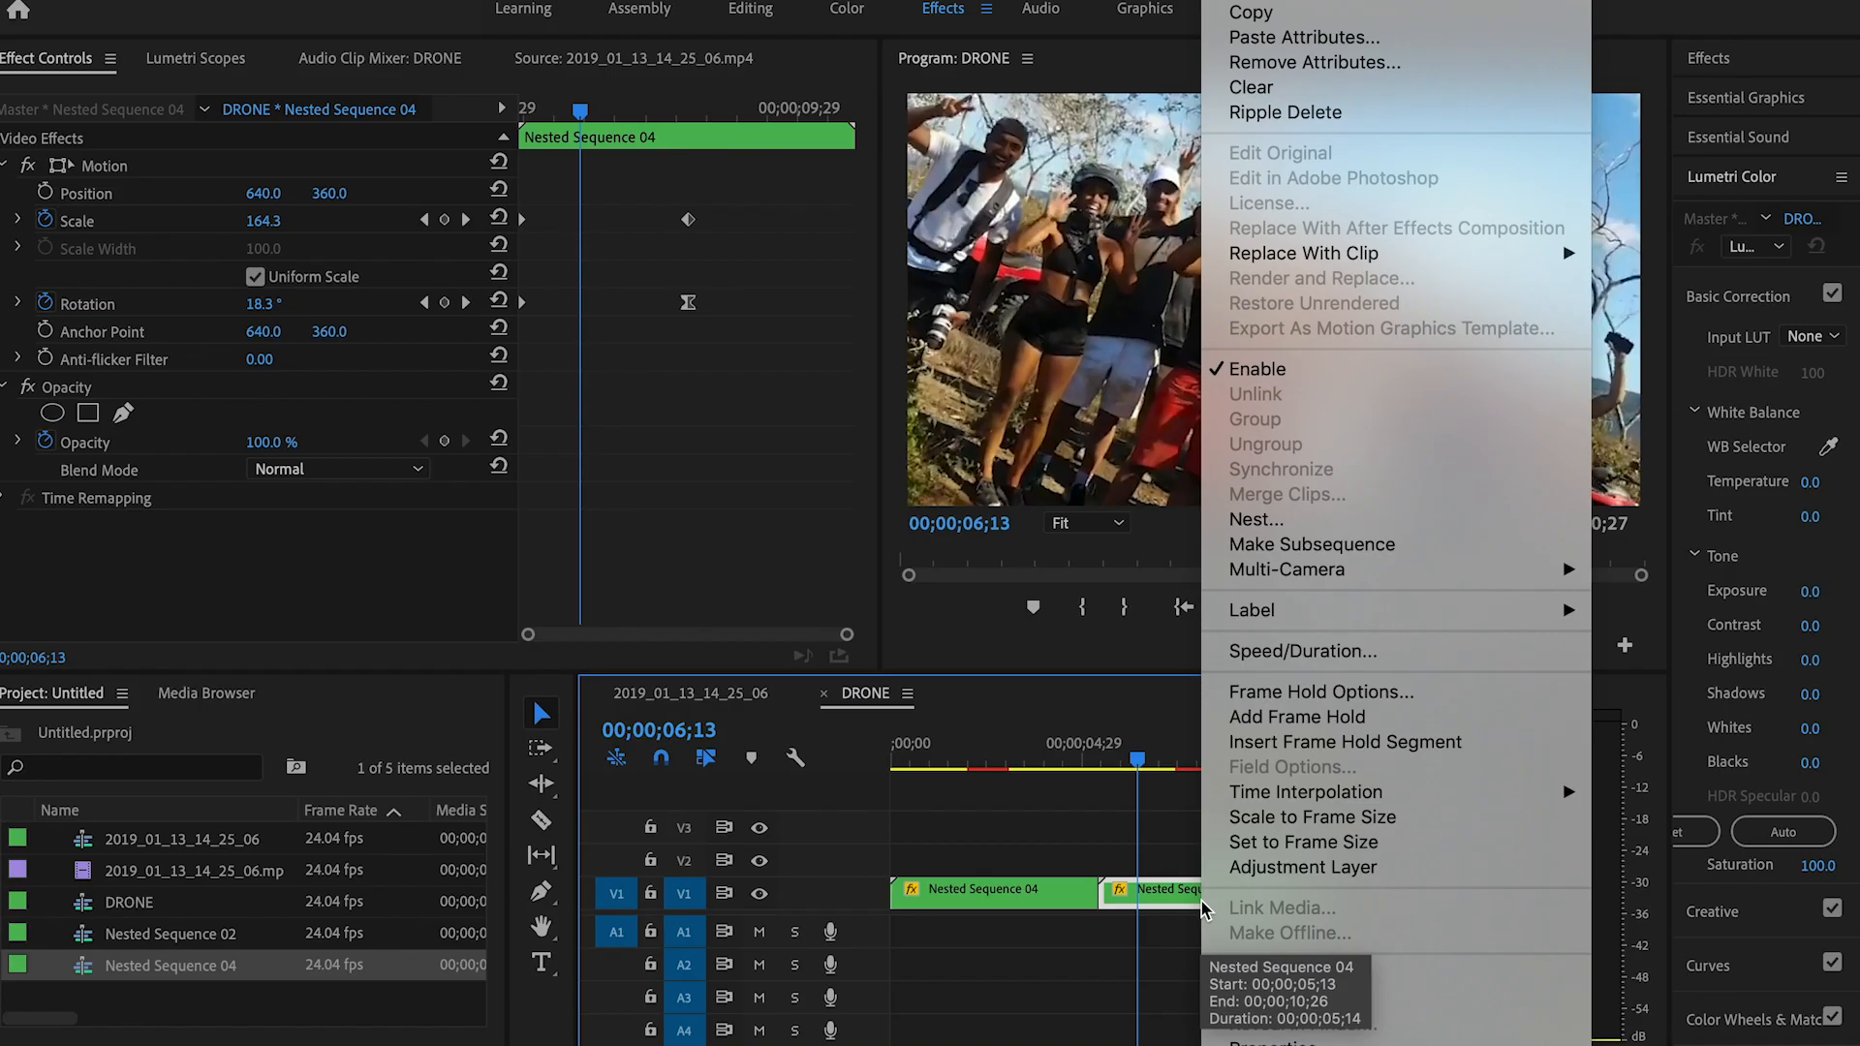
click(1302, 650)
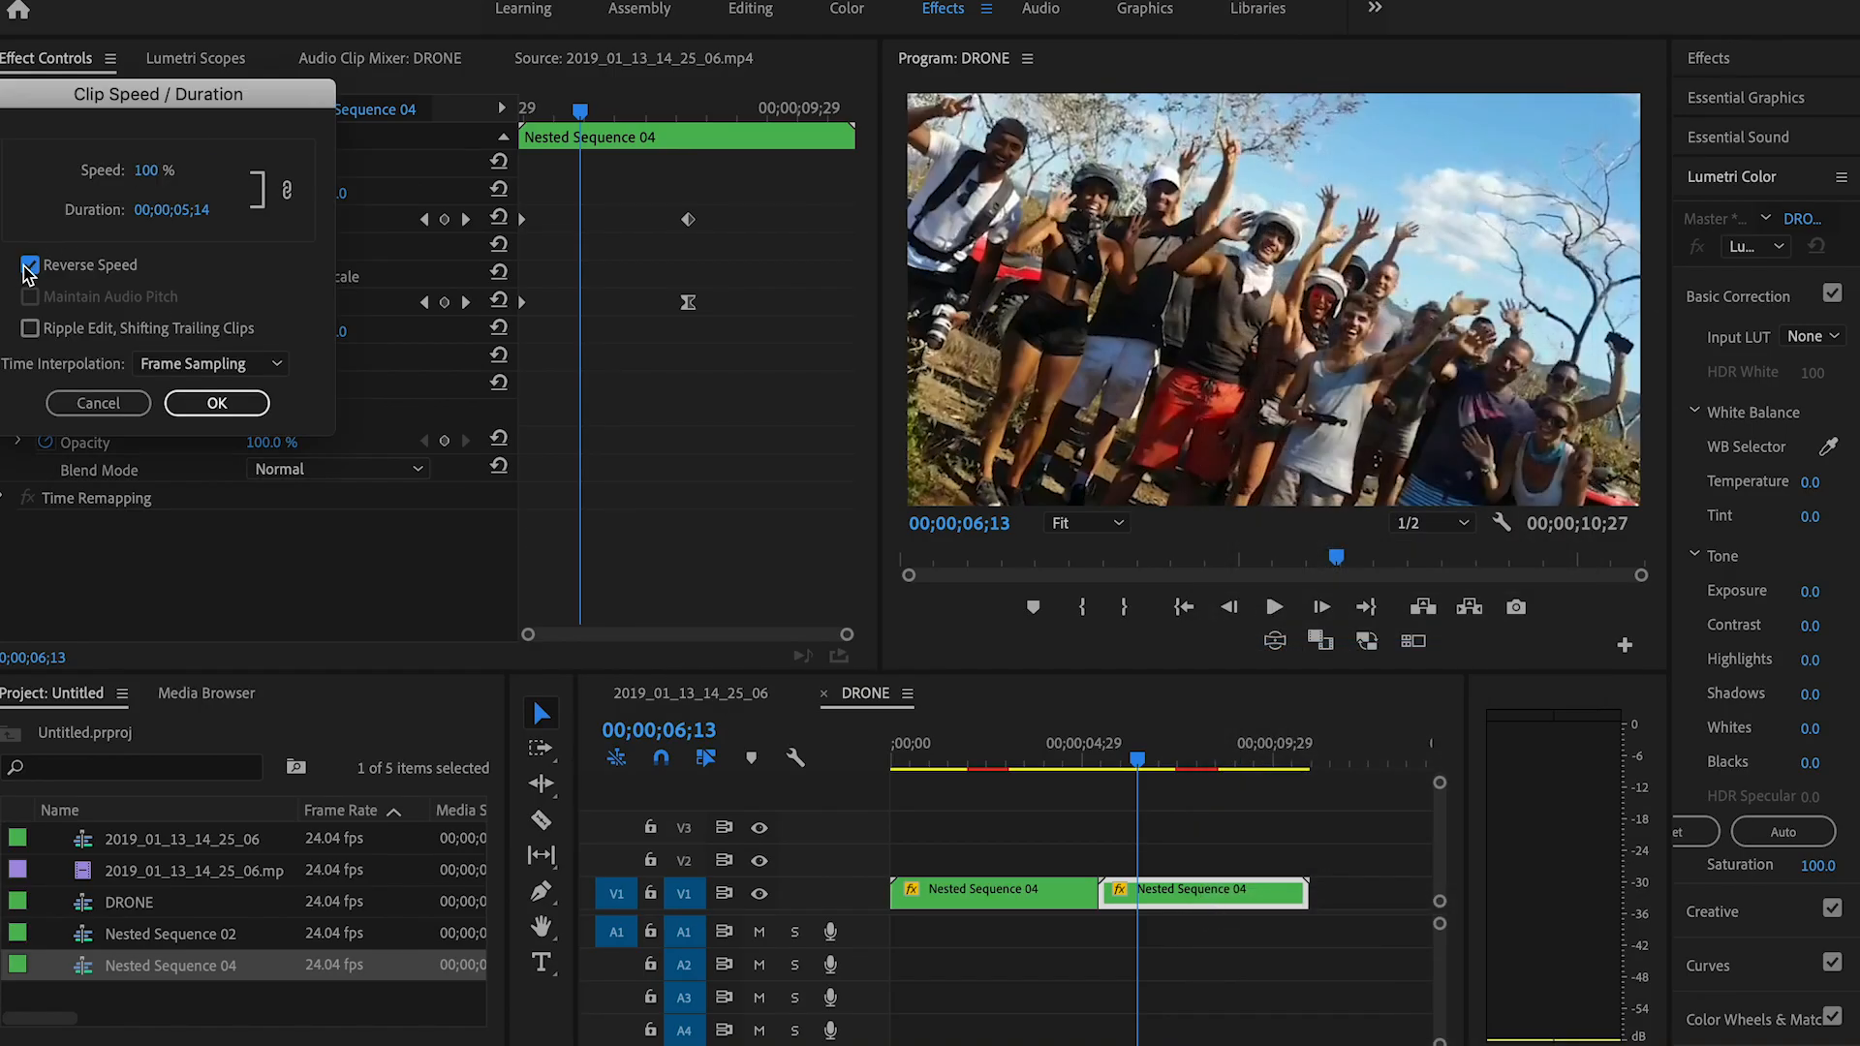
click(215, 403)
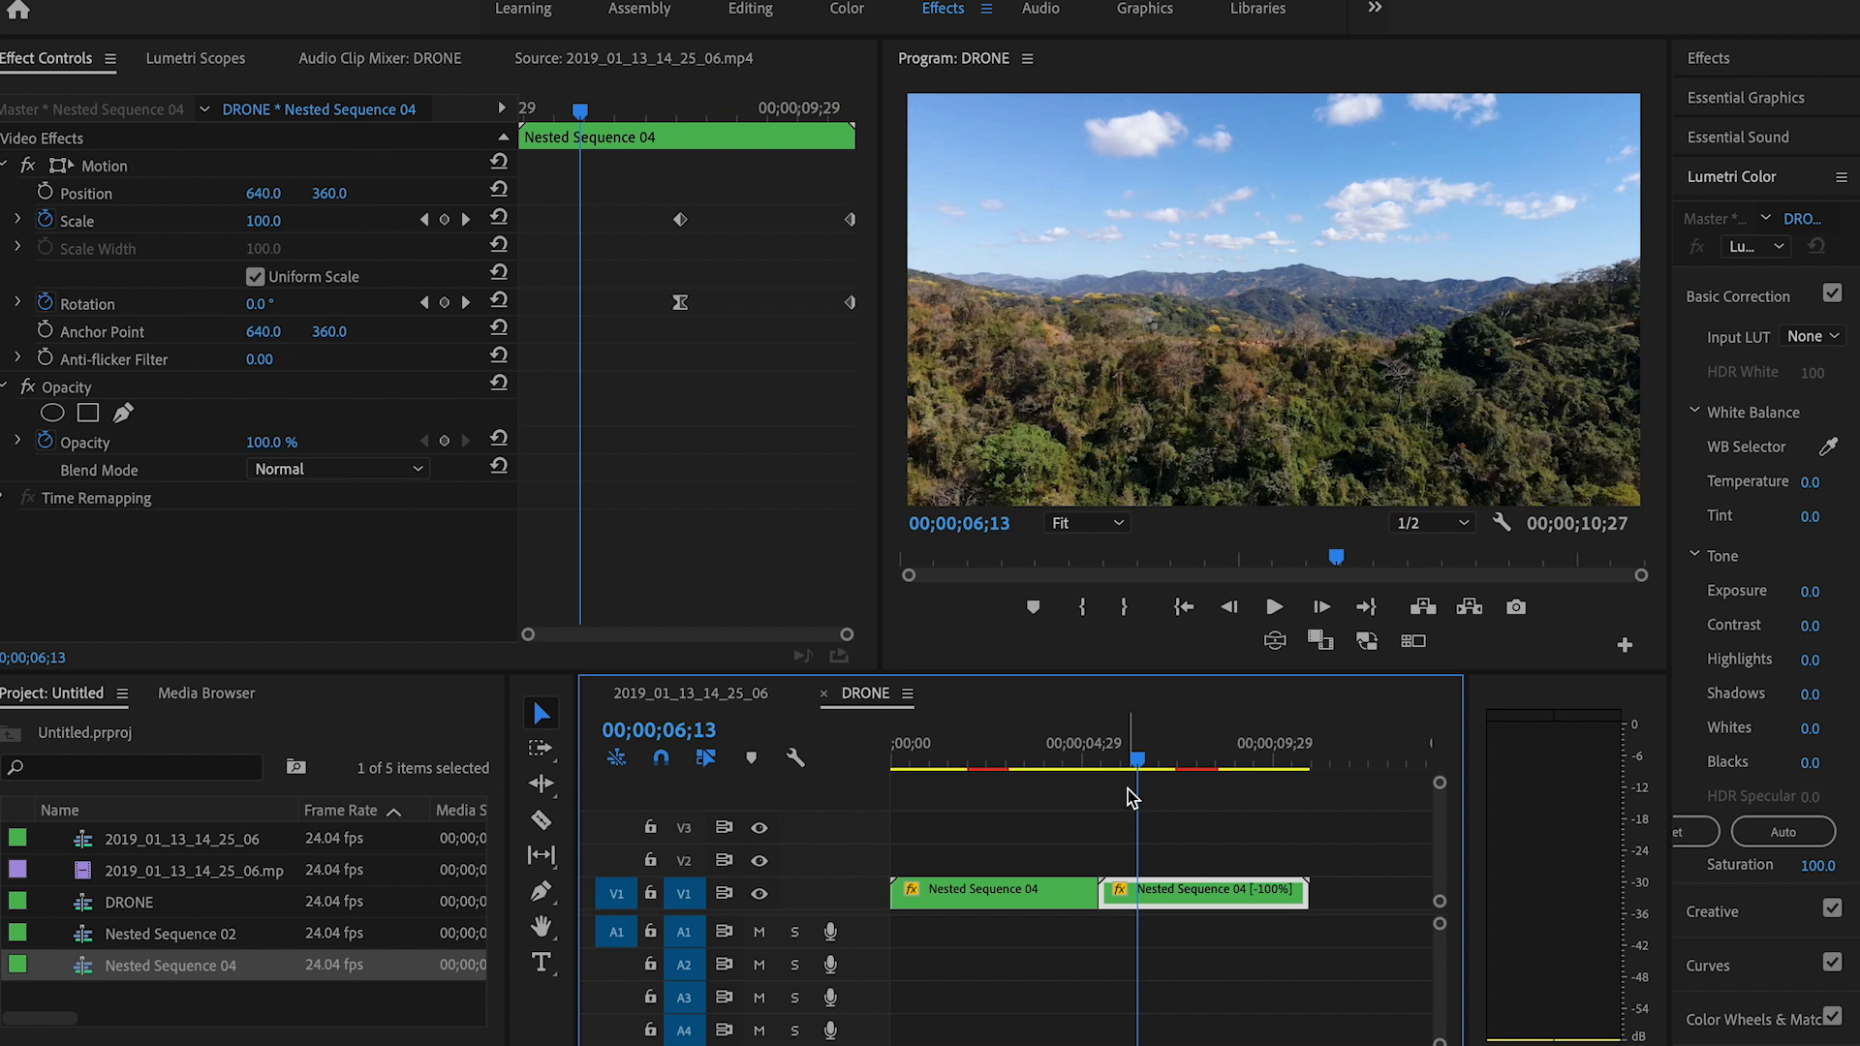